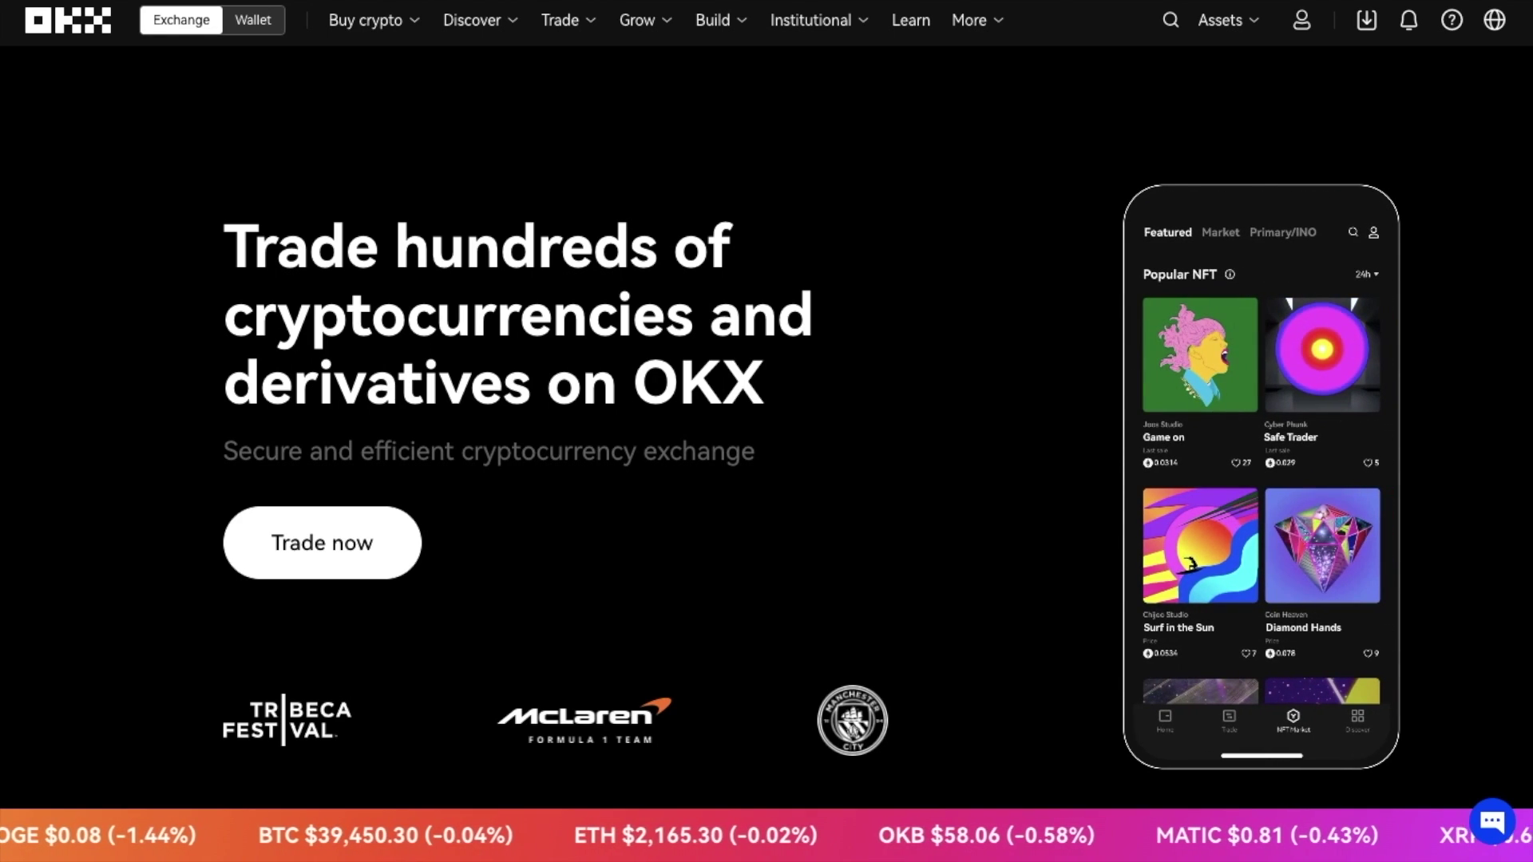
- Browse the account security center, the Web3 wallet side, and return to the exchange homepage
mouse_move(1302, 32)
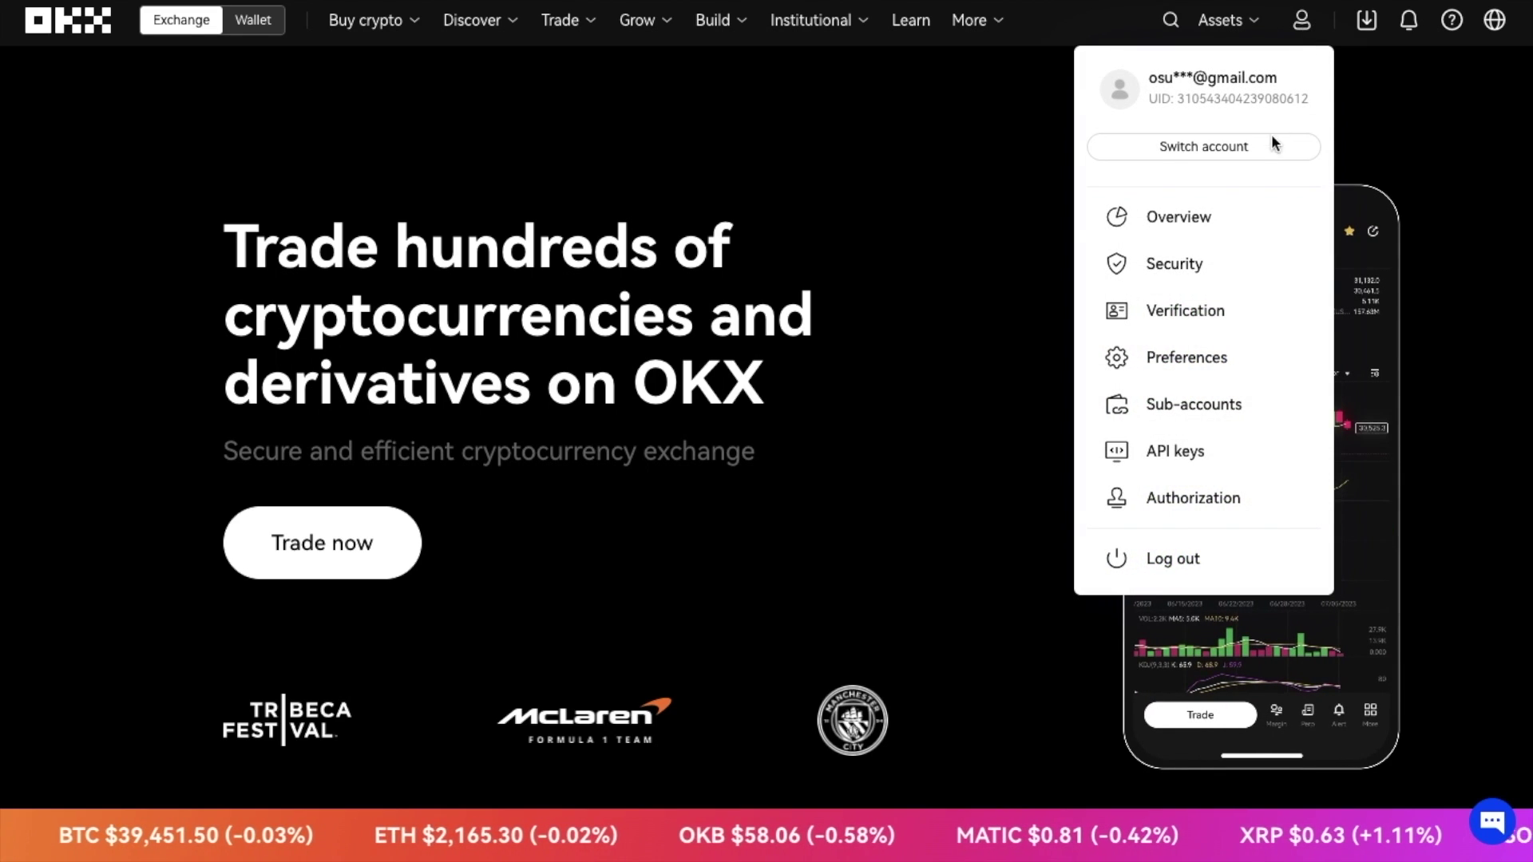
click(1219, 266)
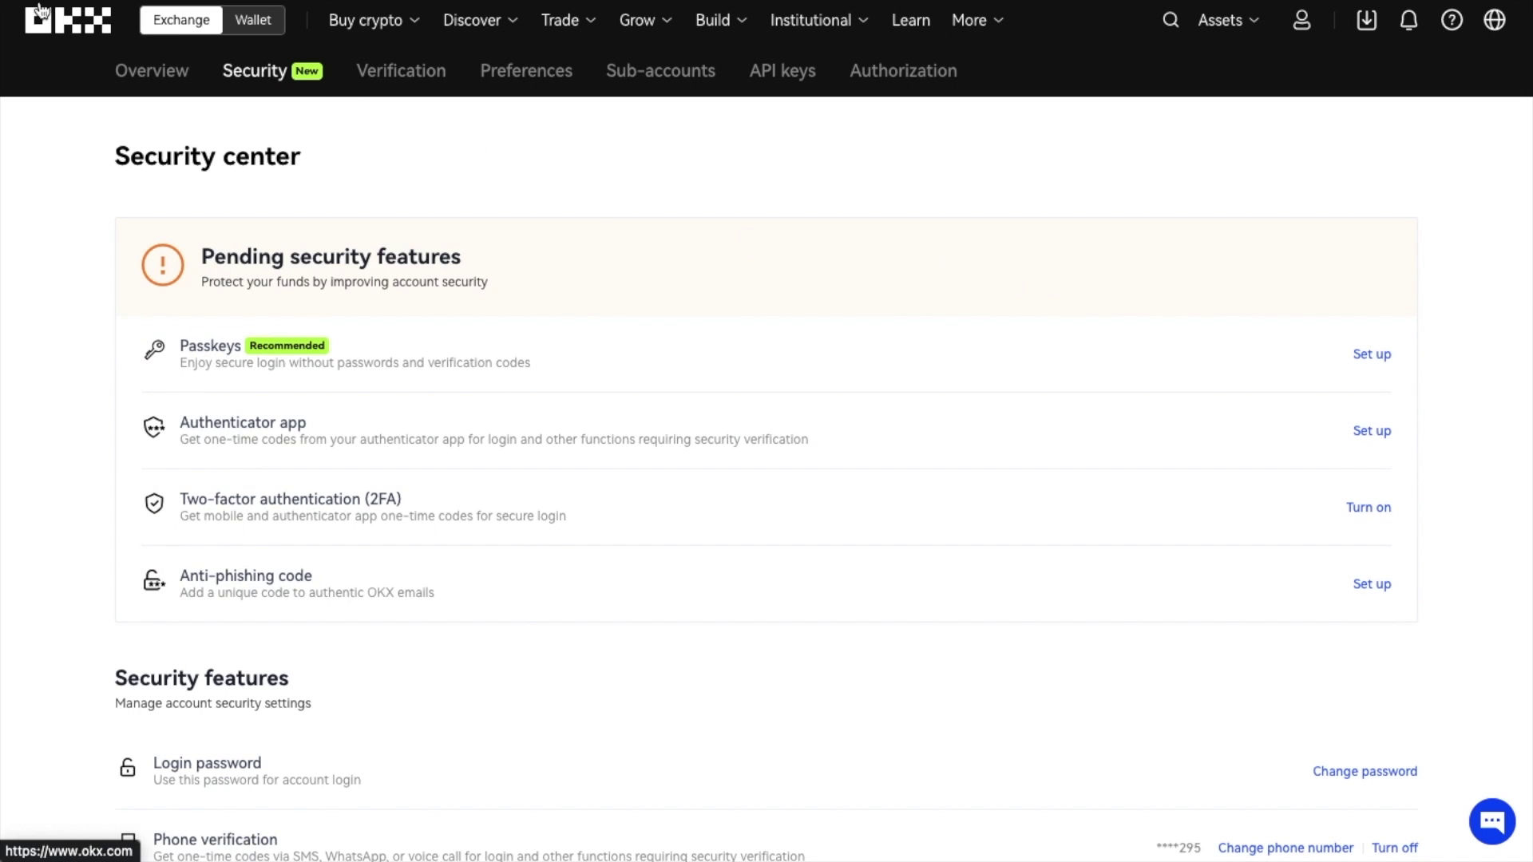
click(58, 32)
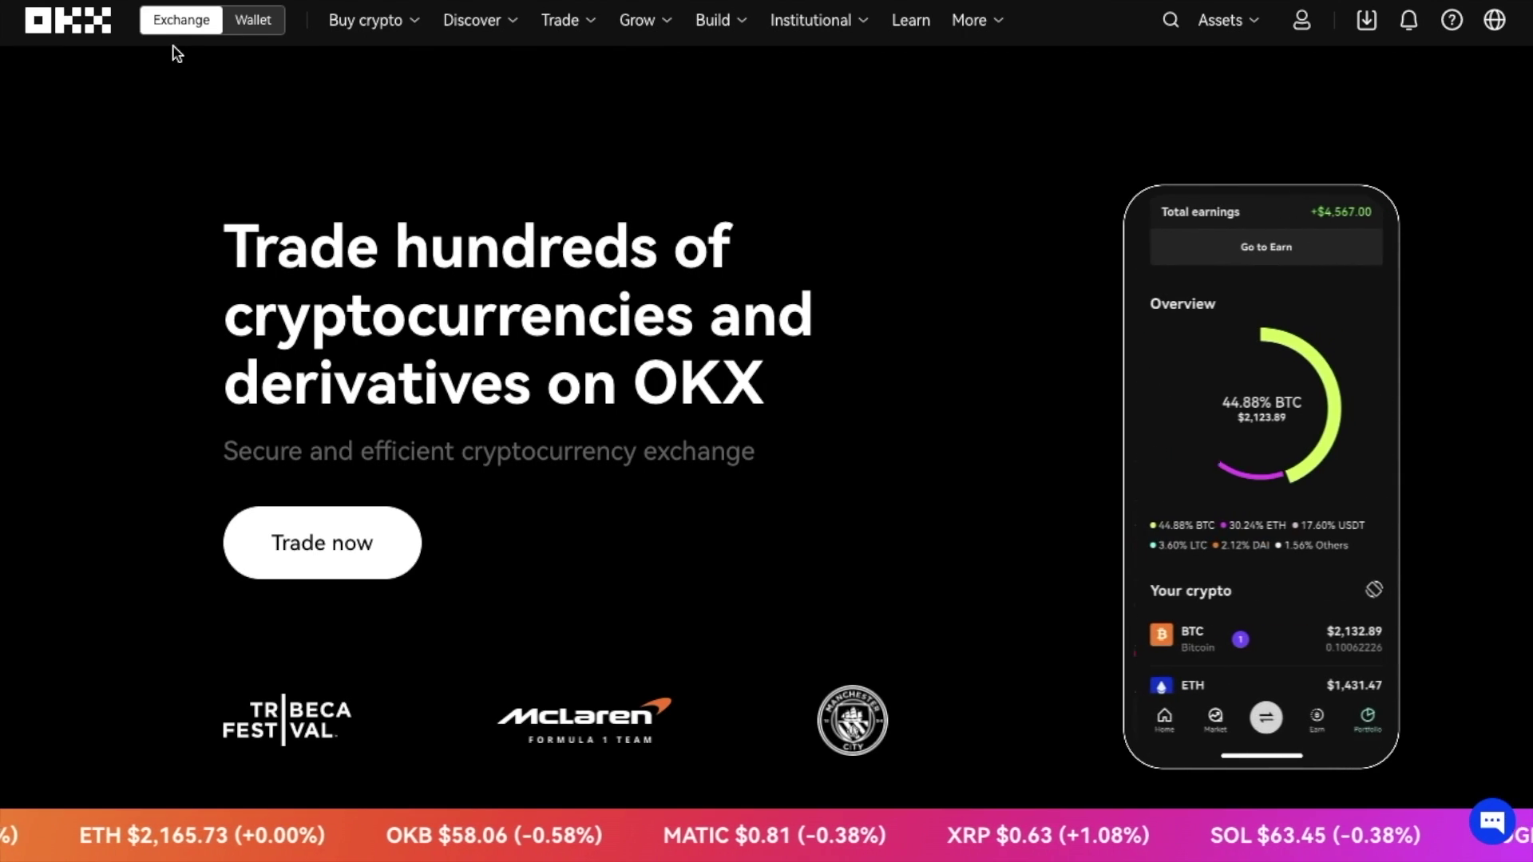
click(249, 28)
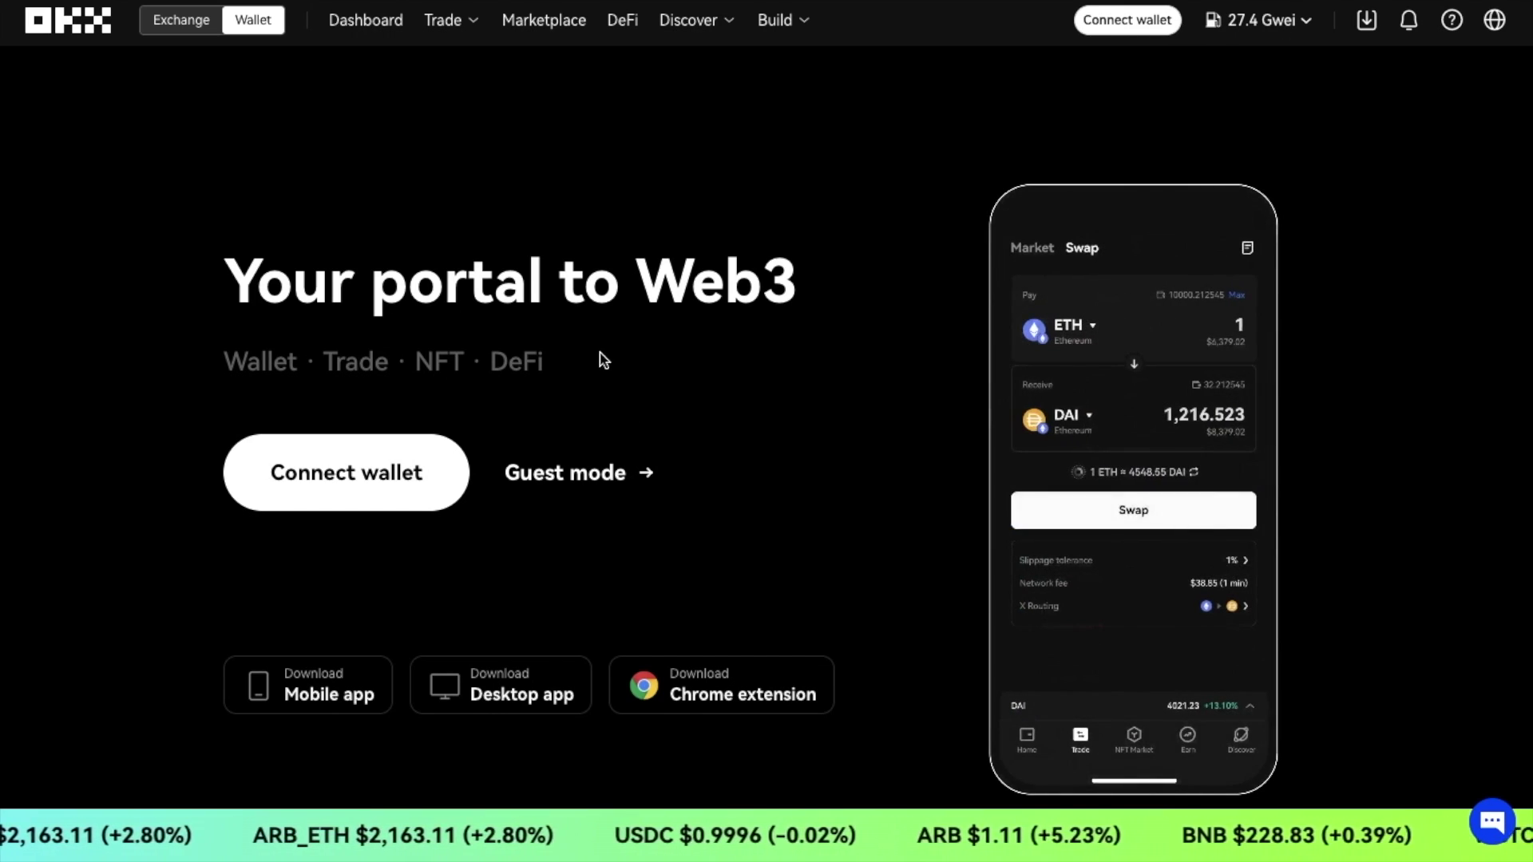
click(191, 30)
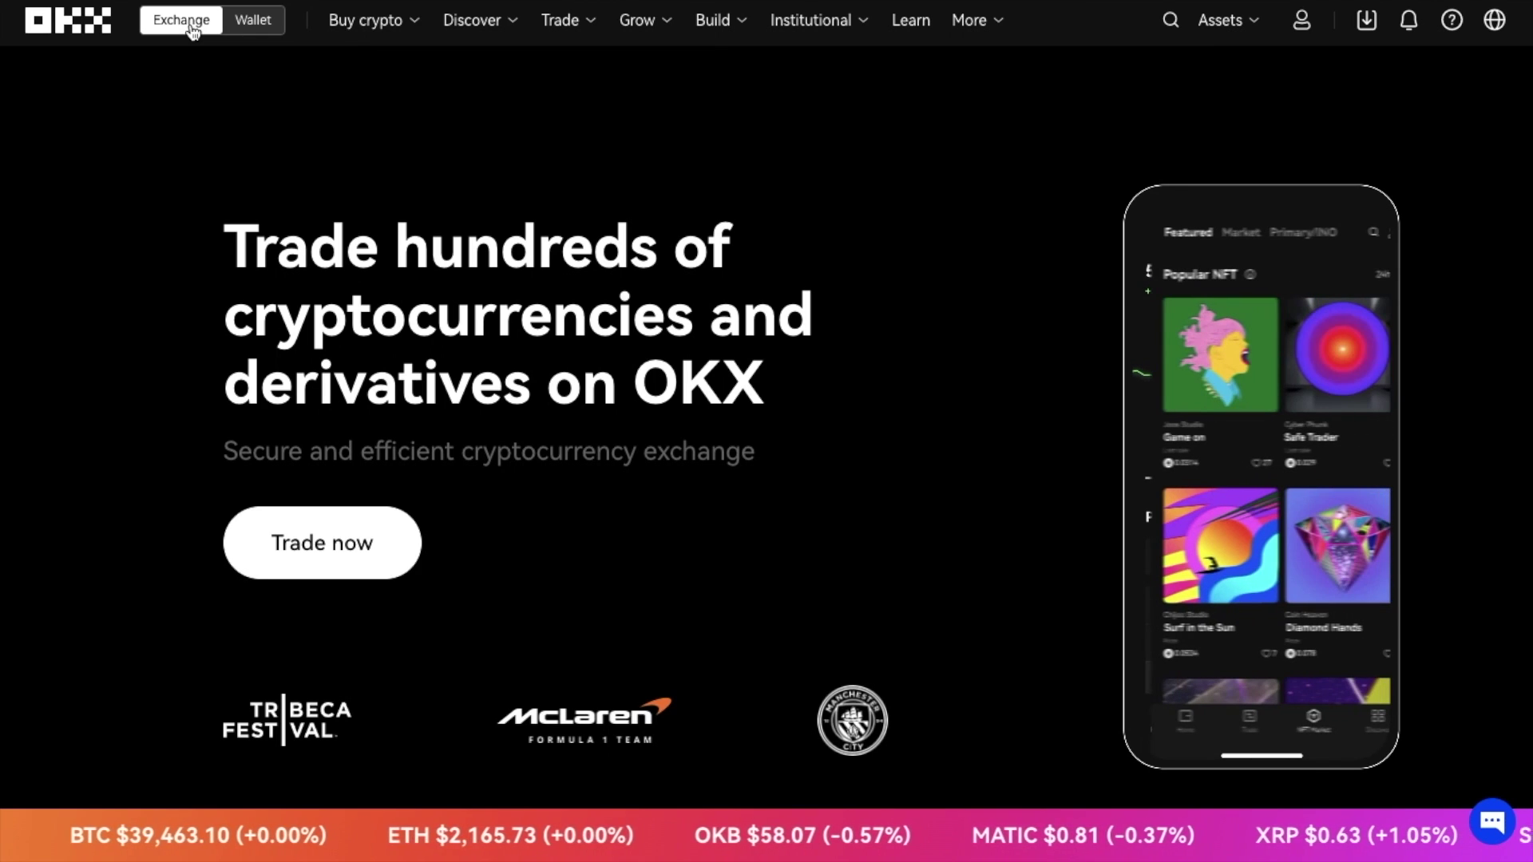
- Open Express buy and keep GBP as the currency to pay with
mouse_move(418, 41)
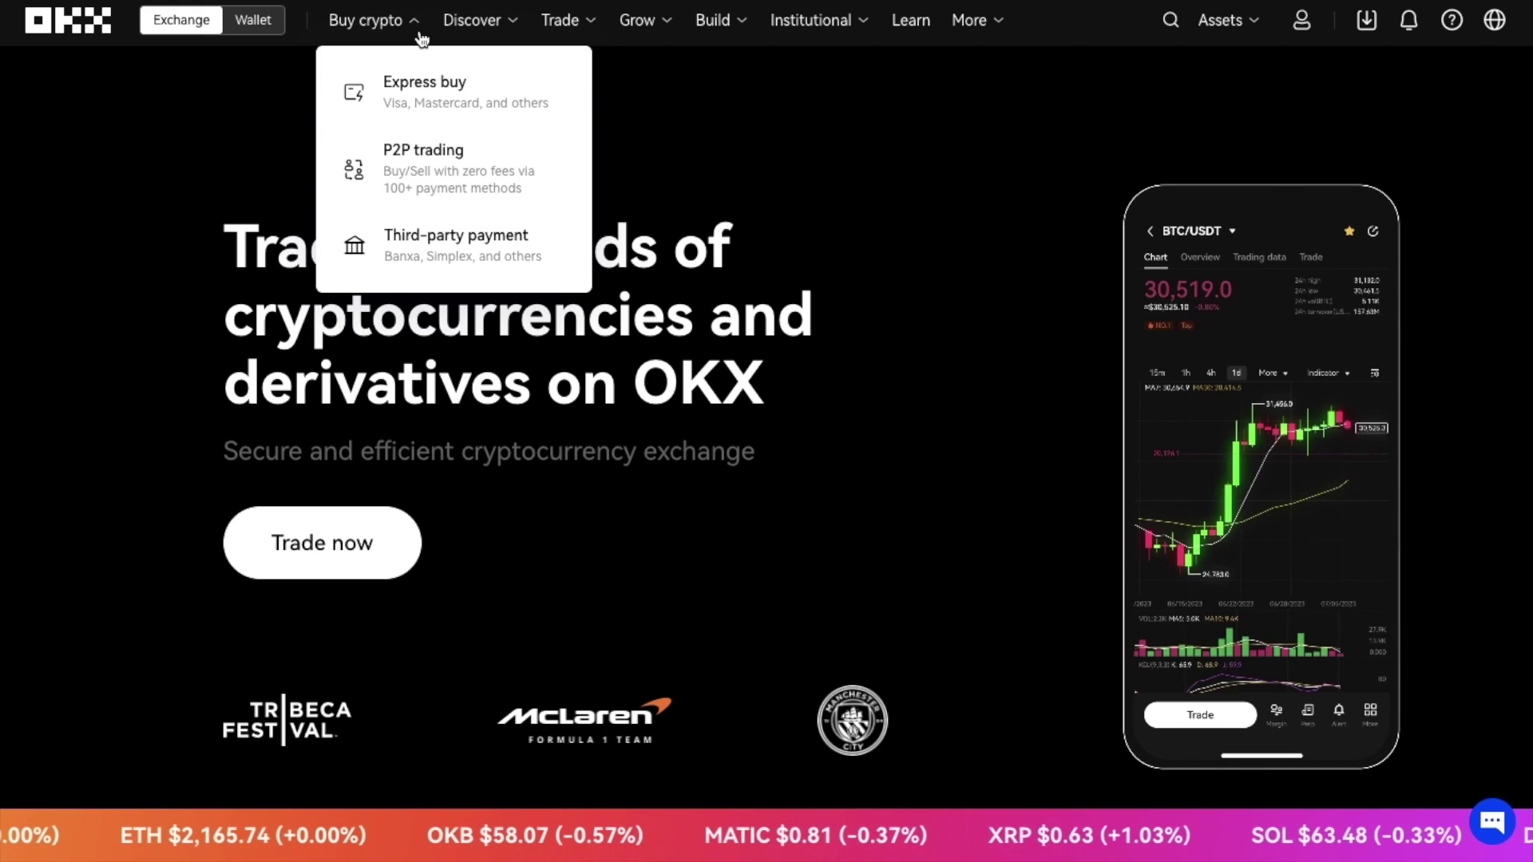
click(412, 95)
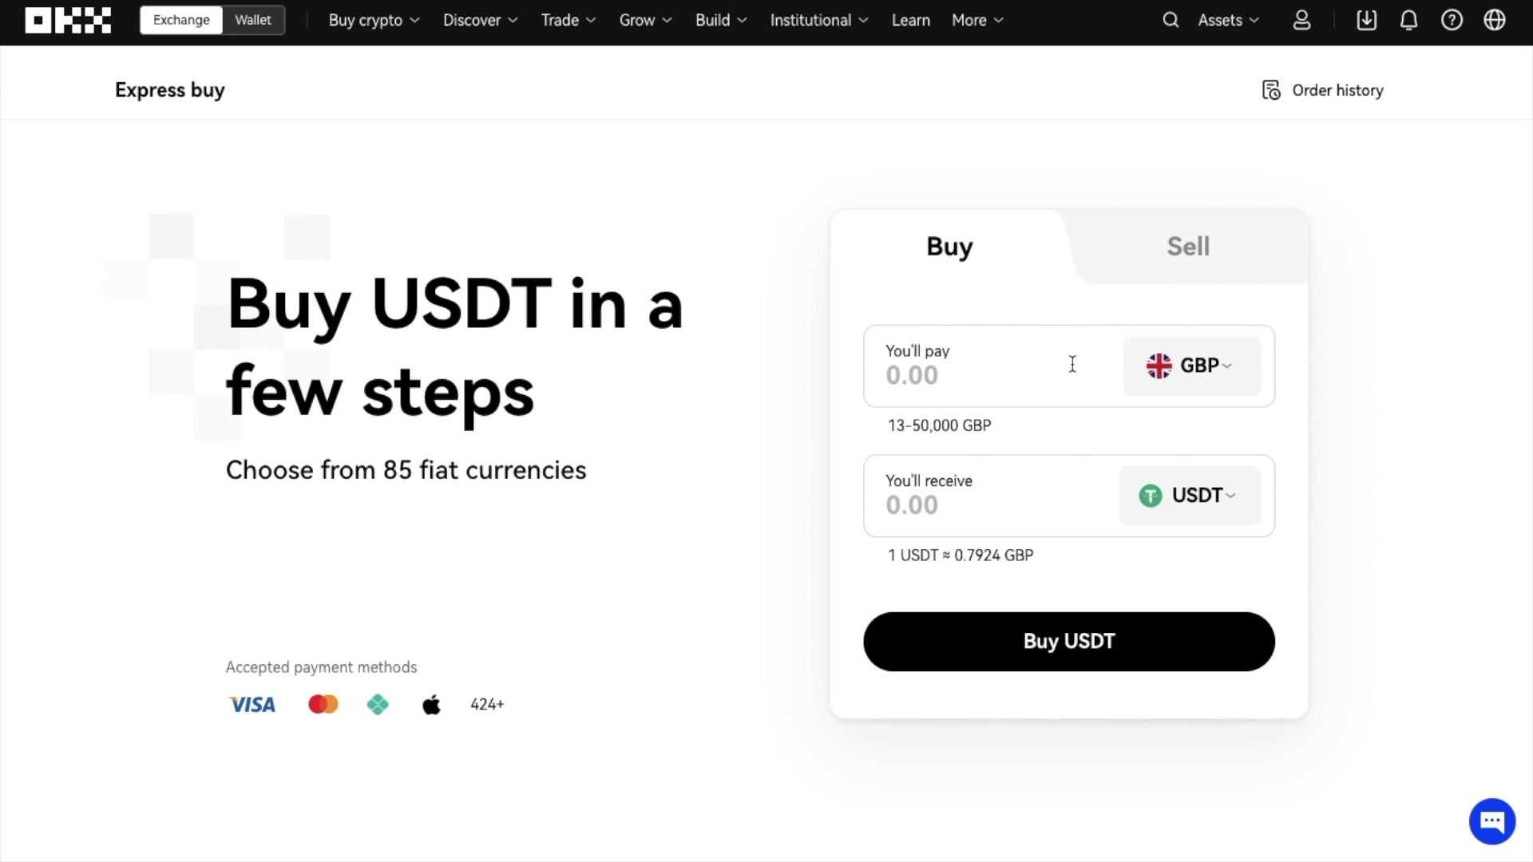
click(1220, 369)
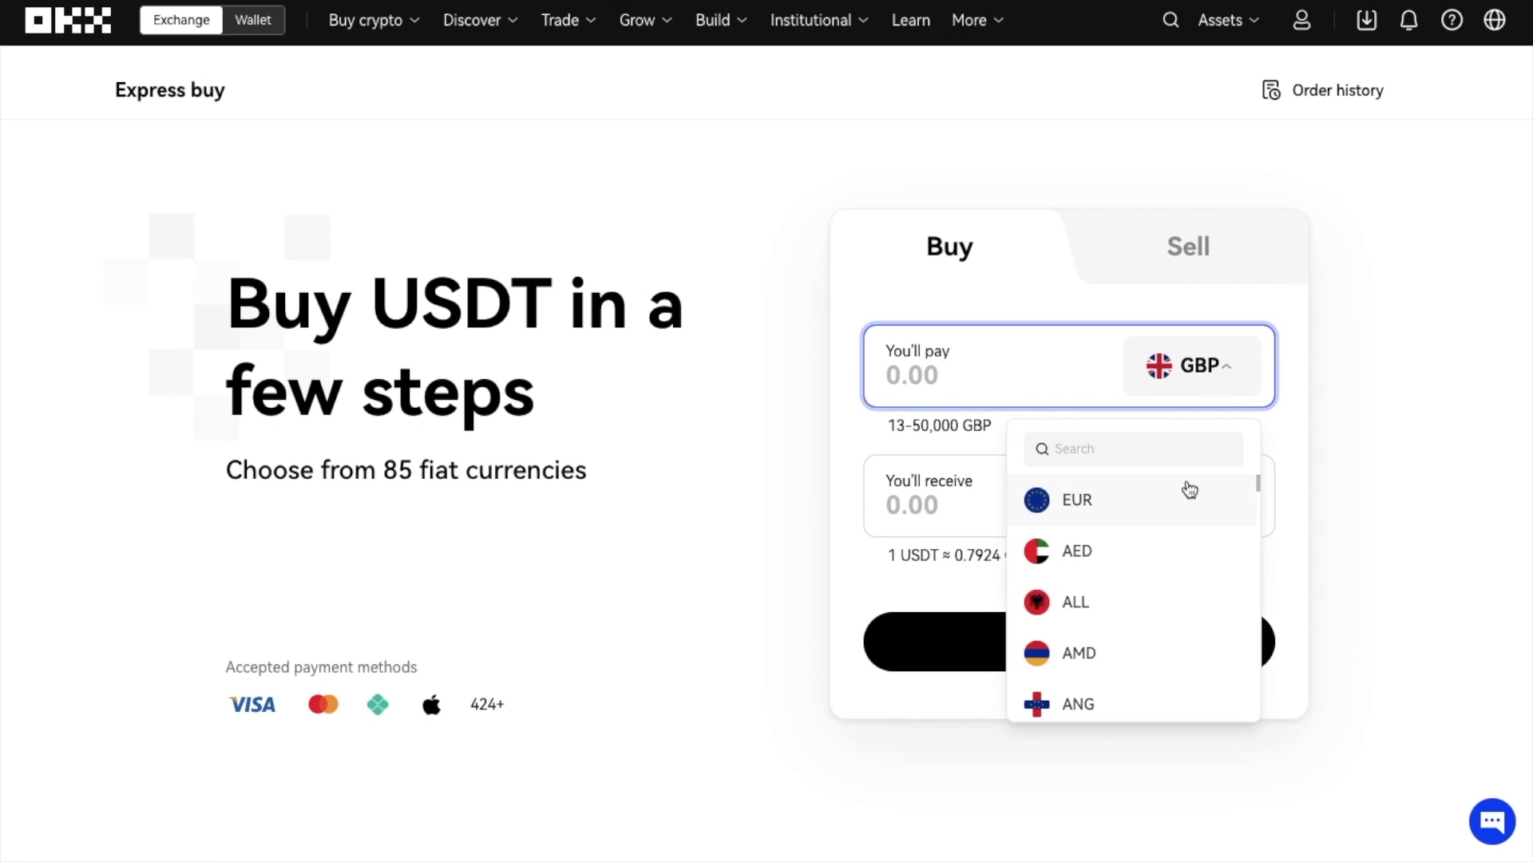
click(1215, 379)
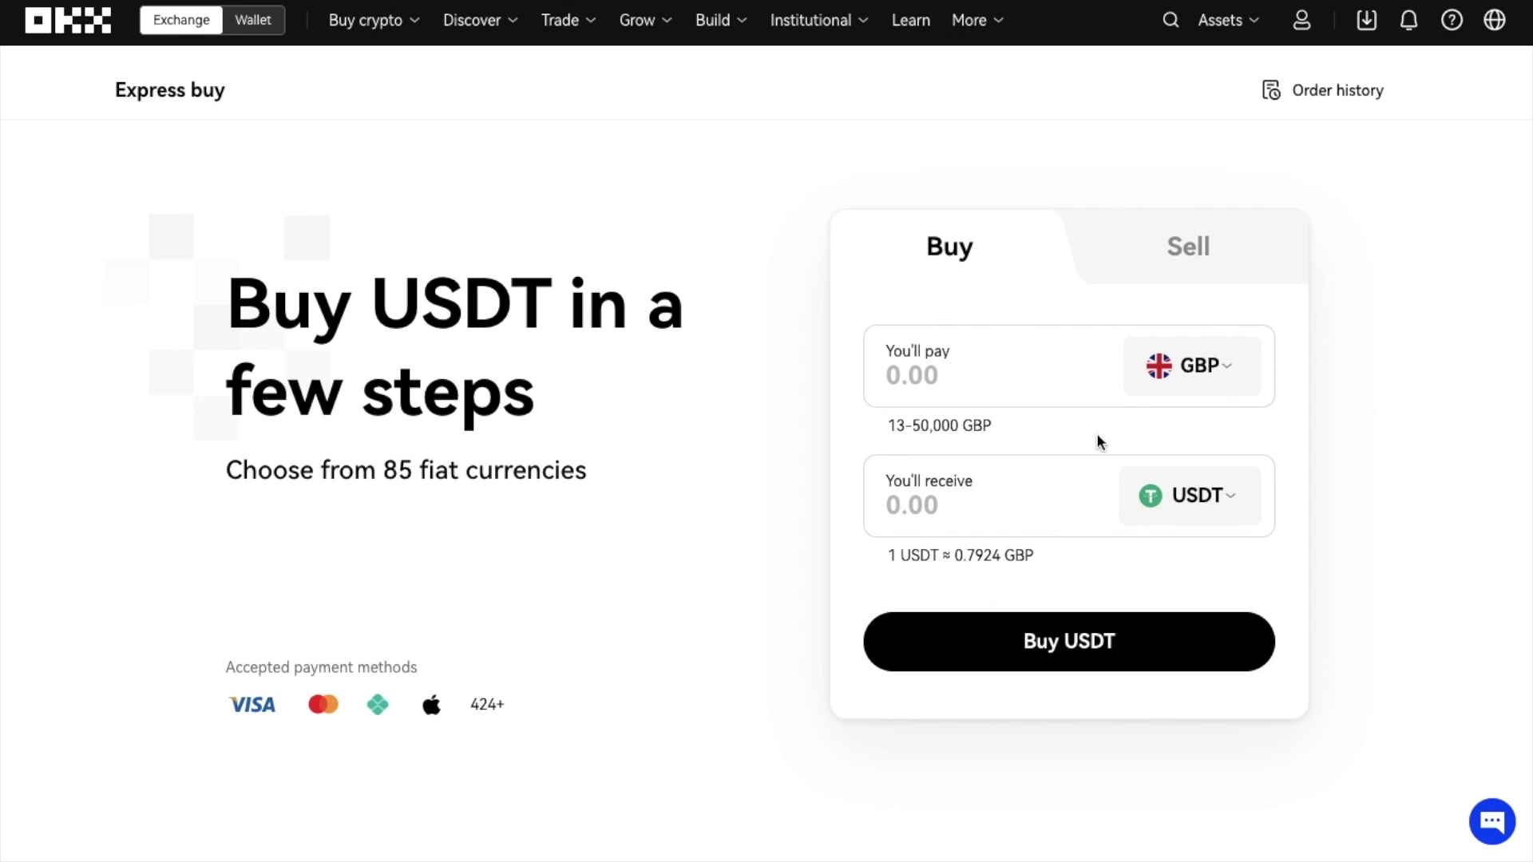
- Keep USDT as the crypto to receive and enter 100 GBP to pay
click(1231, 499)
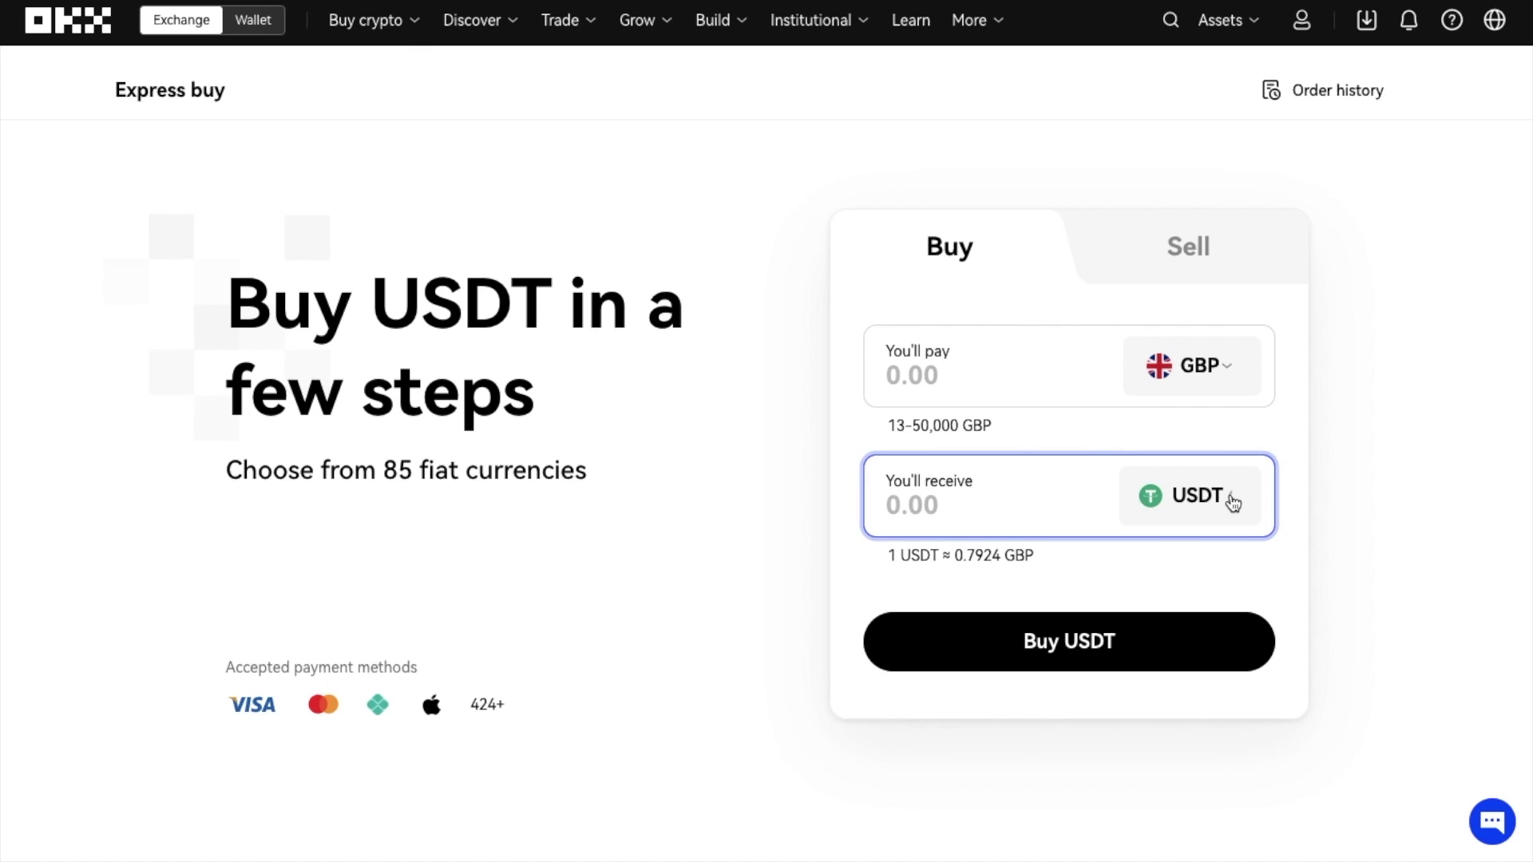
click(1233, 503)
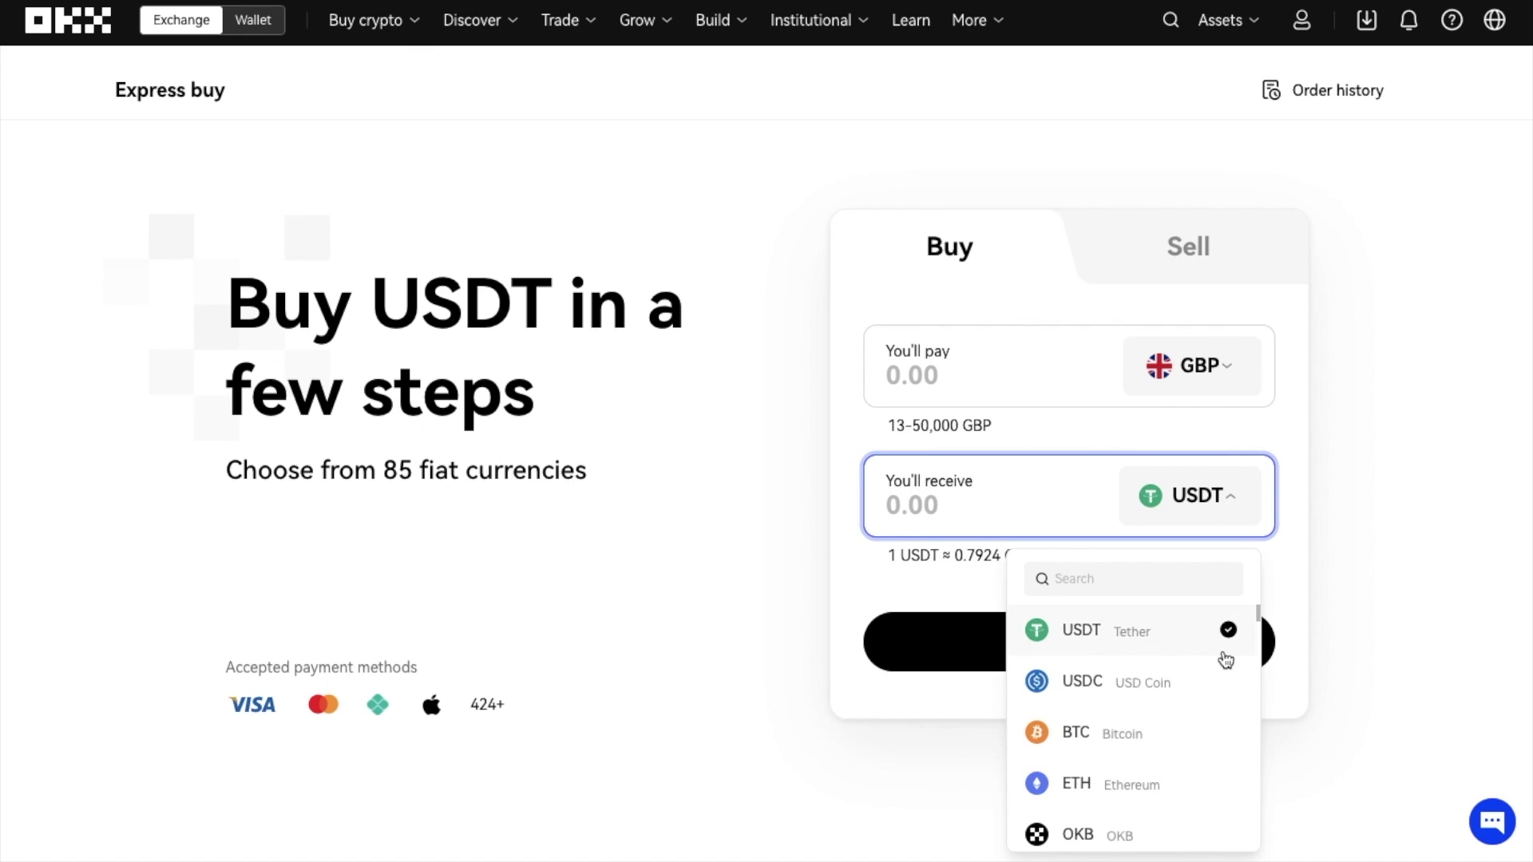
scroll(1208, 747, down, 10)
scroll(1207, 747, up, 10)
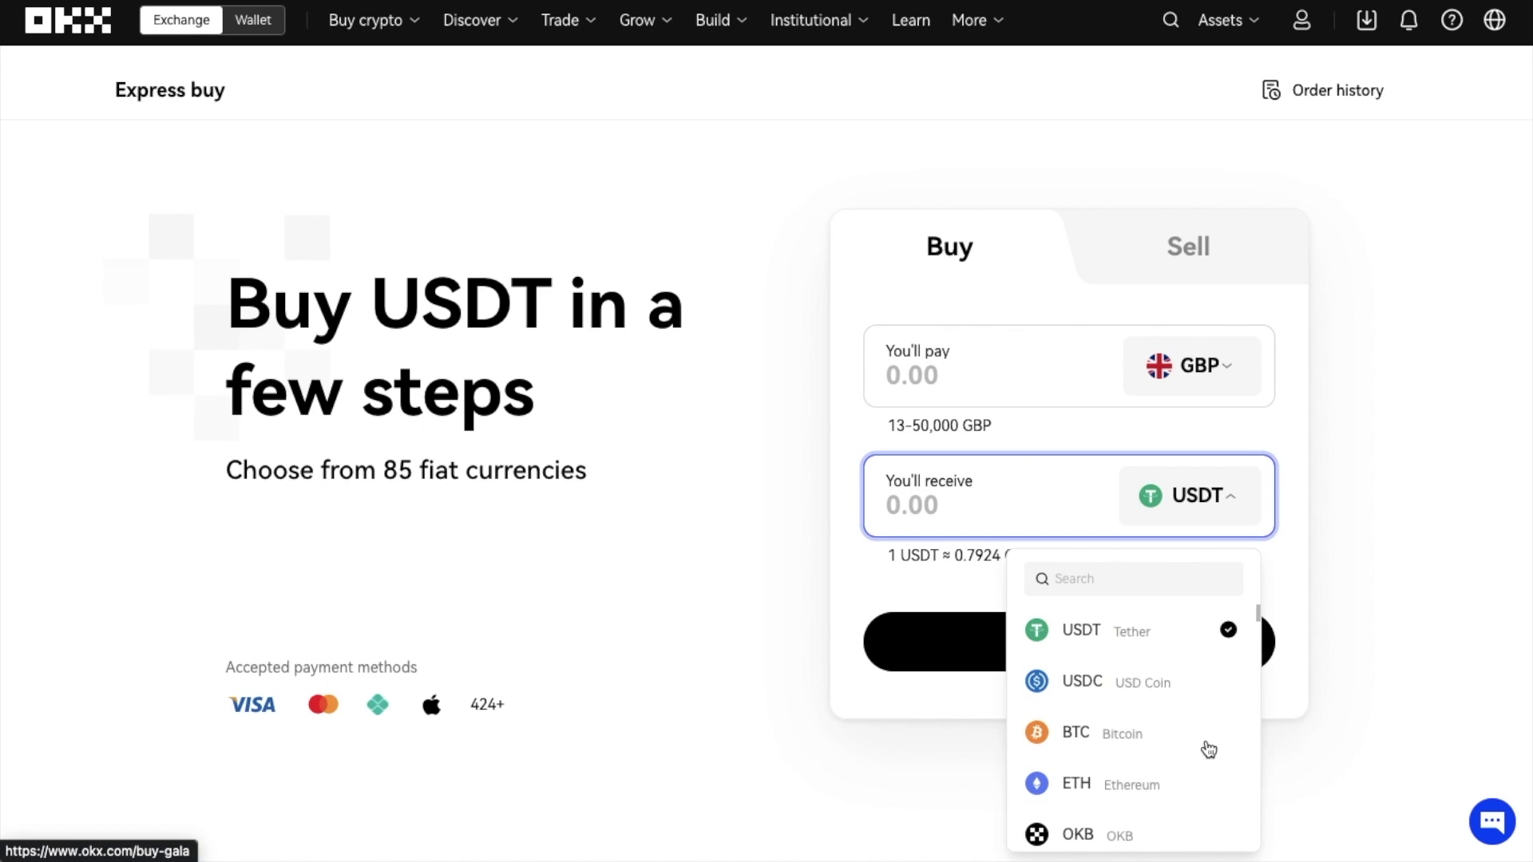
click(1308, 494)
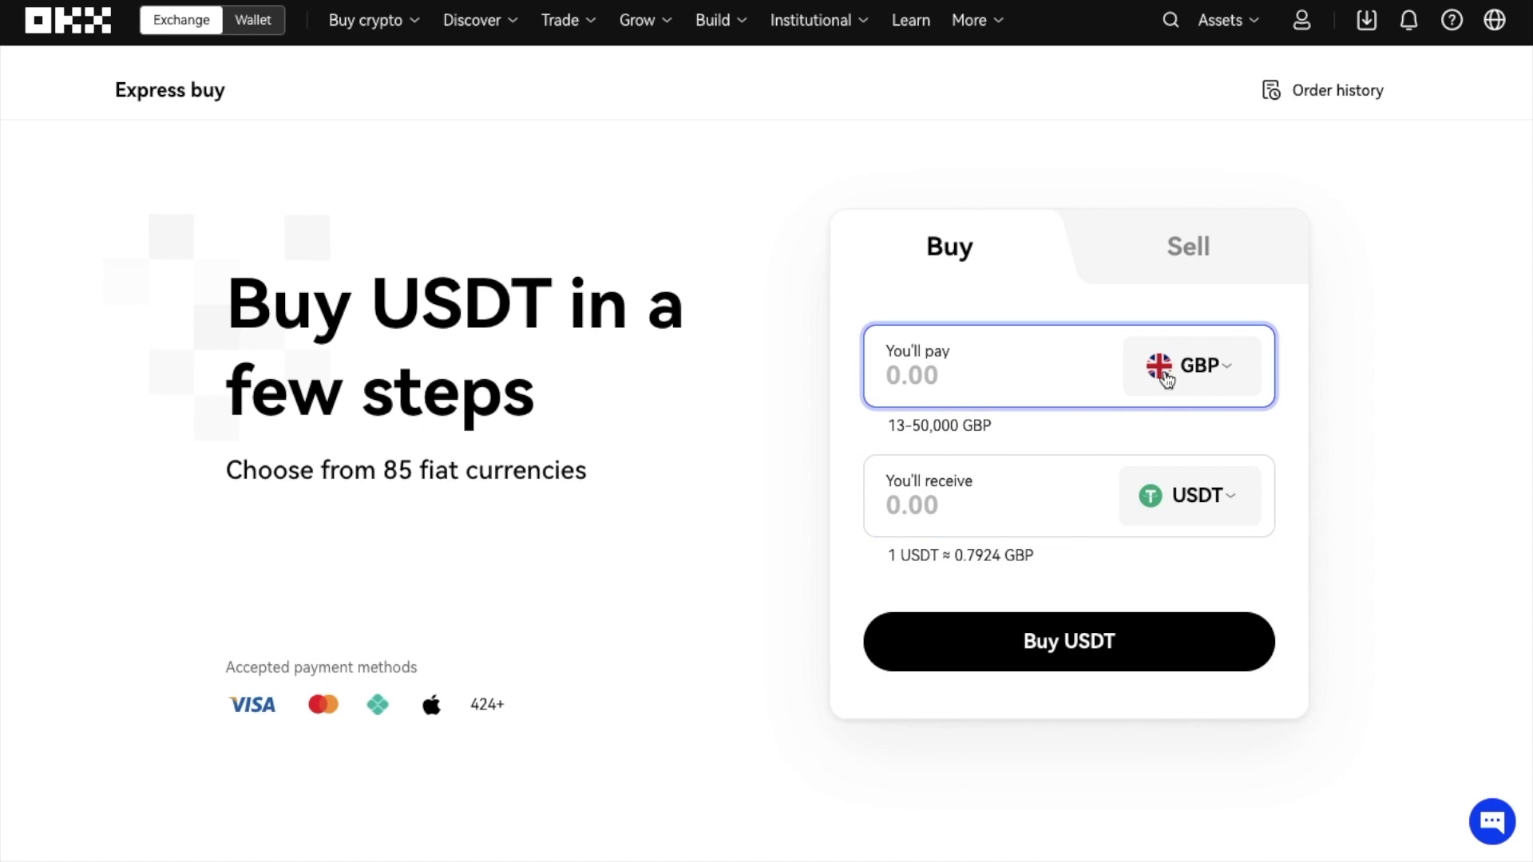
click(1037, 359)
text(100)
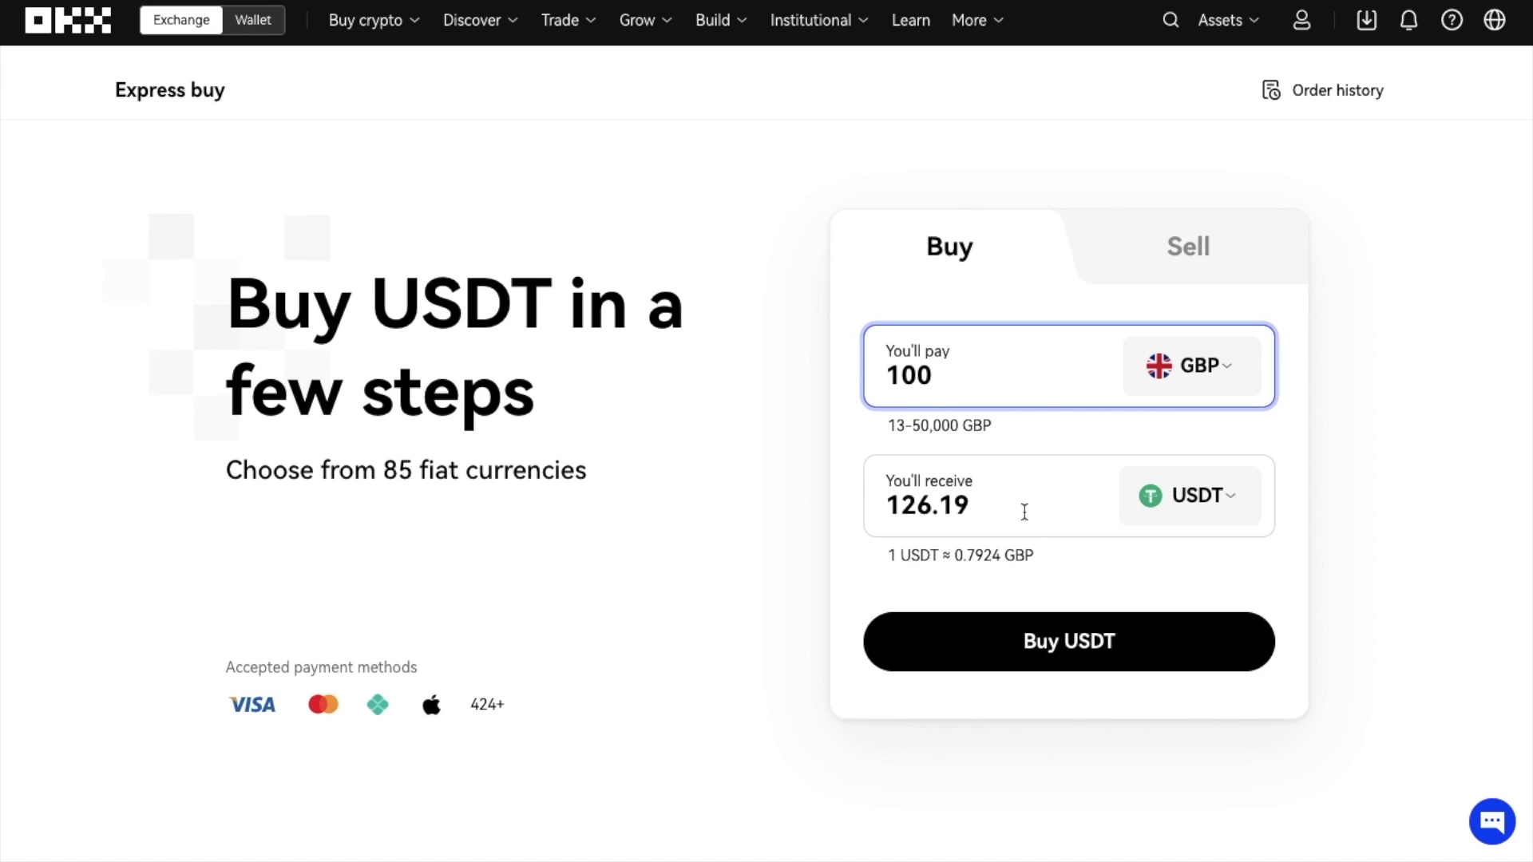
- Proceed to buy USDT for 100 GBP, pick Mercuryo as the payment provider and continue
click(1017, 650)
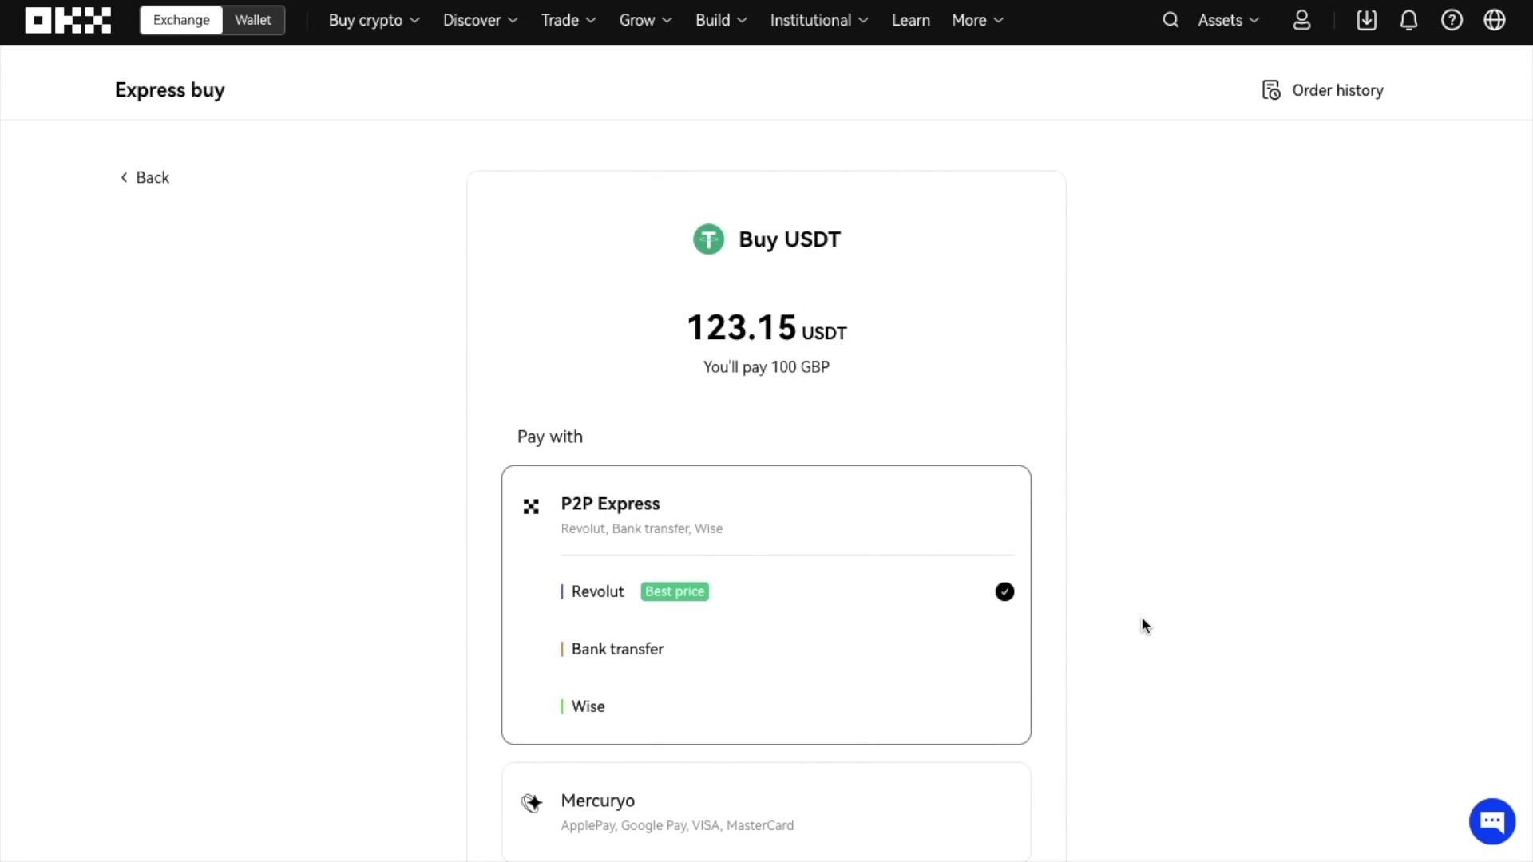
scroll(1142, 619, down, 3)
scroll(1142, 618, down, 1)
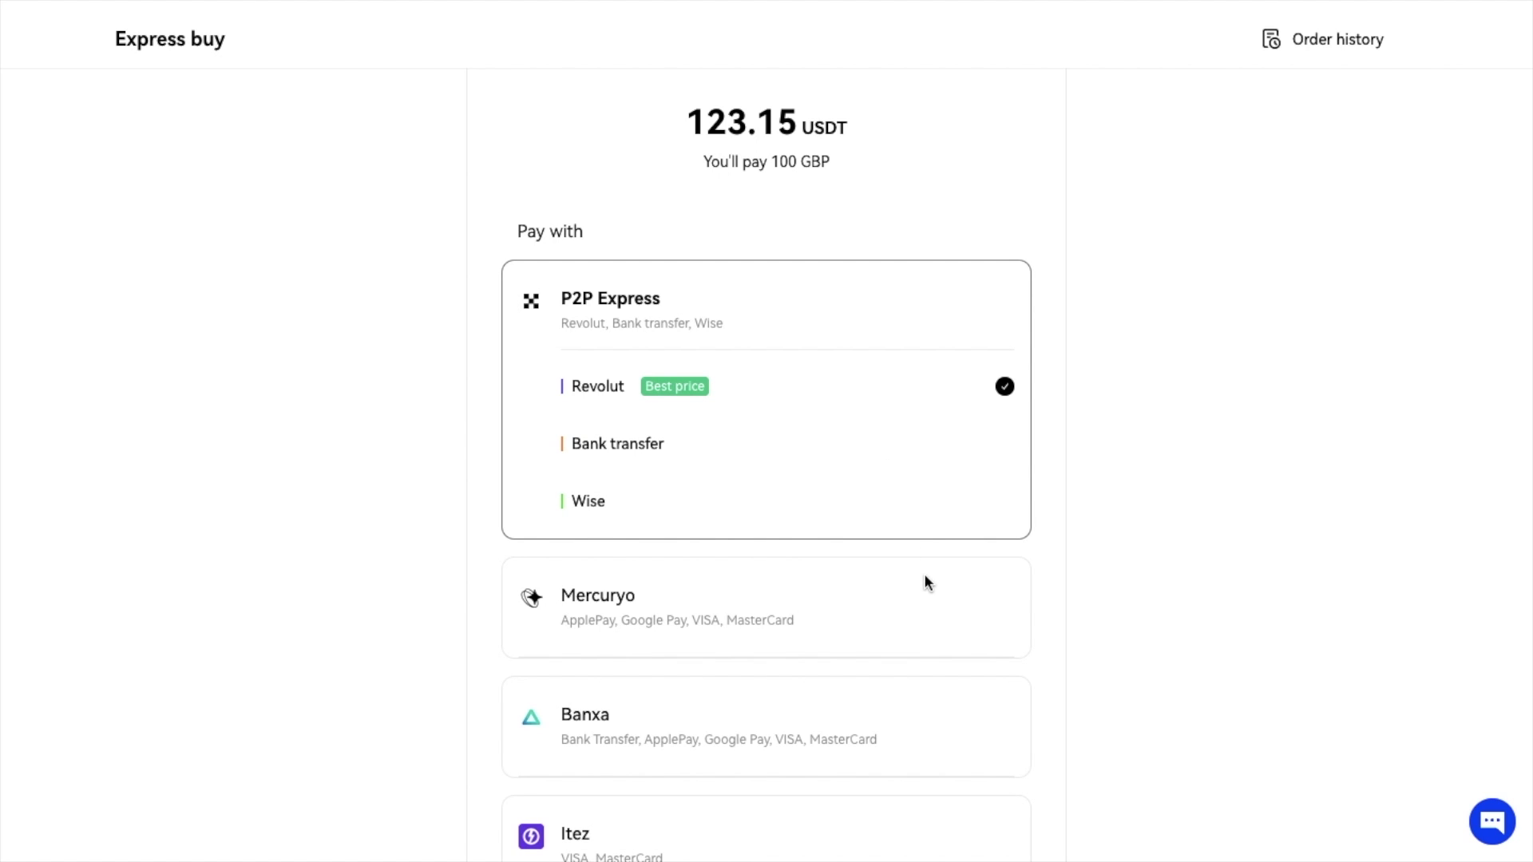
scroll(968, 635, down, 3)
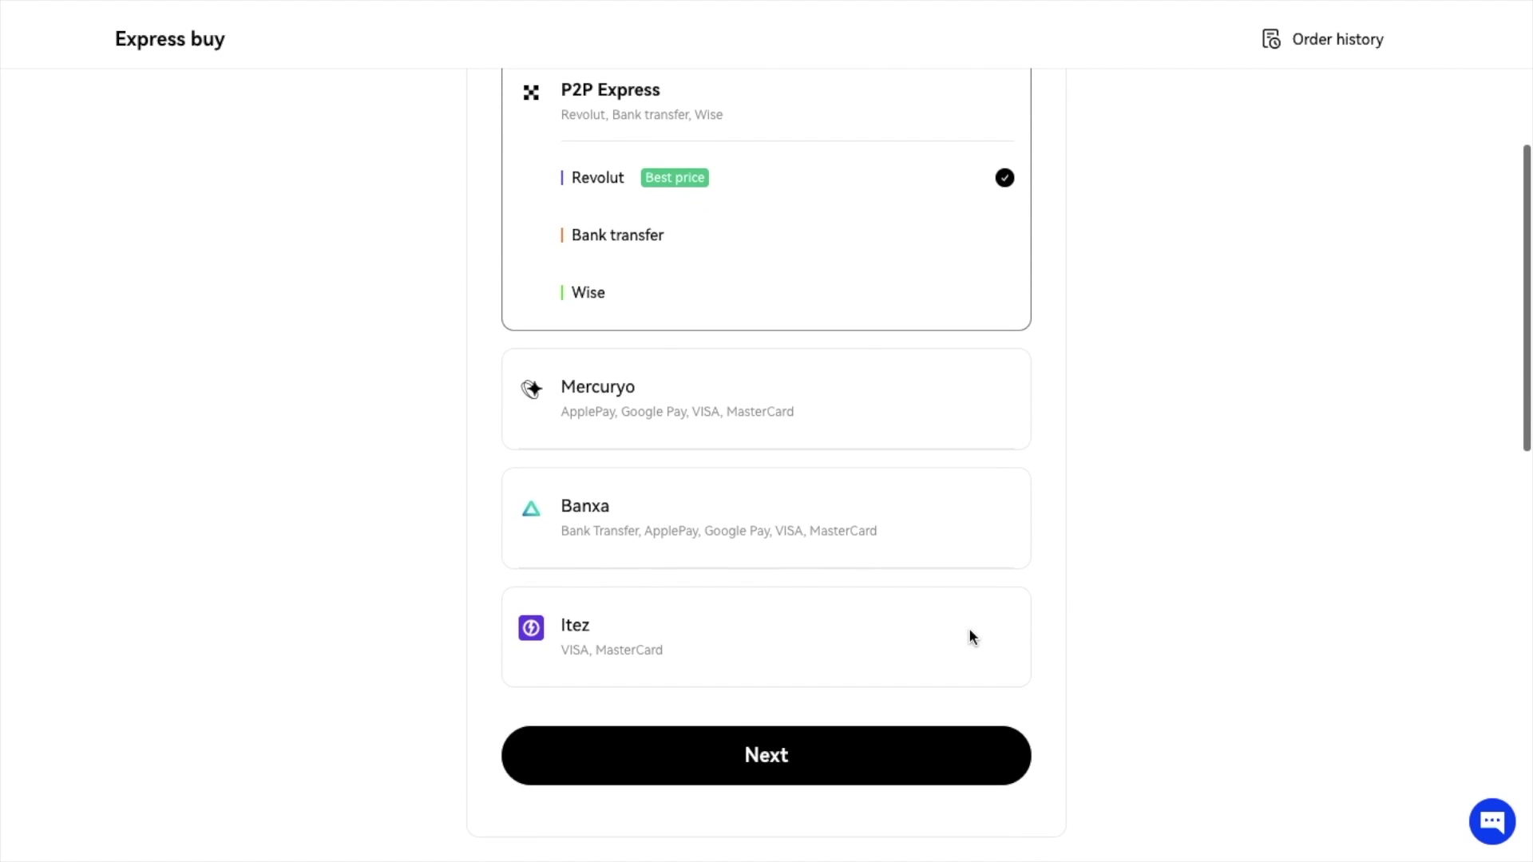
click(780, 420)
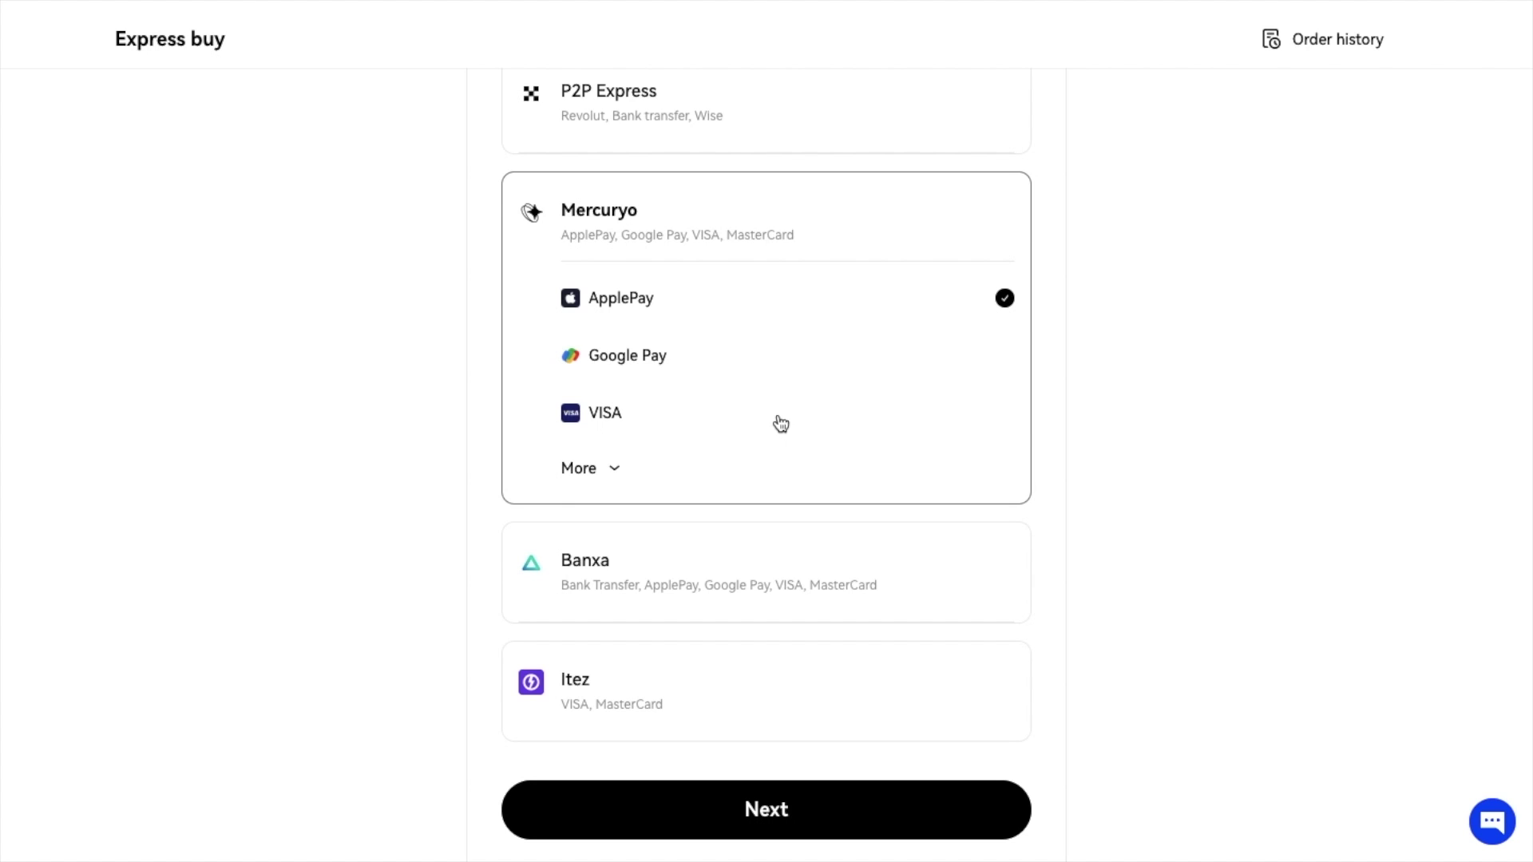
click(797, 827)
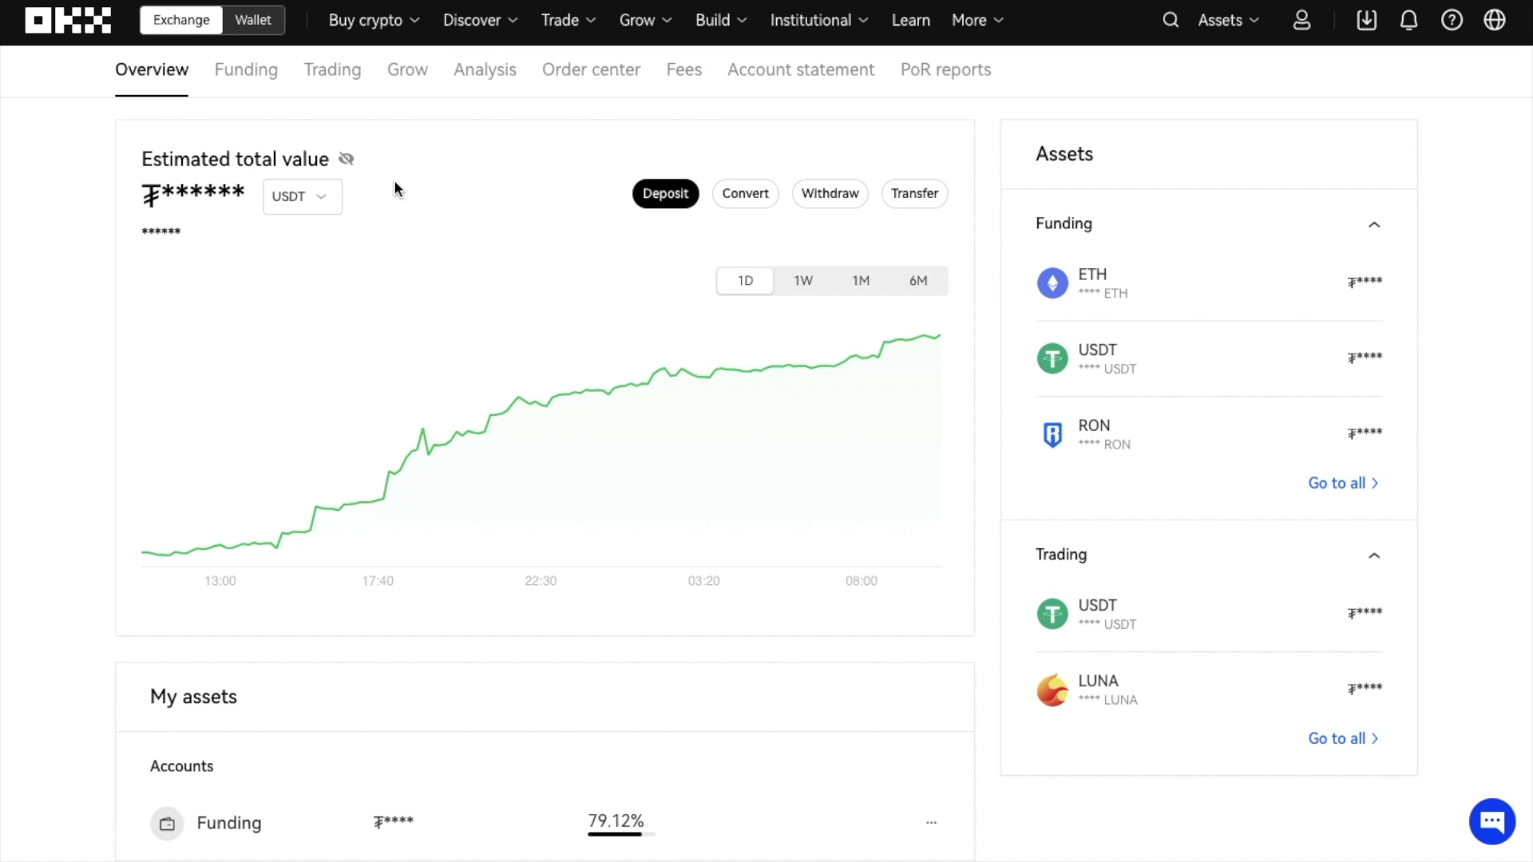
- Keep USDT as the valuation currency and switch the total value chart to 1W
click(303, 201)
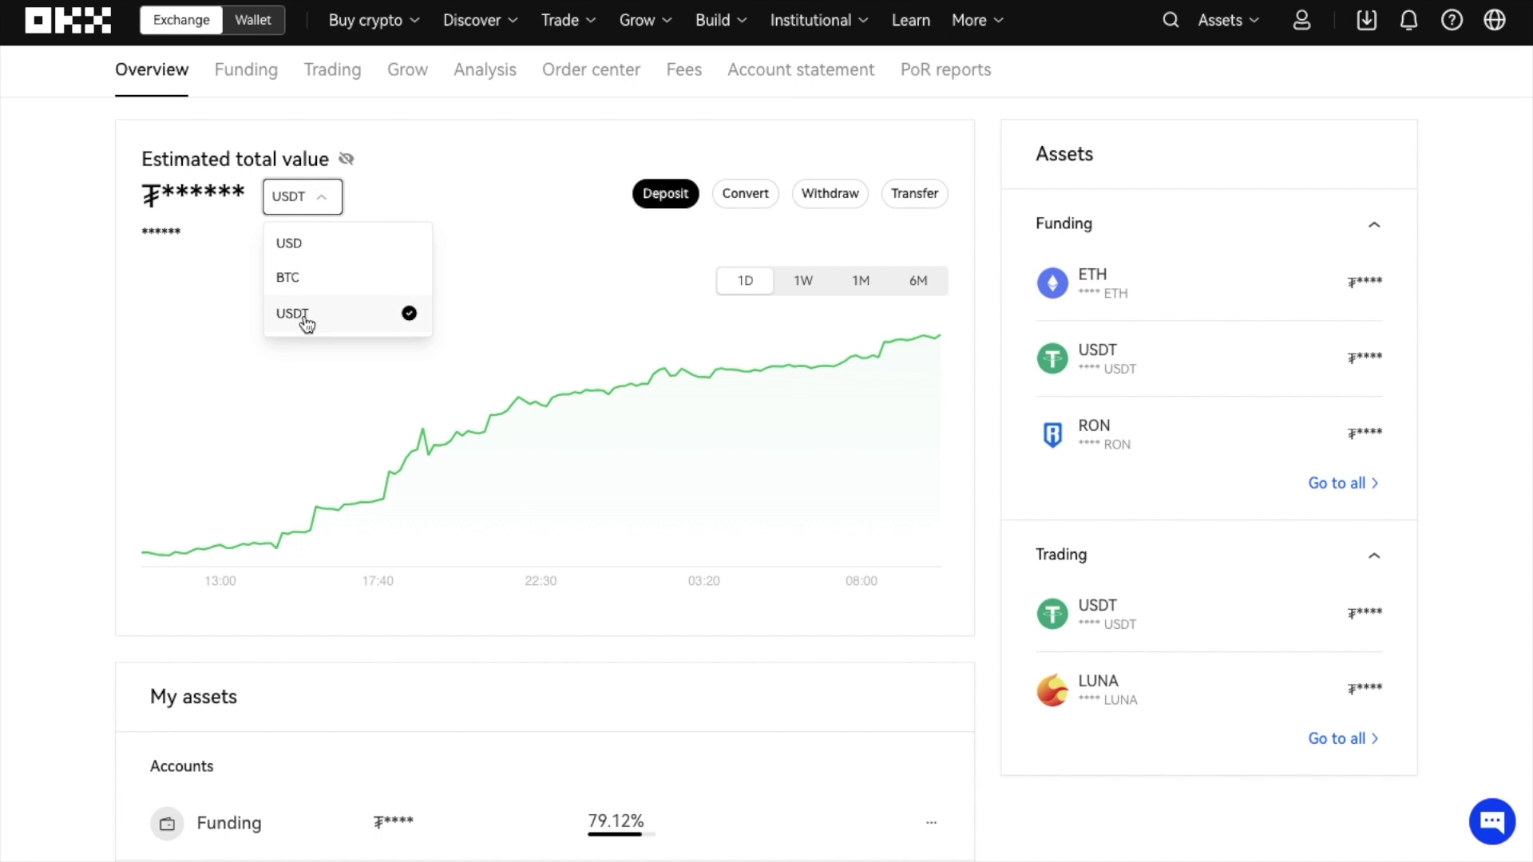
click(368, 191)
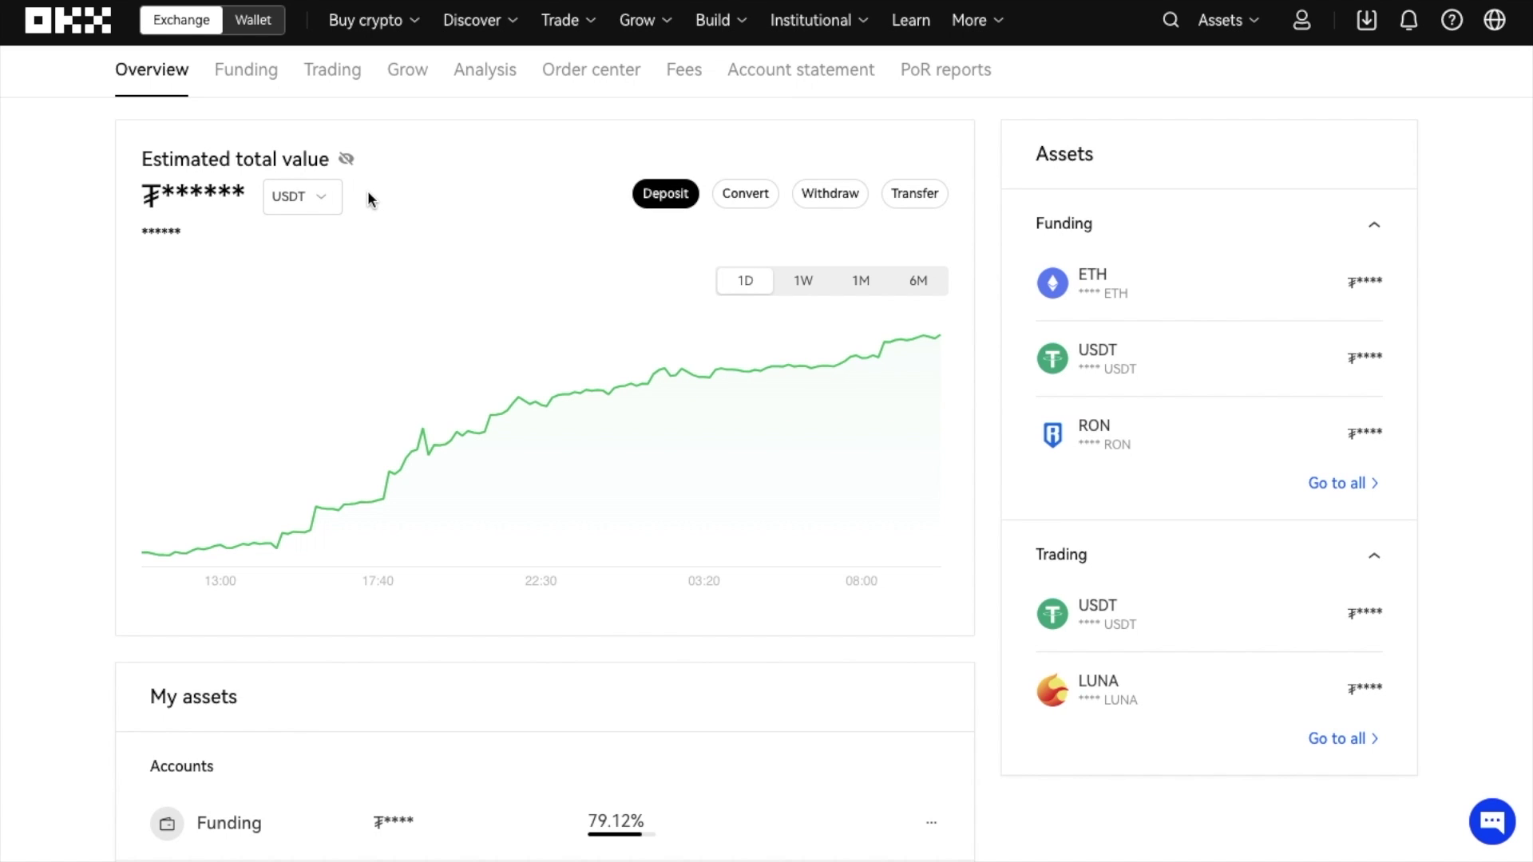
click(806, 280)
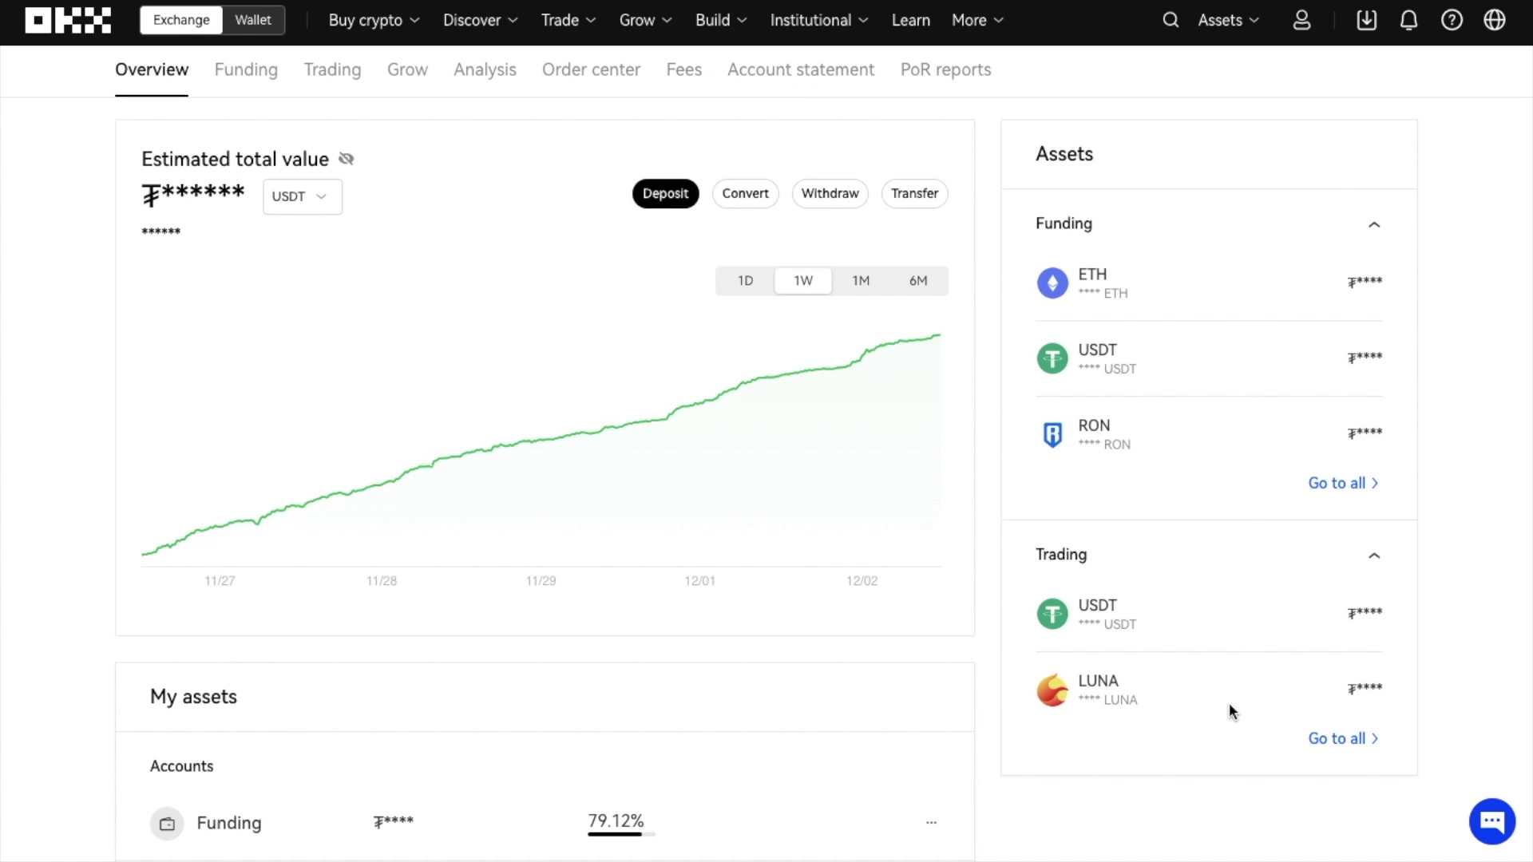
mouse_move(908, 361)
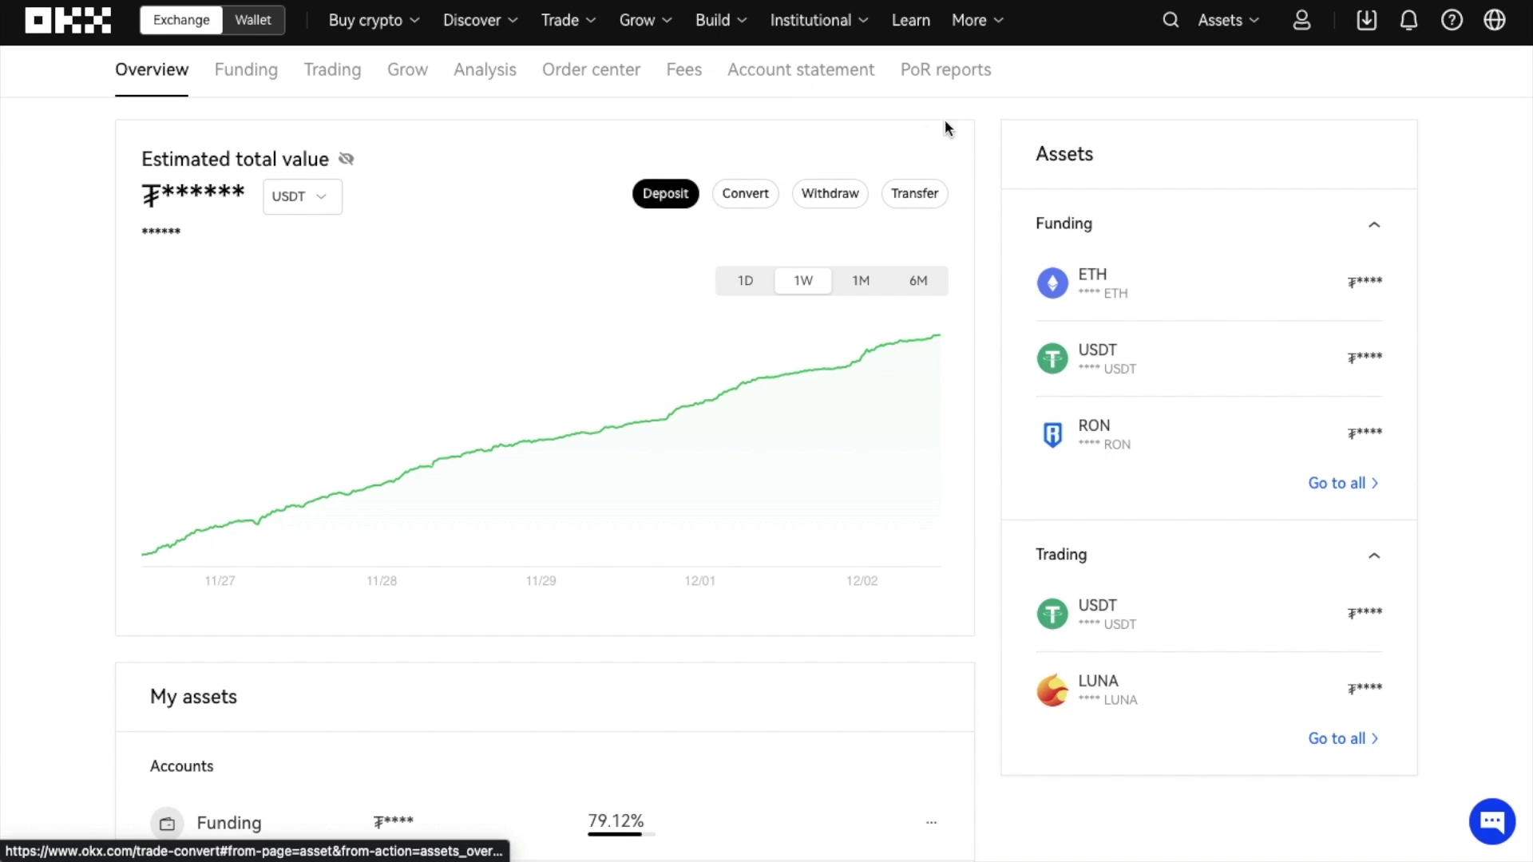
mouse_move(1217, 26)
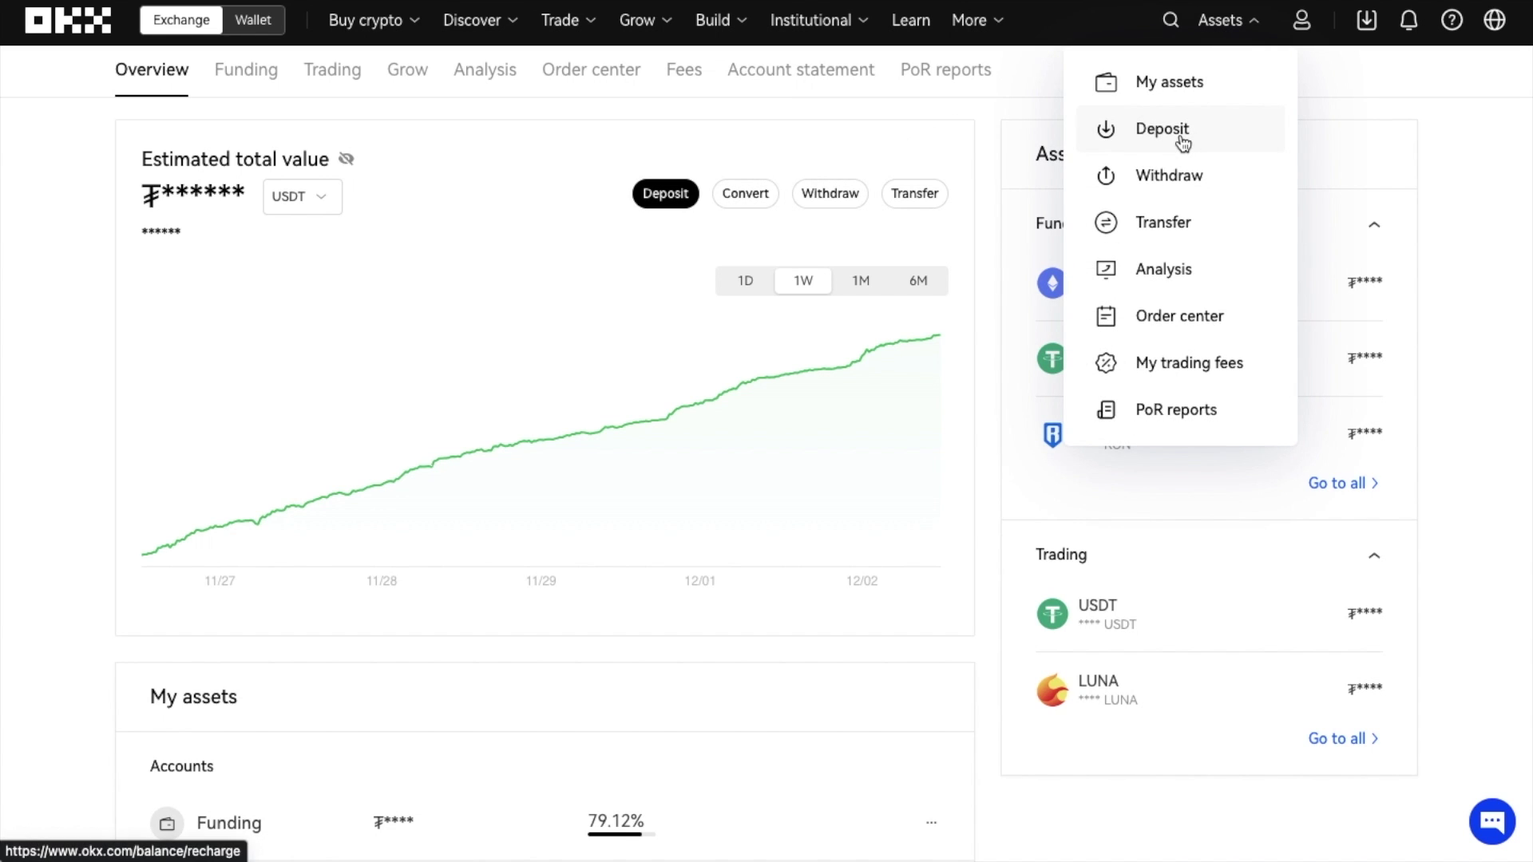
- Start a crypto deposit of USDT on the ERC20 network
click(1182, 135)
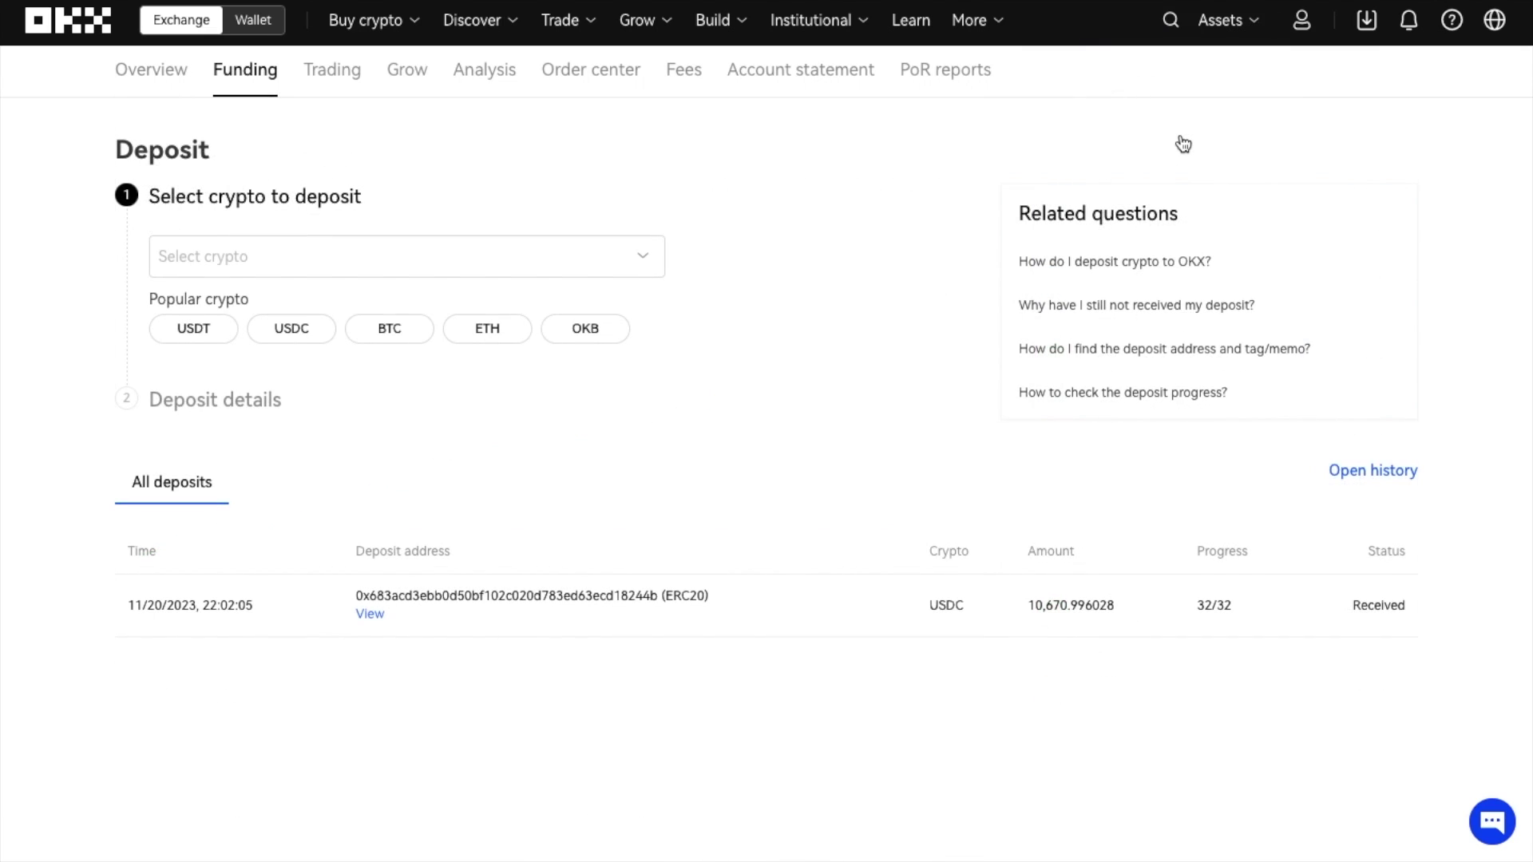
click(626, 270)
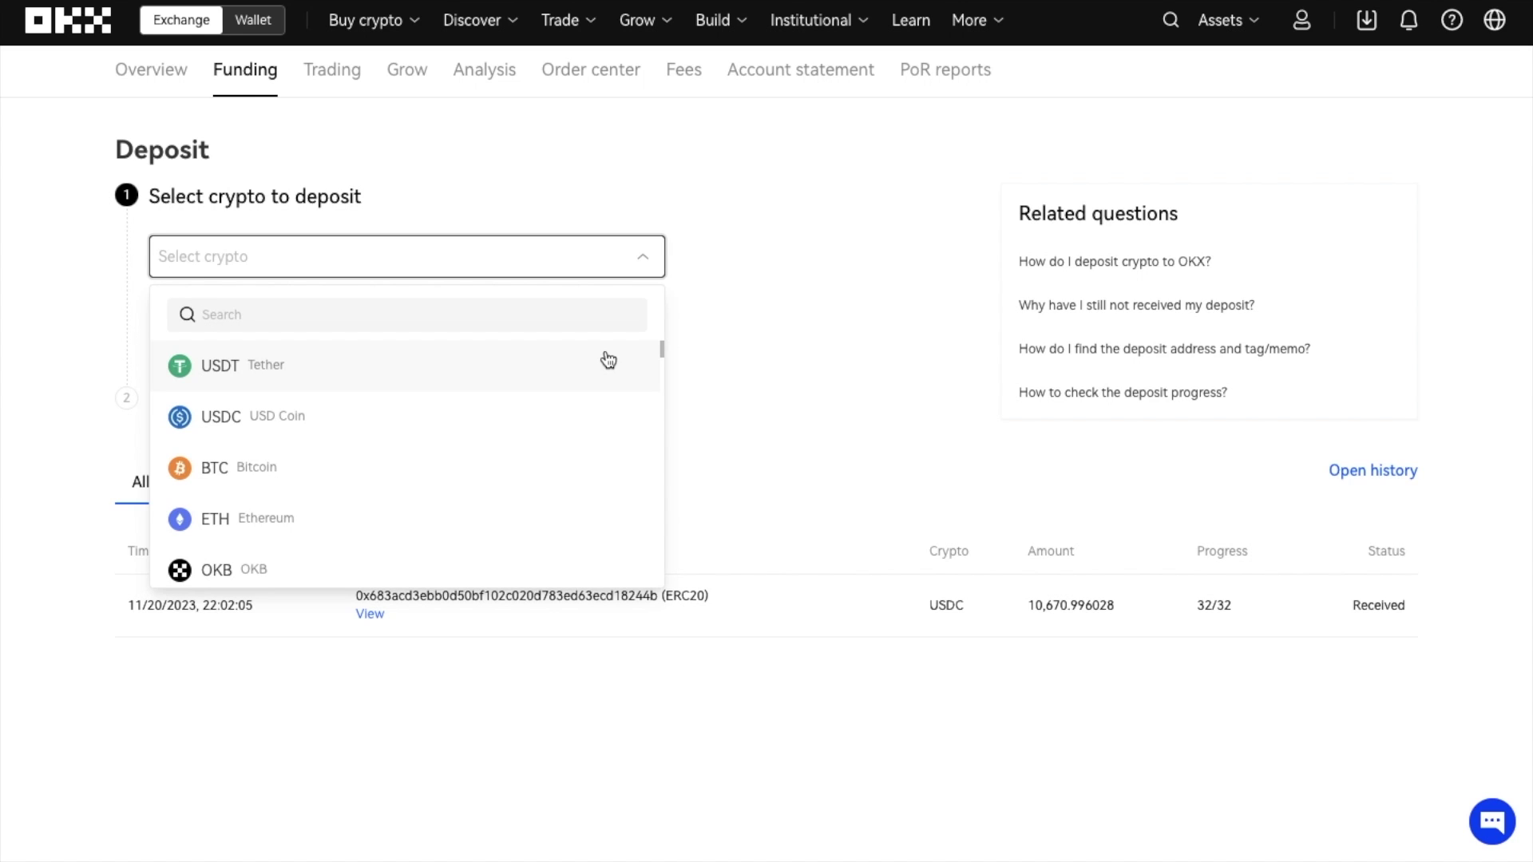
click(609, 361)
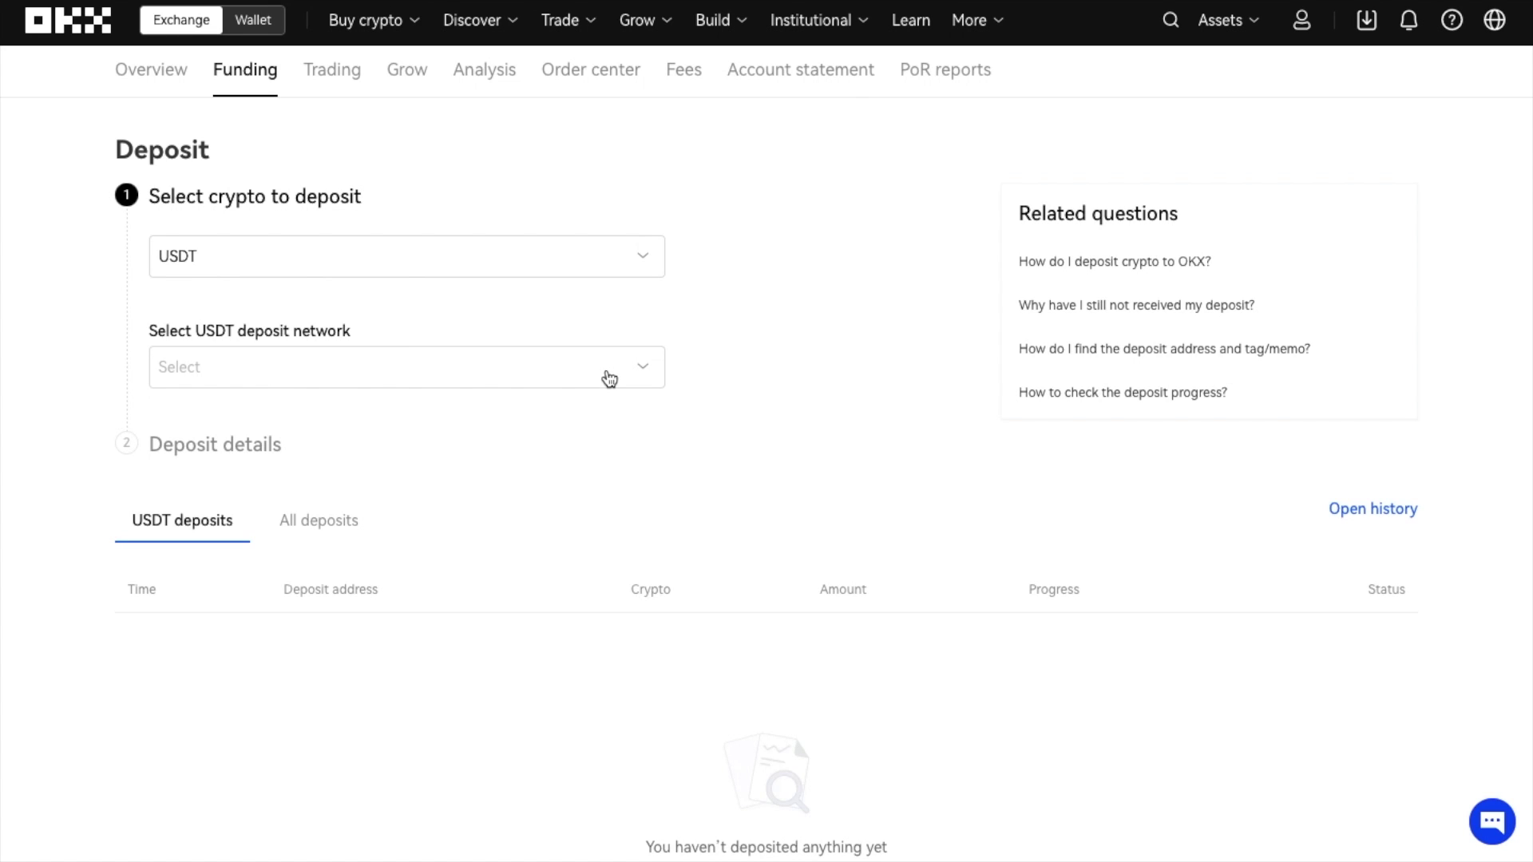
click(609, 379)
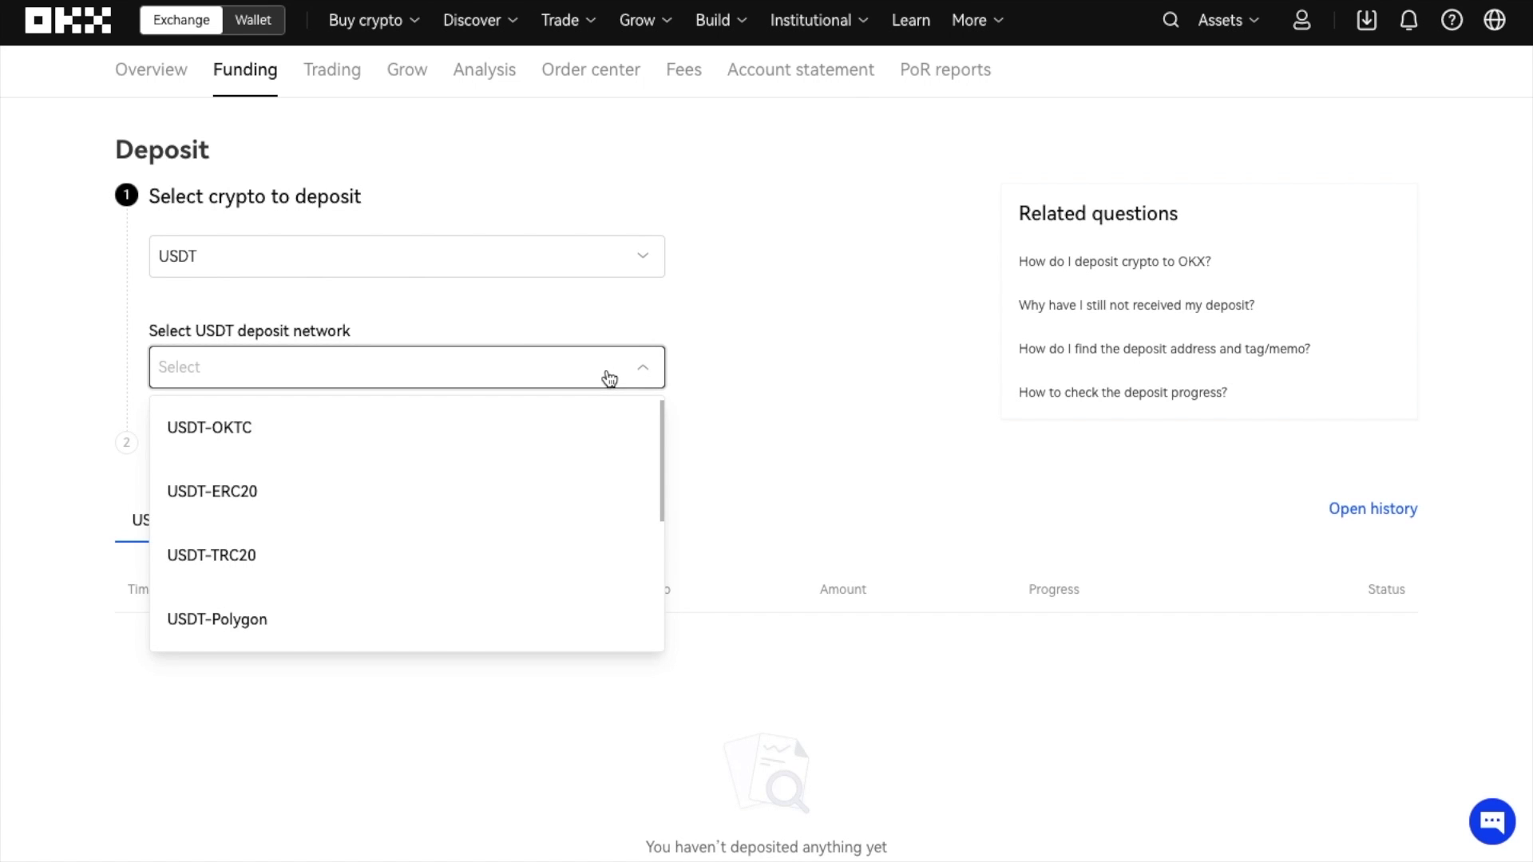
click(572, 504)
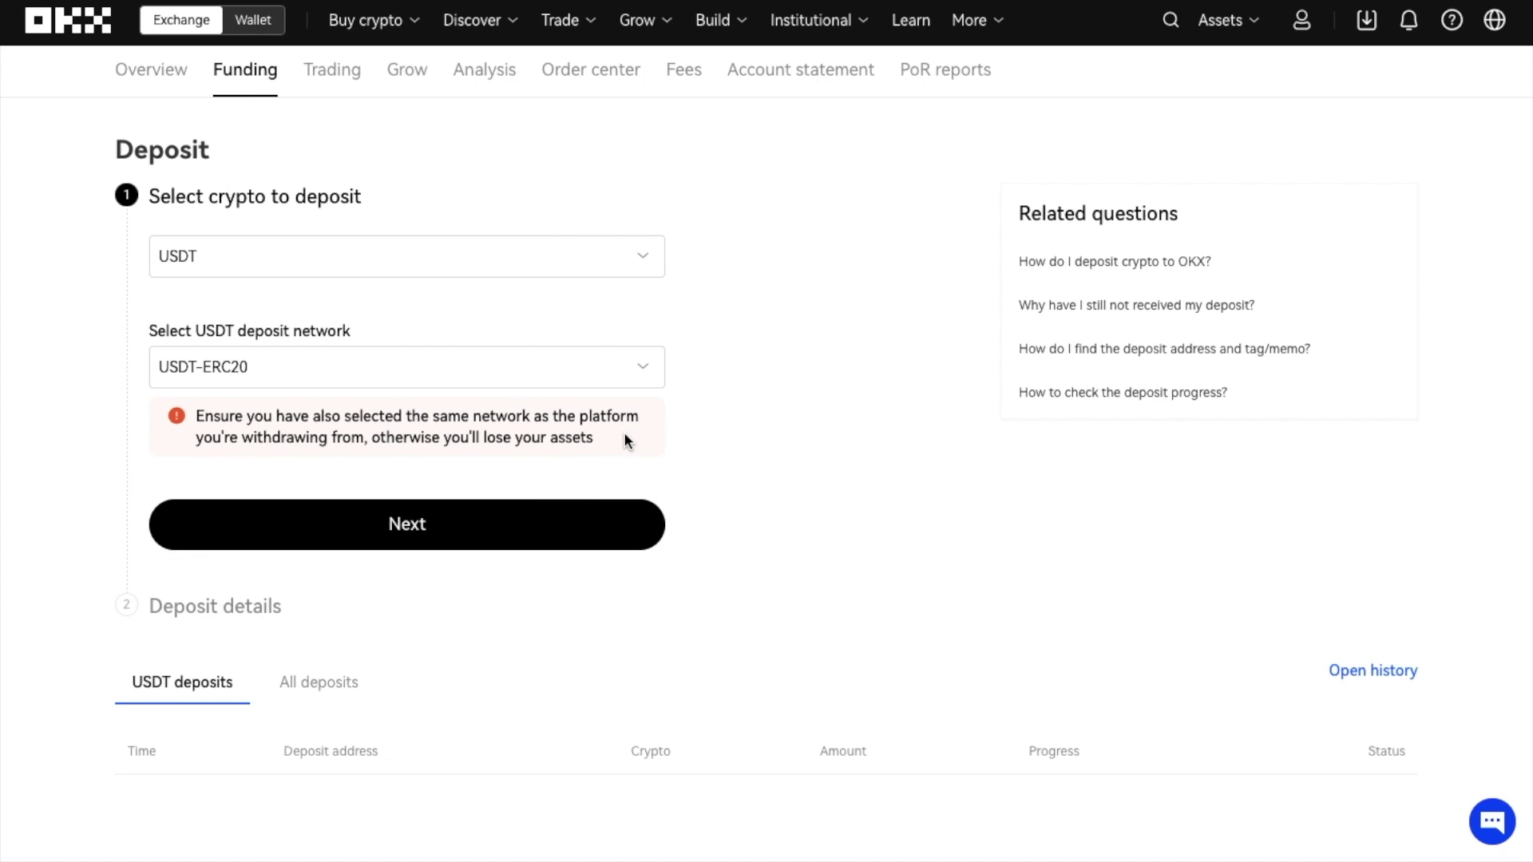
- Continue to the USDT-ERC20 deposit details and copy the deposit address
click(647, 515)
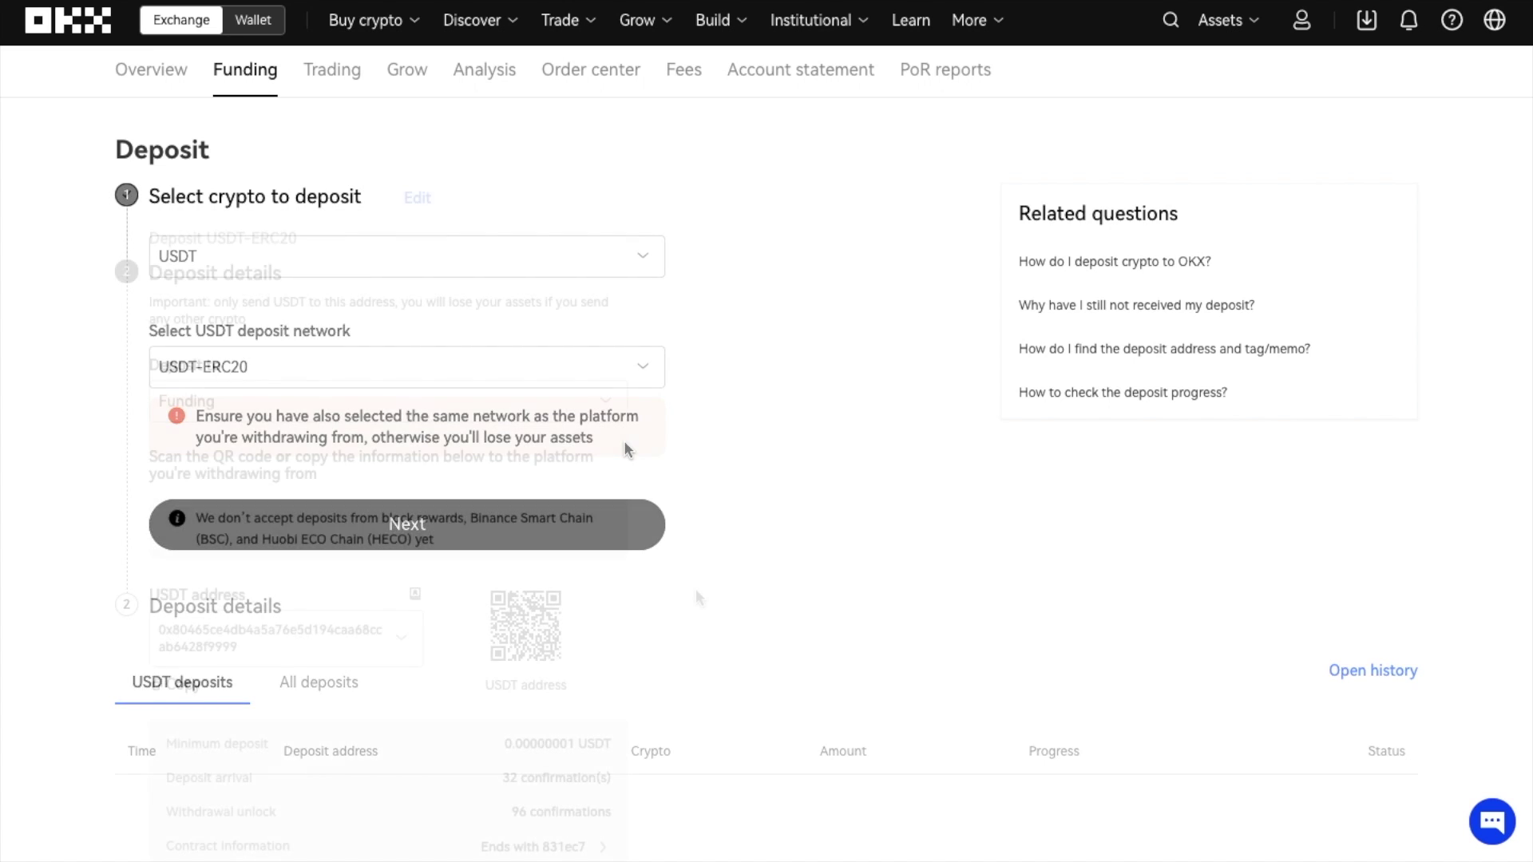
scroll(696, 592, down, 2)
scroll(695, 591, down, 2)
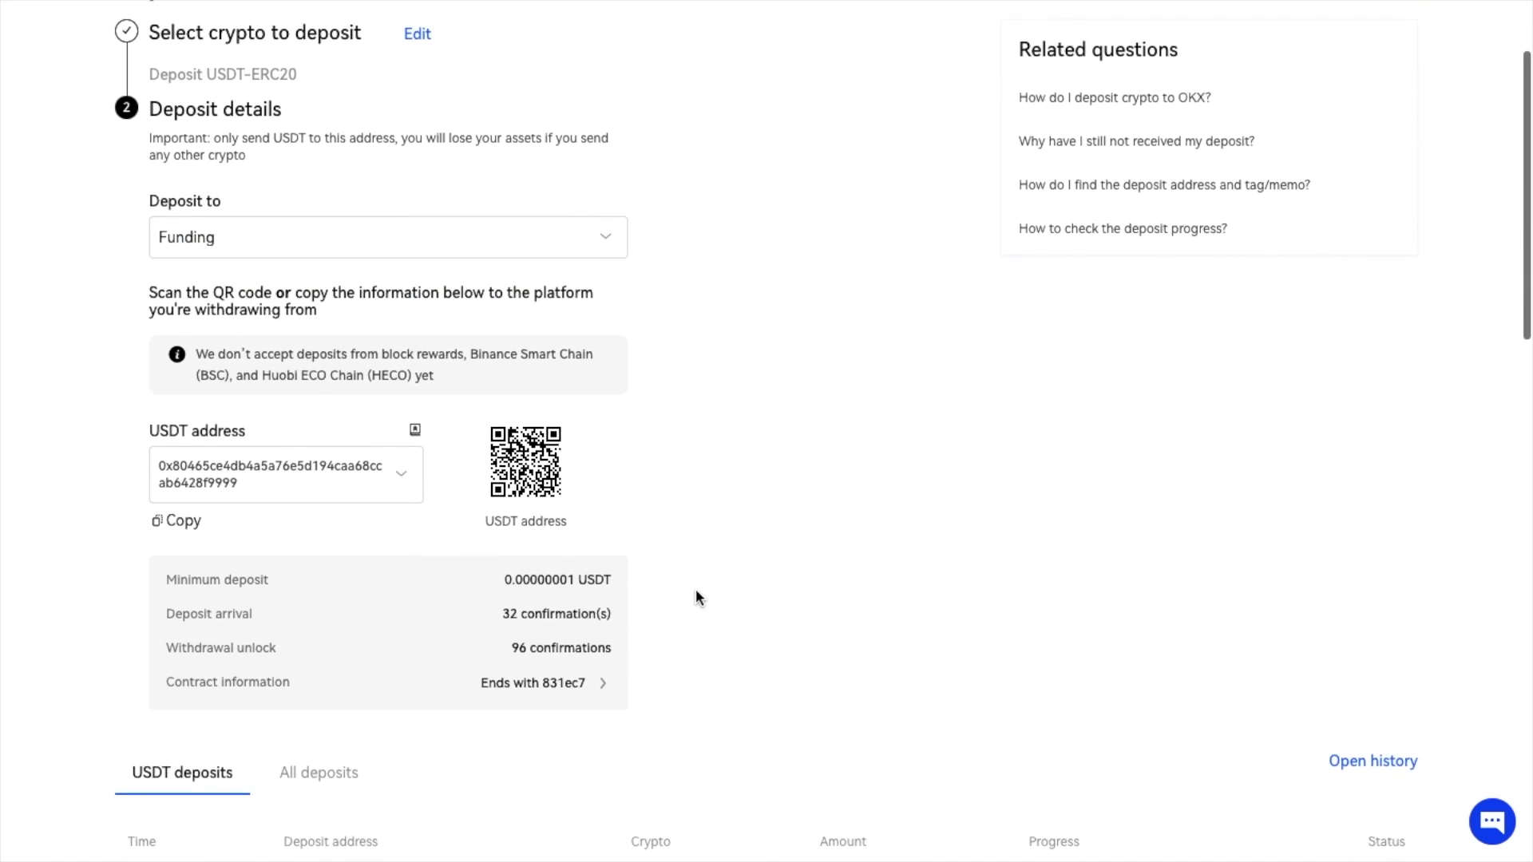
scroll(696, 591, up, 1)
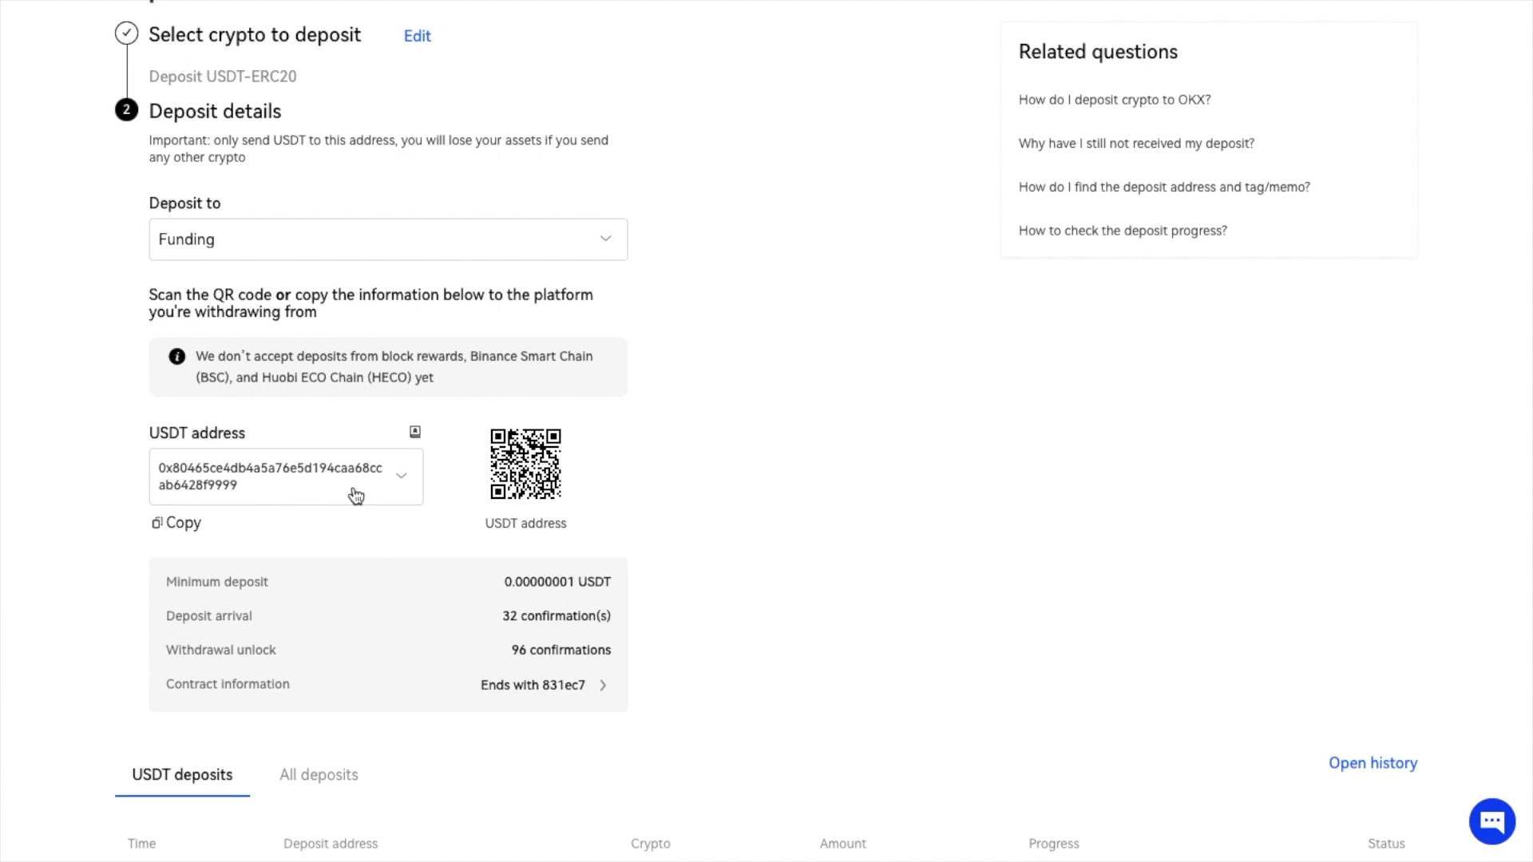
click(171, 532)
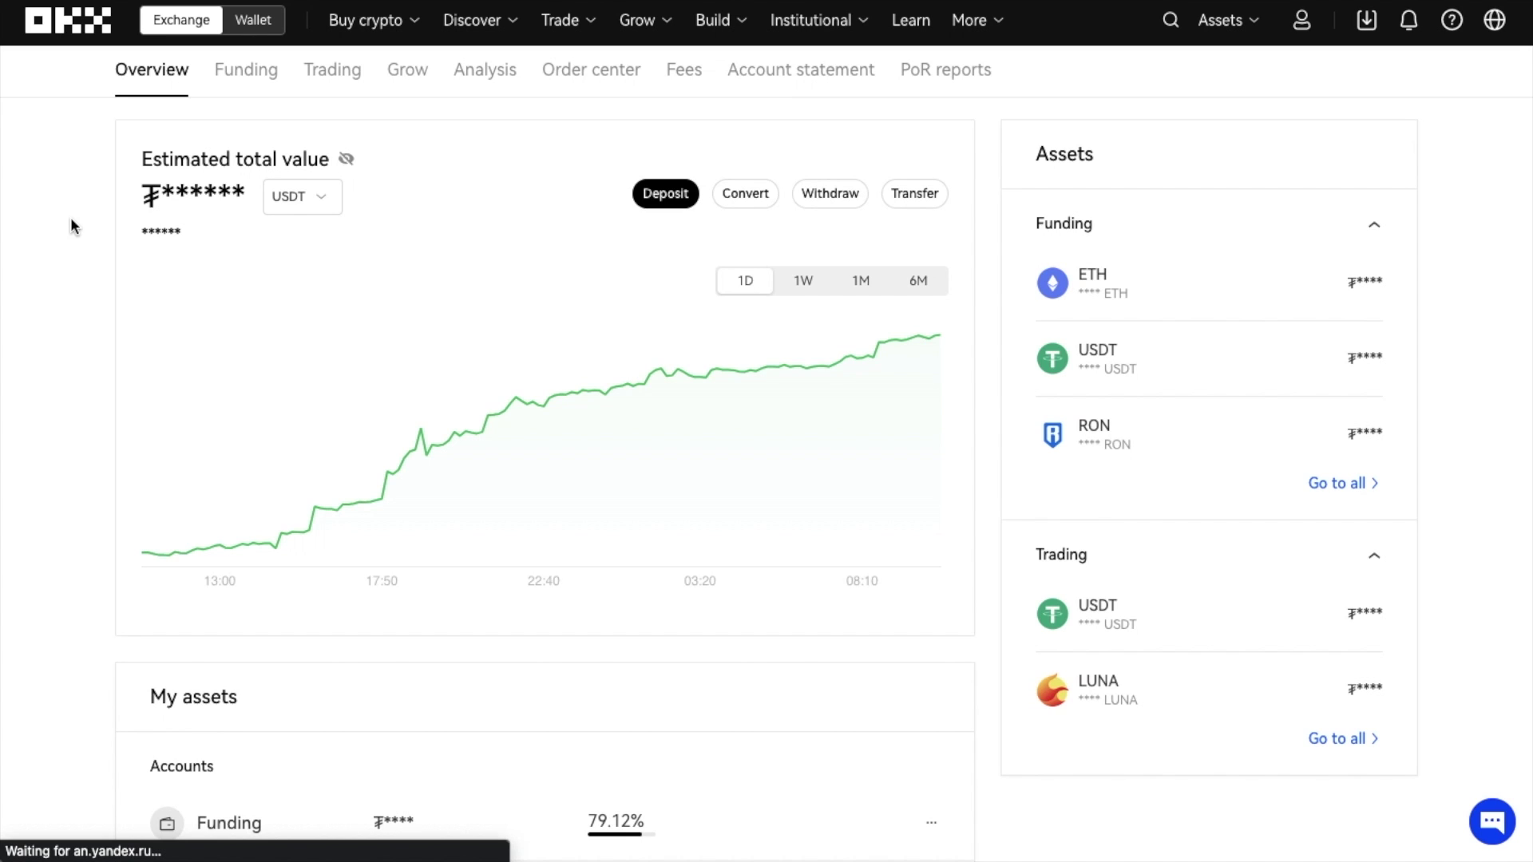
- Filter the Markets price list to DeFi tokens, then open the OKX Rankings page
mouse_move(475, 20)
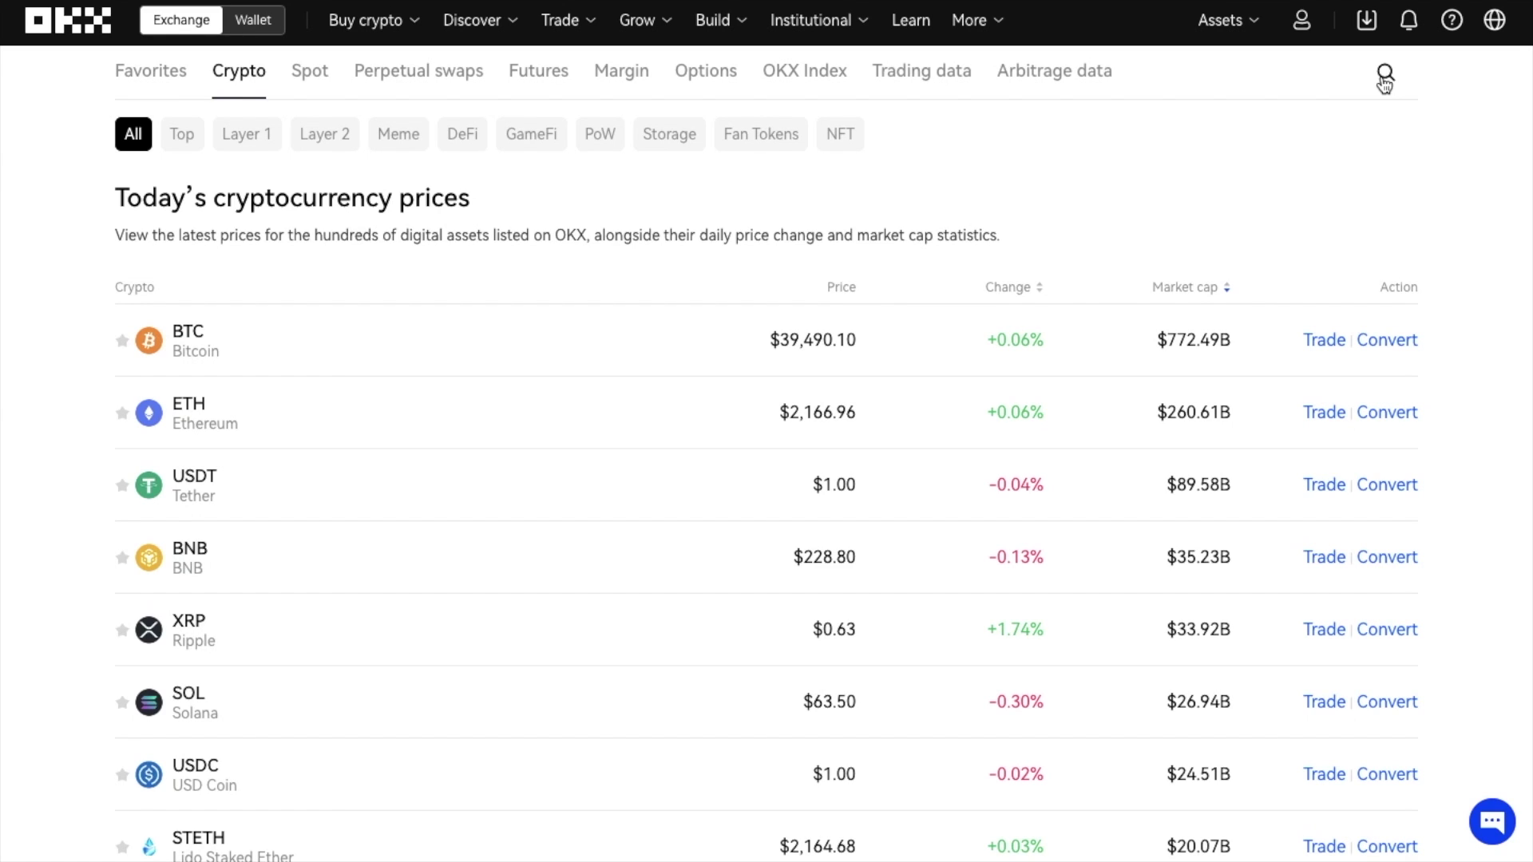
click(1384, 76)
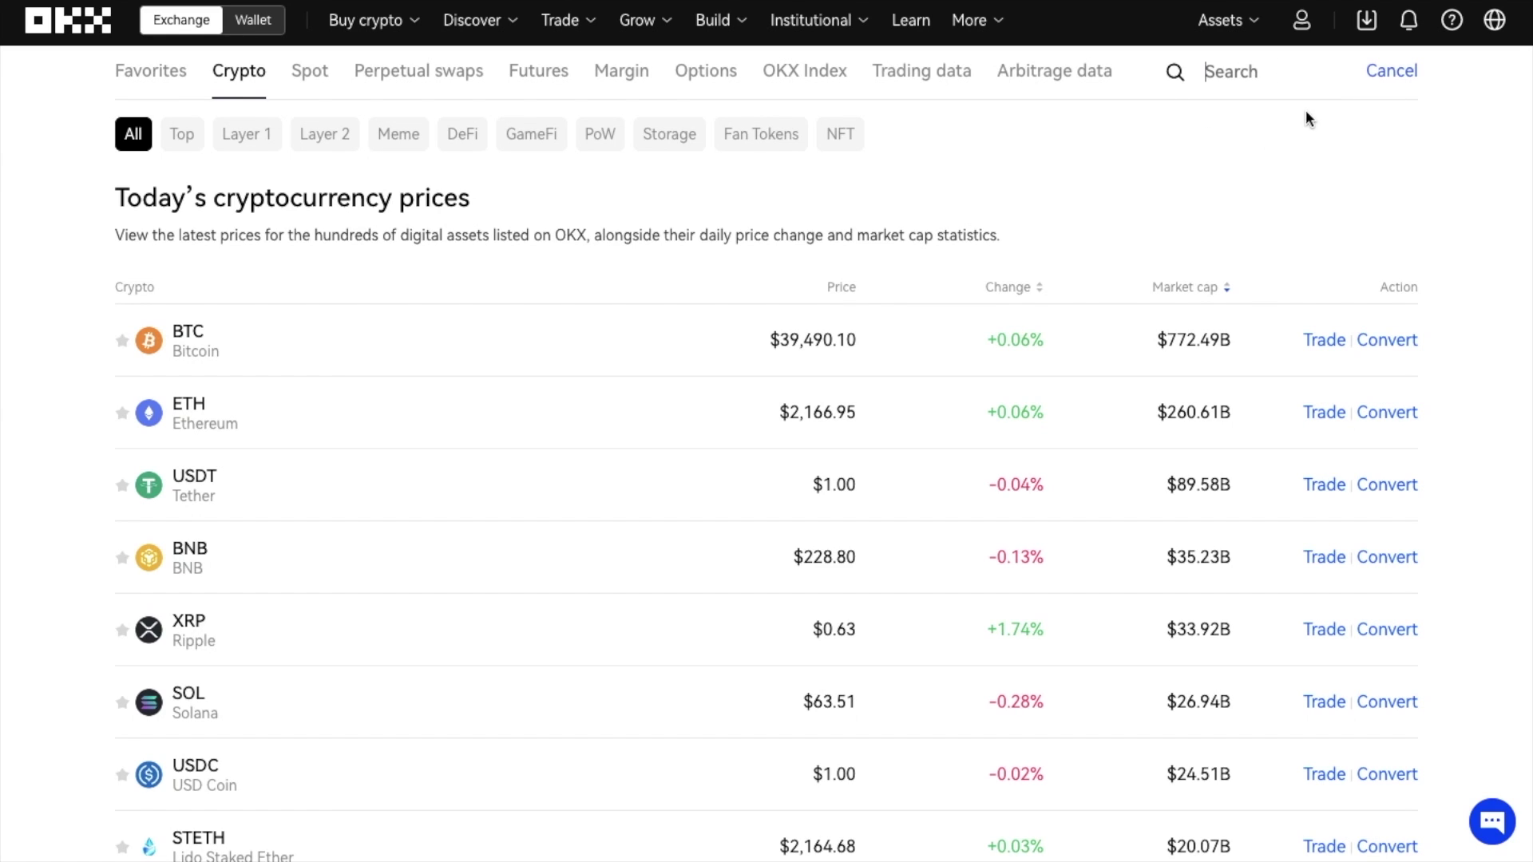
click(452, 150)
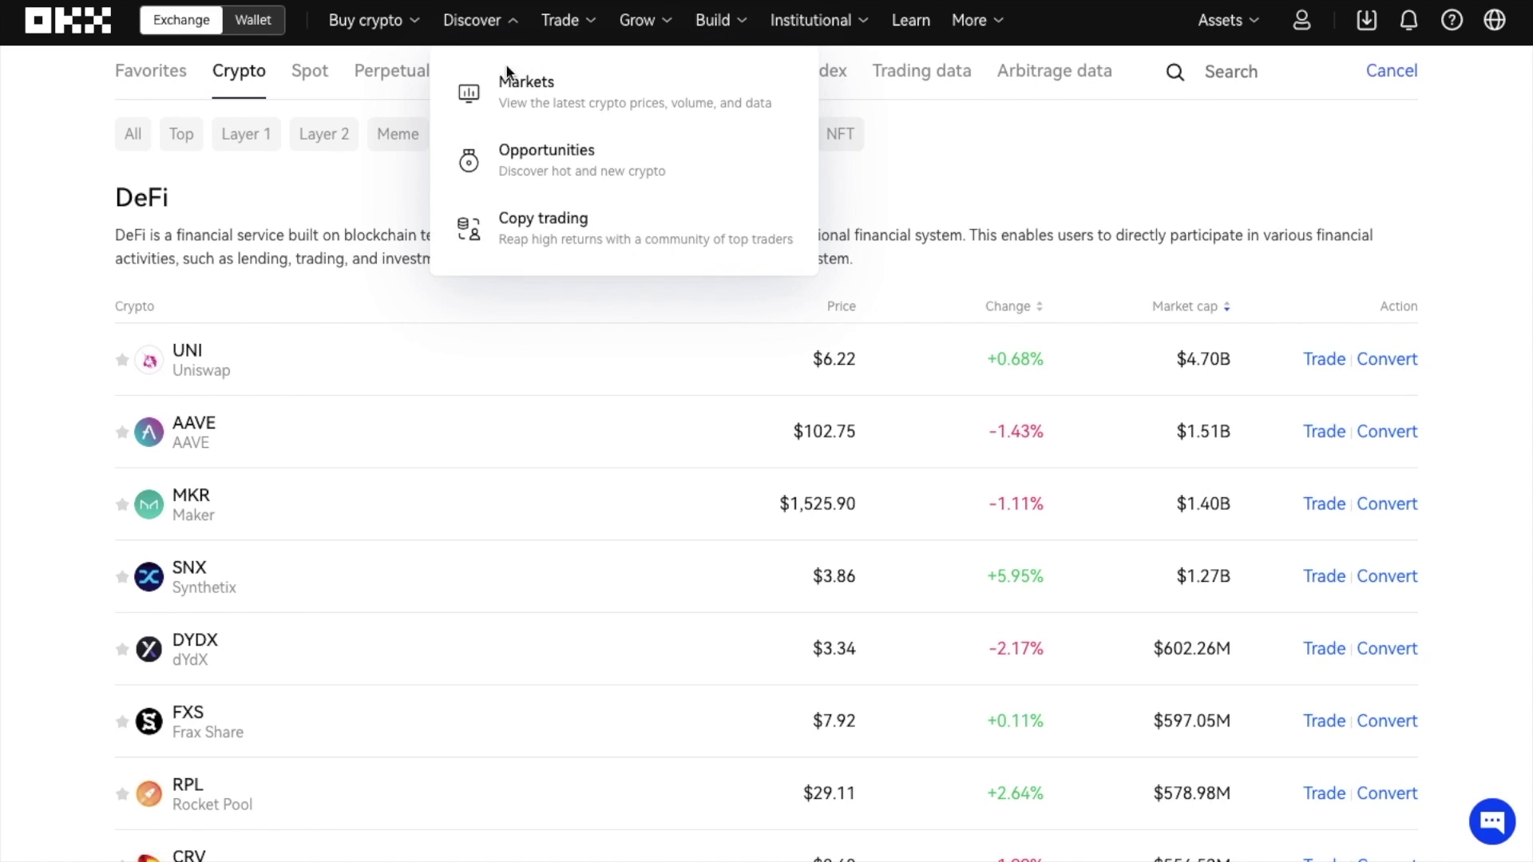
click(510, 171)
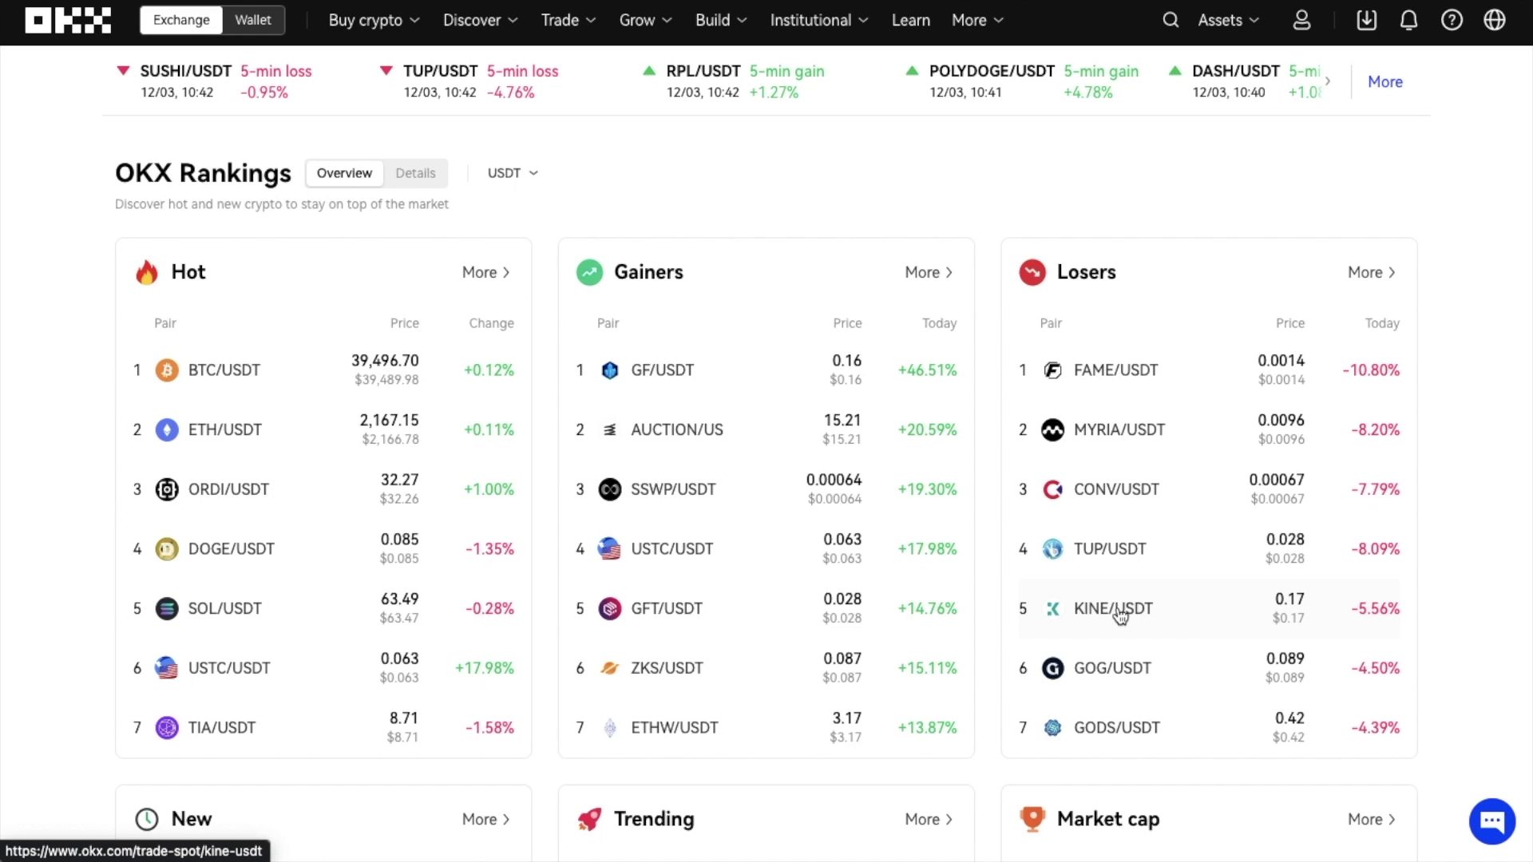
- Open Copy trading and scroll through the lead trader cards and their 90-day returns
mouse_move(475, 20)
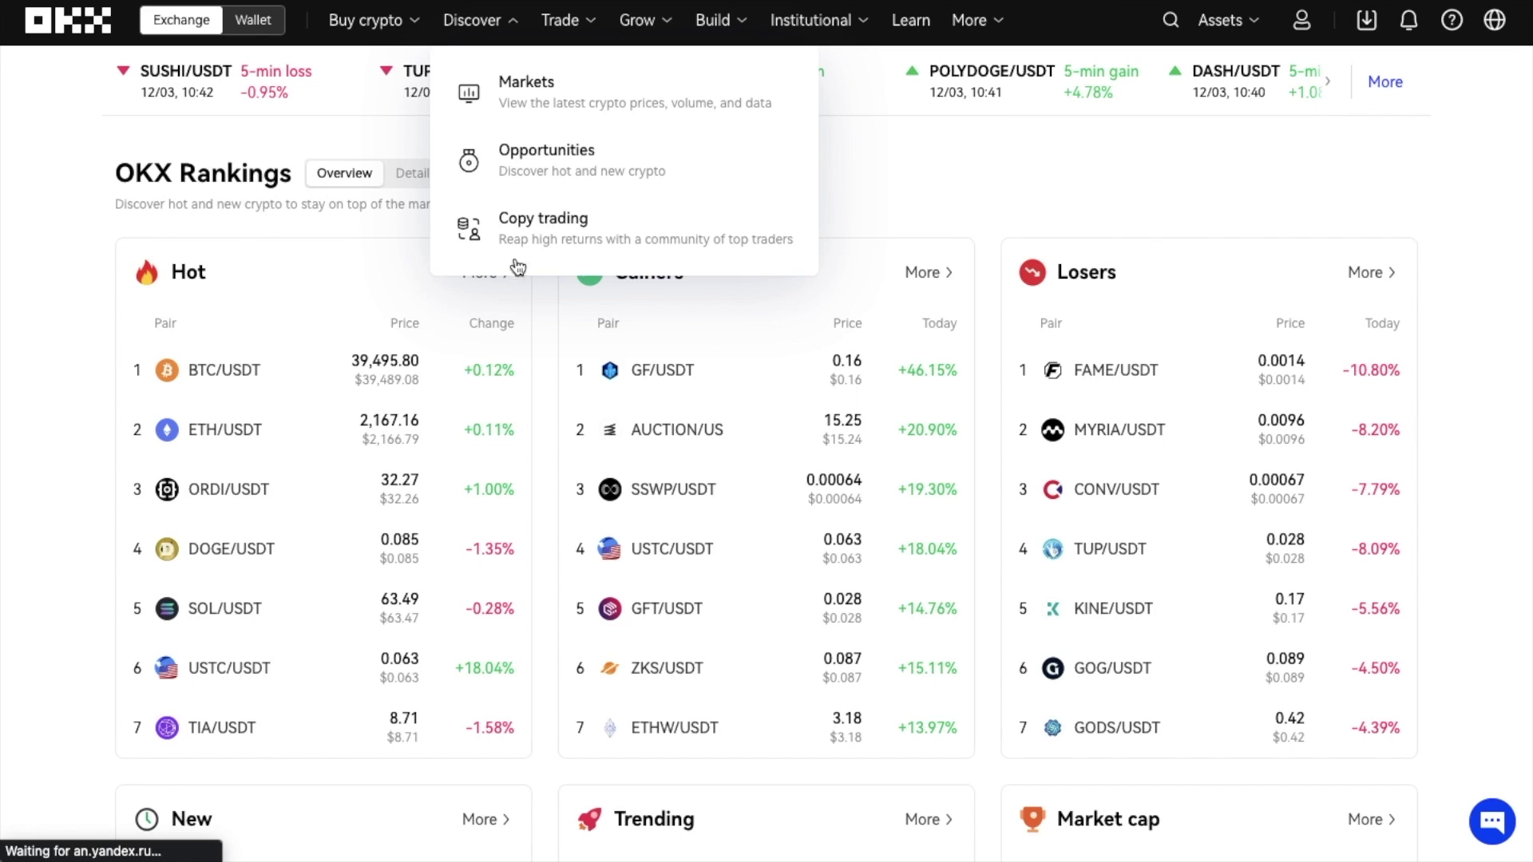
click(507, 244)
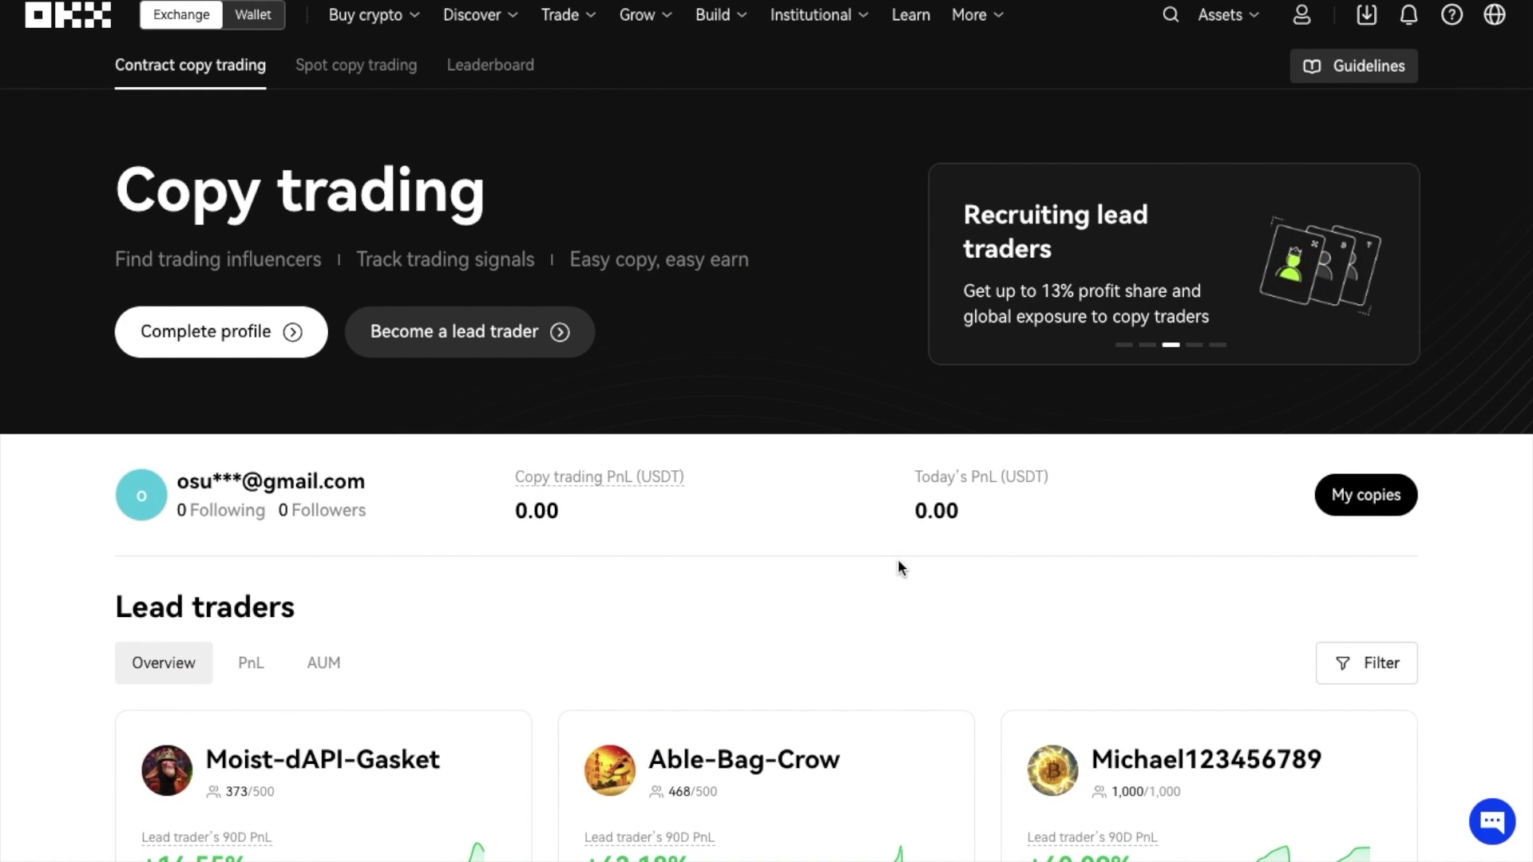
scroll(900, 569, down, 3)
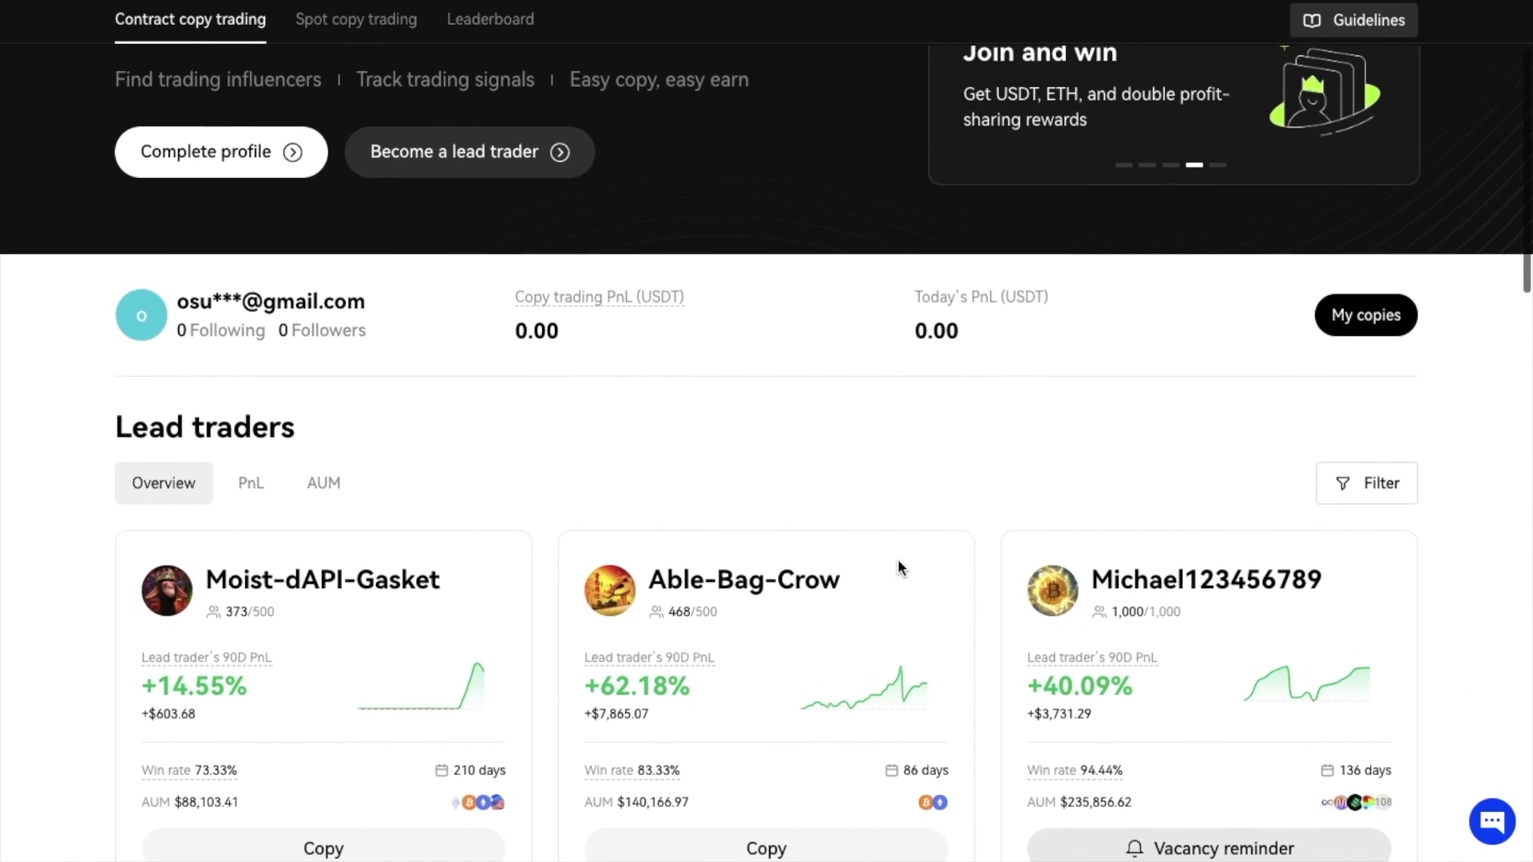
scroll(899, 565, down, 4)
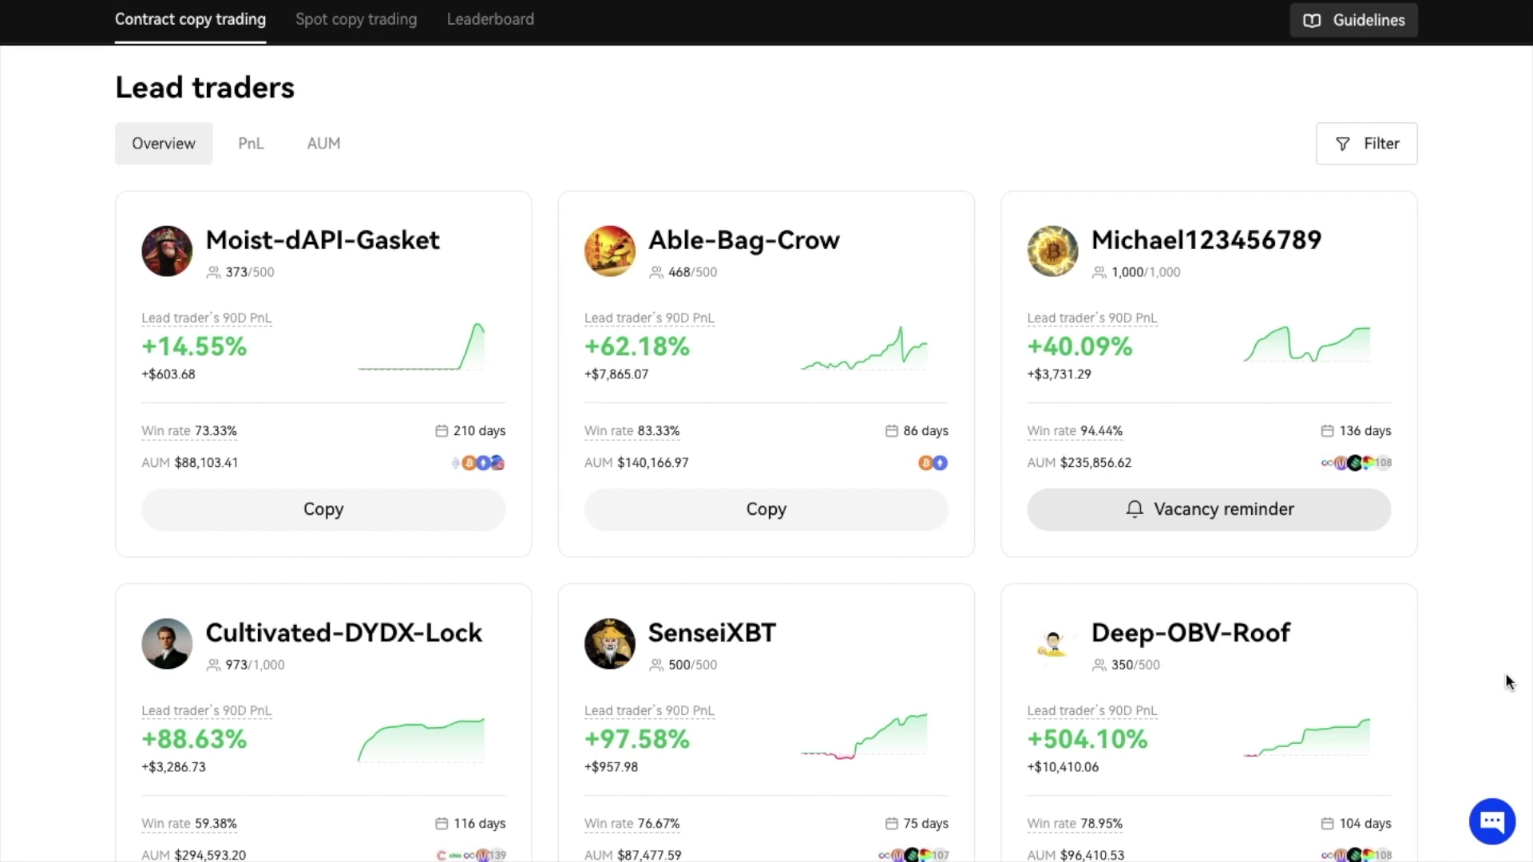
scroll(1509, 681, up, 7)
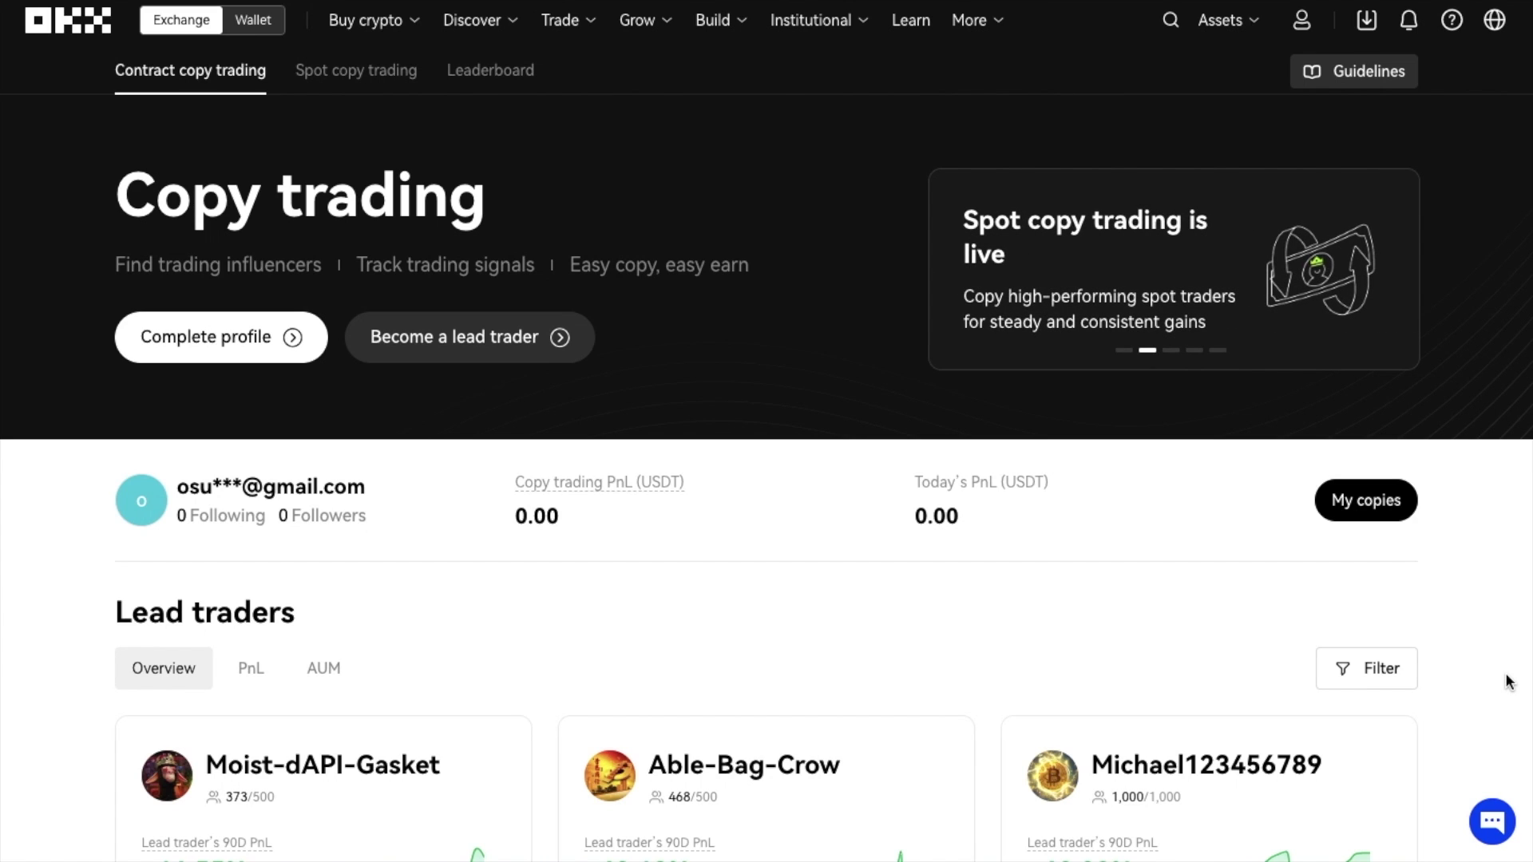
mouse_move(578, 16)
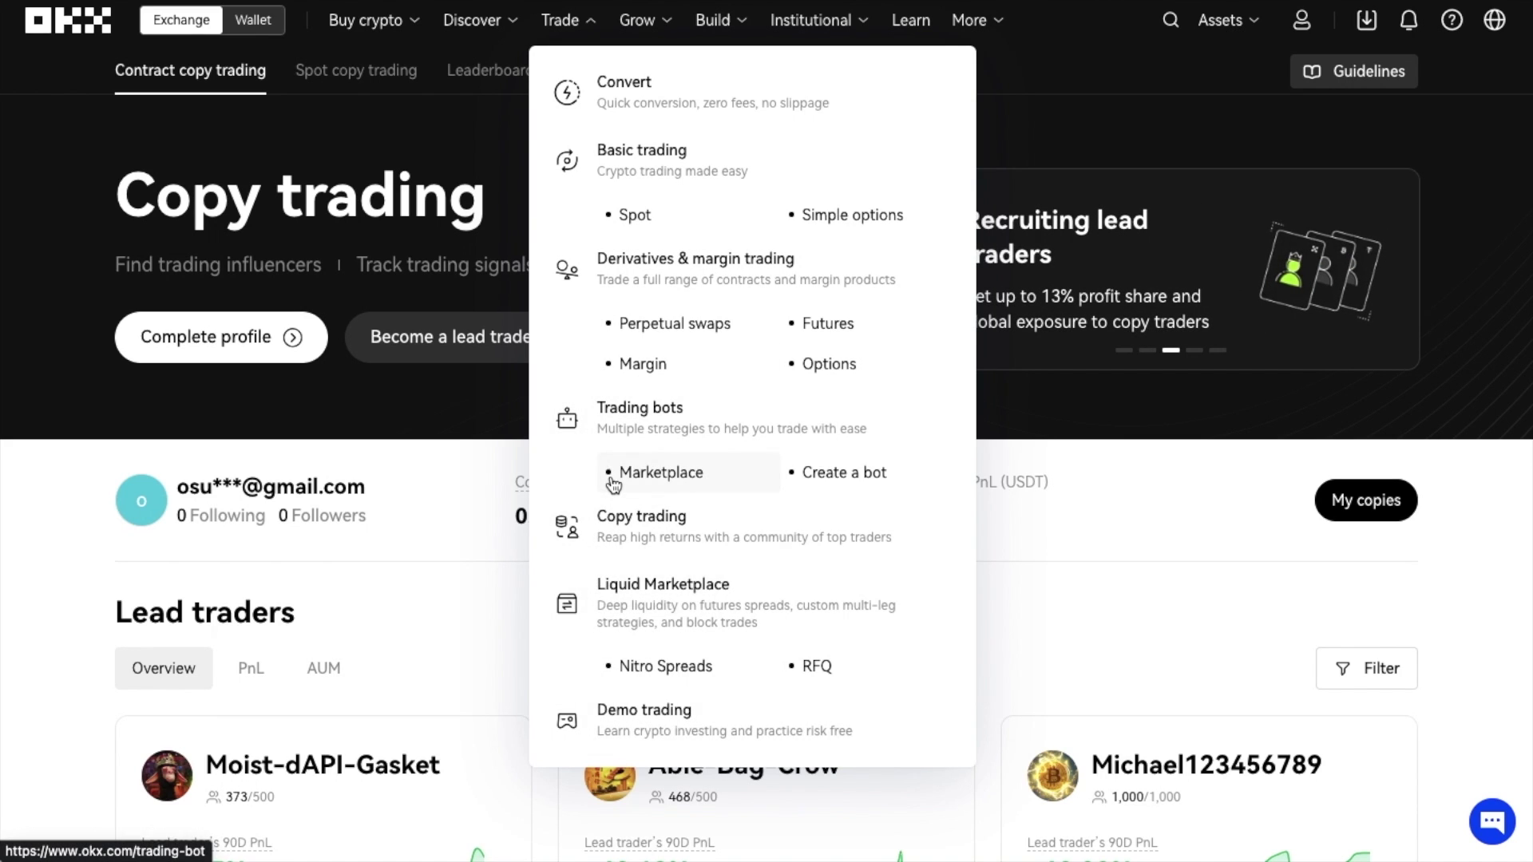
- On Convert, set the From amount to 0.045 ETH and preview the conversion to USDT
click(608, 108)
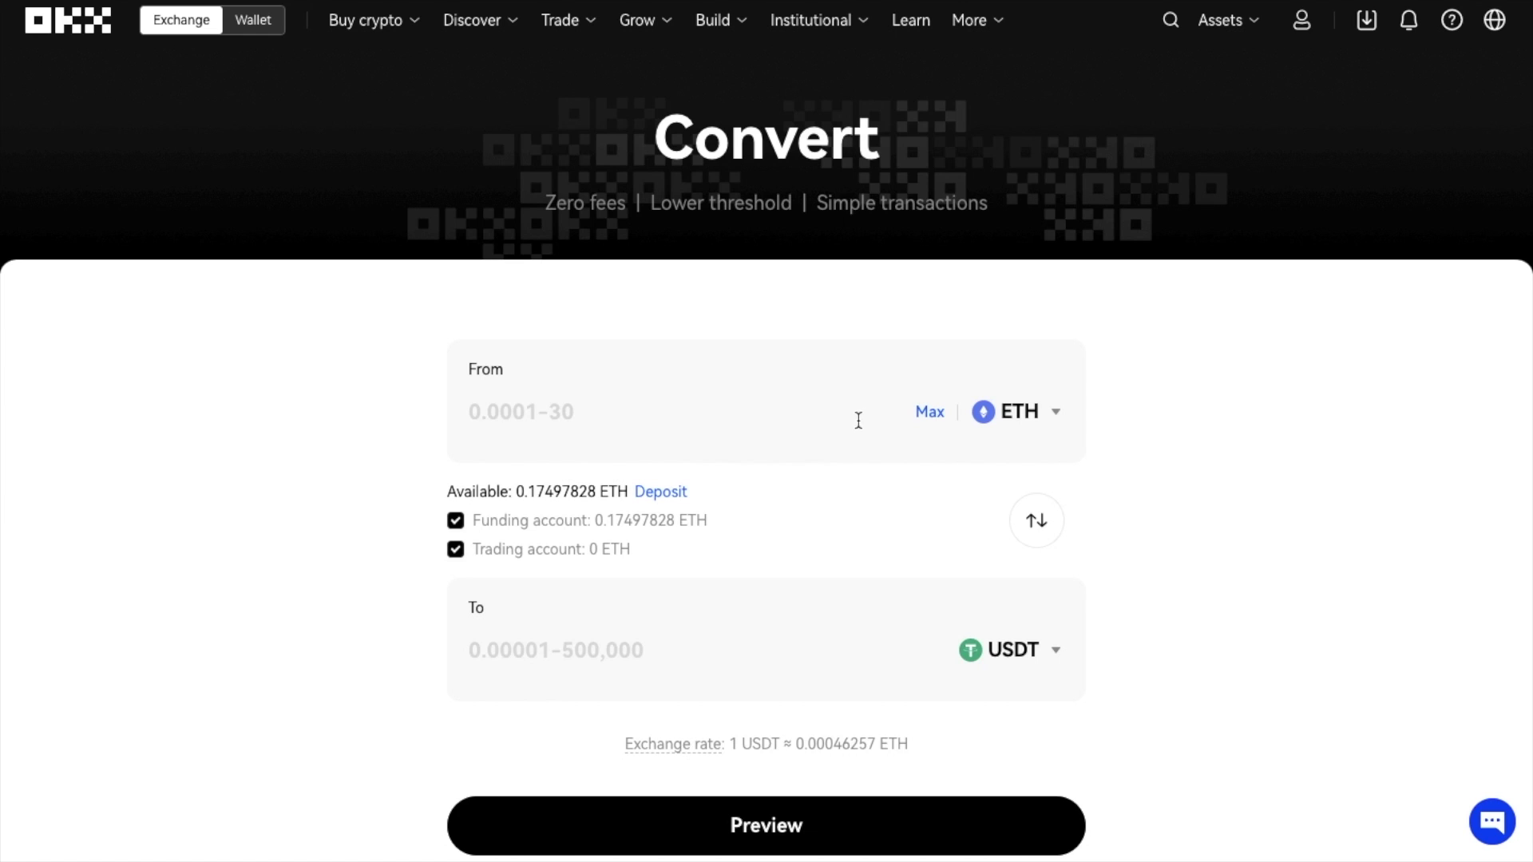
click(939, 416)
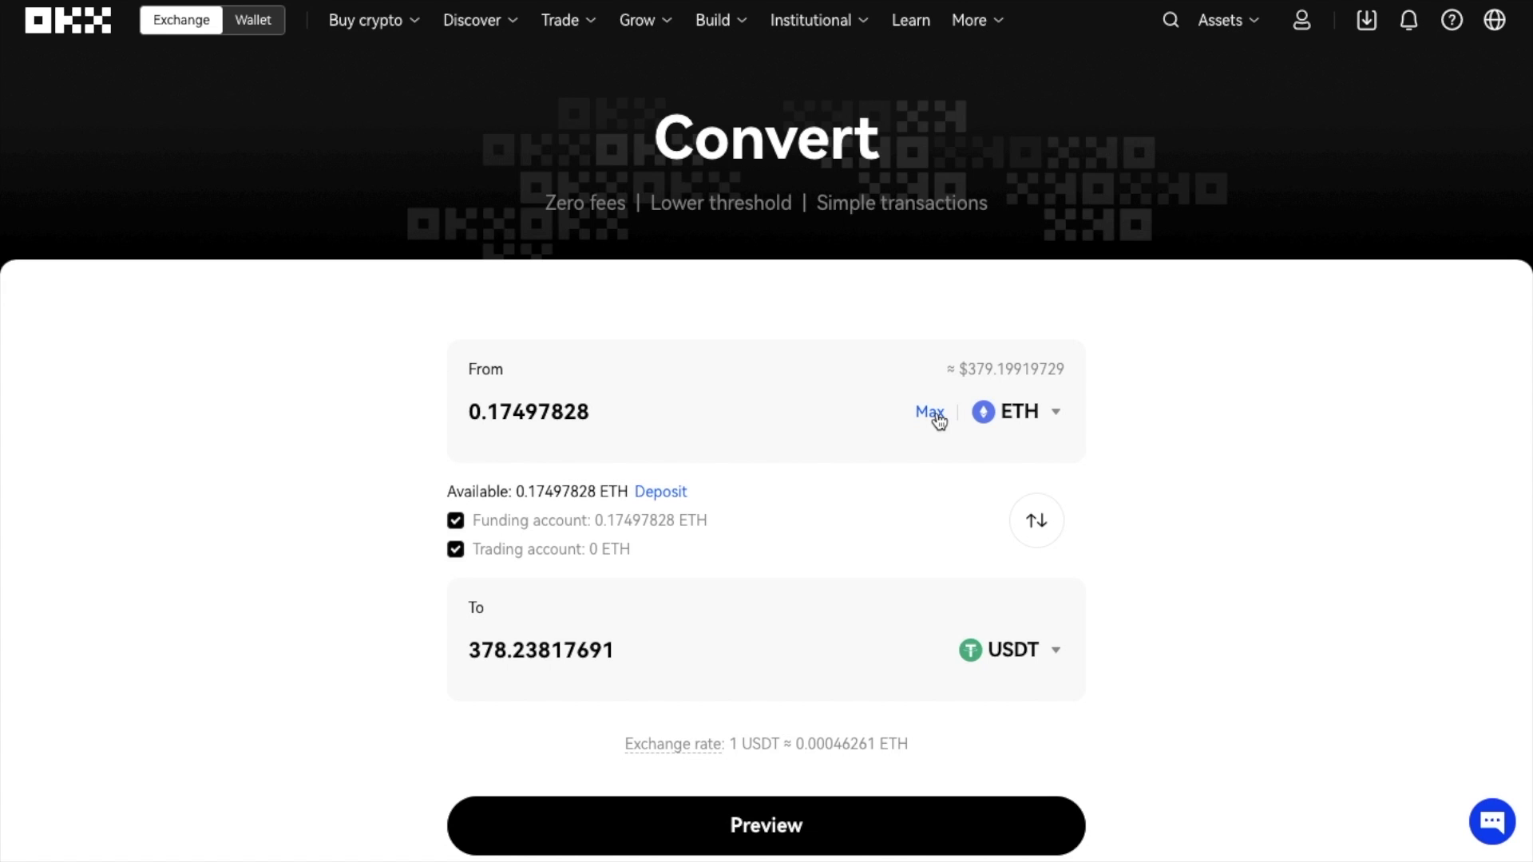
click(636, 405)
key(BackSpace)
key(BackSpace)
key(BackSpace)
key(BackSpace)
key(BackSpace)
key(BackSpace)
key(BackSpace)
key(BackSpace)
text(045)
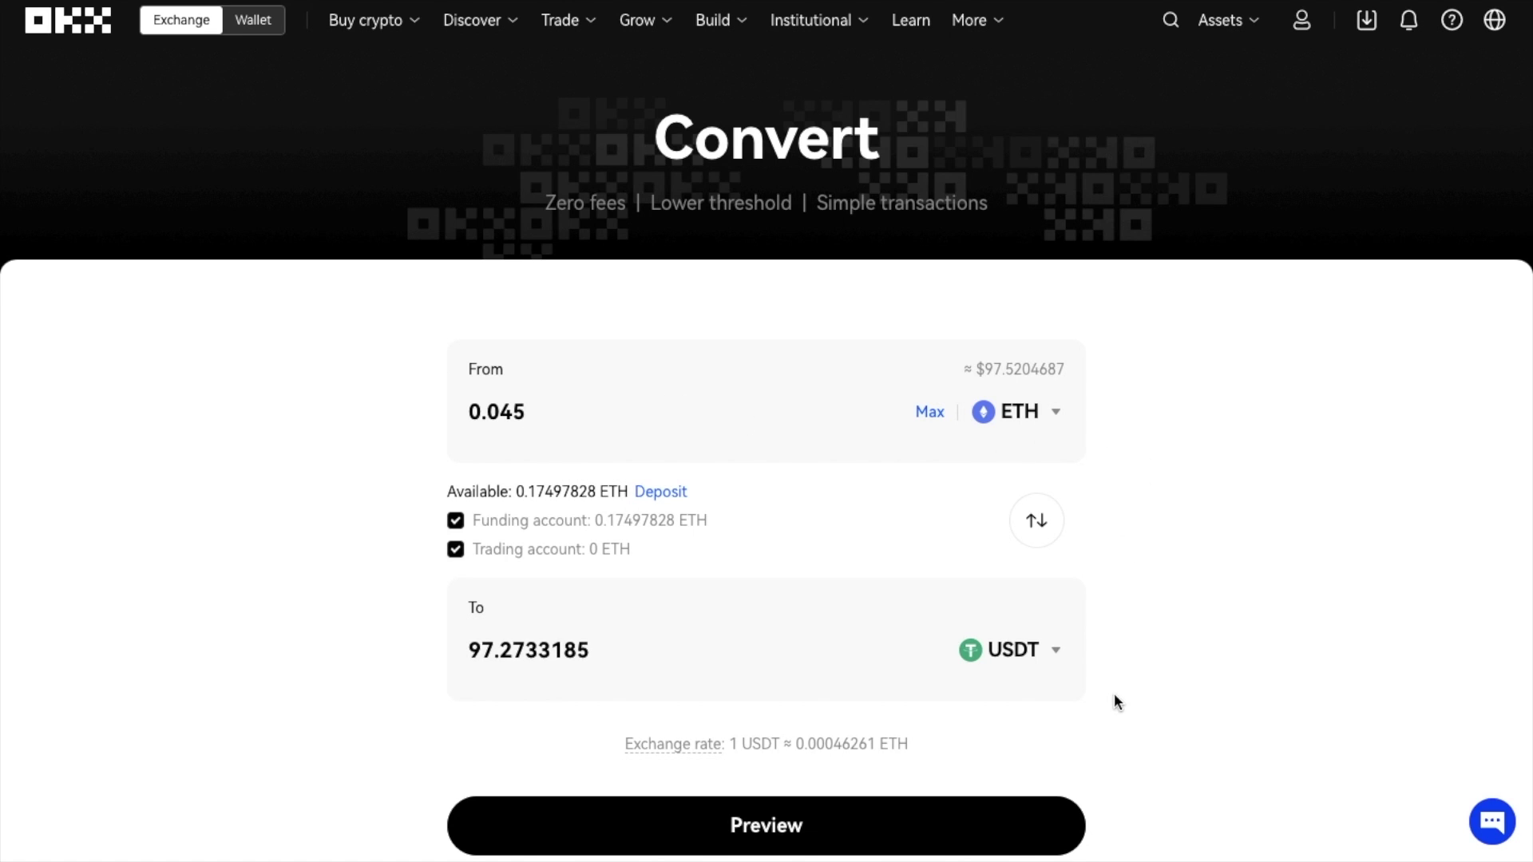
scroll(703, 683, down, 1)
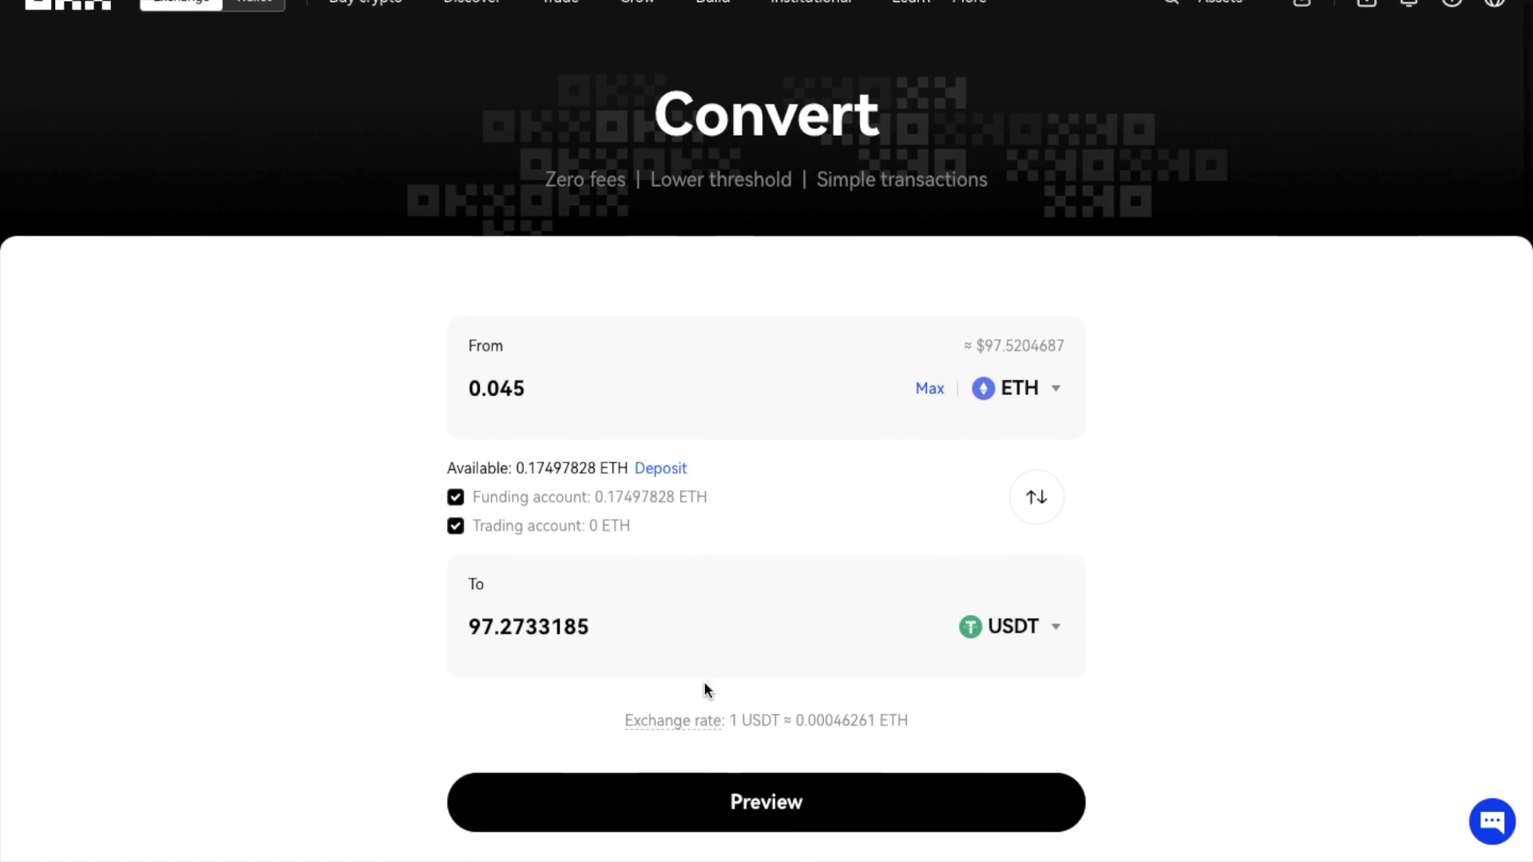
click(693, 800)
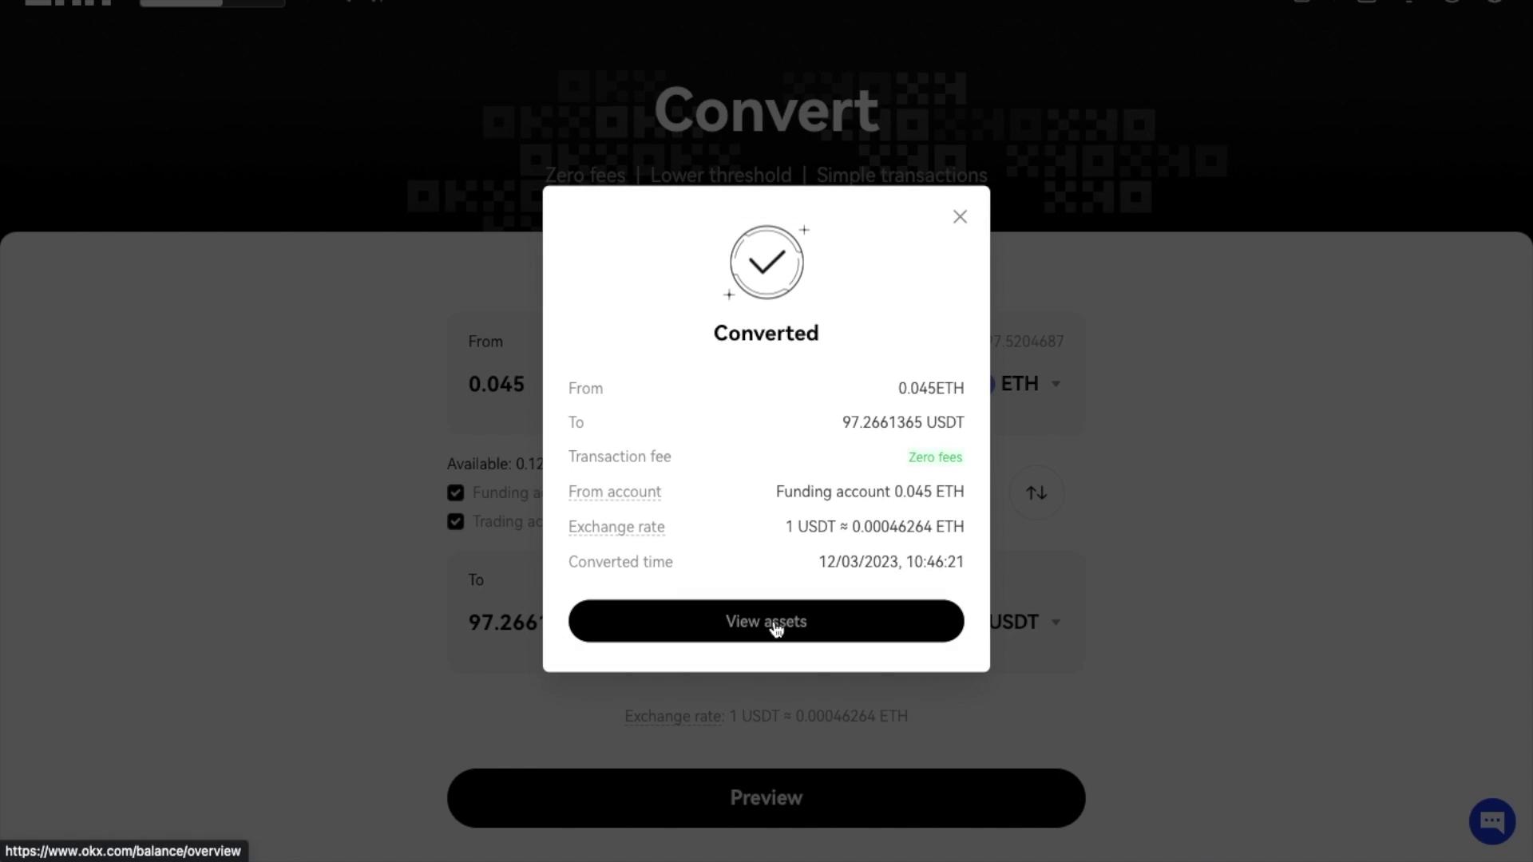
- Go to View assets and check the 97.2661 USDT conversion under Recent transactions
click(776, 630)
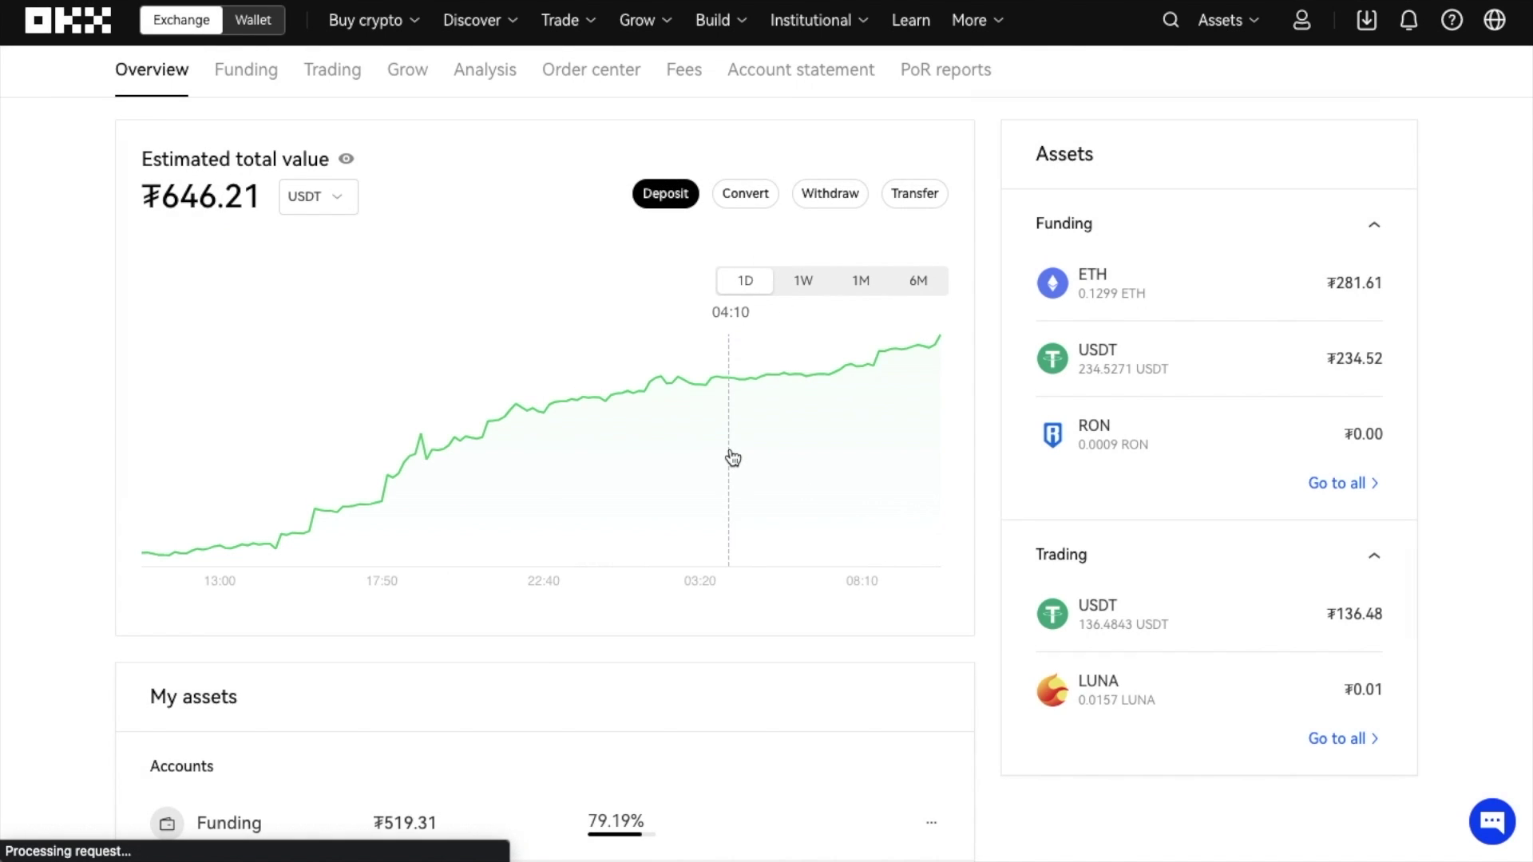
scroll(732, 457, down, 4)
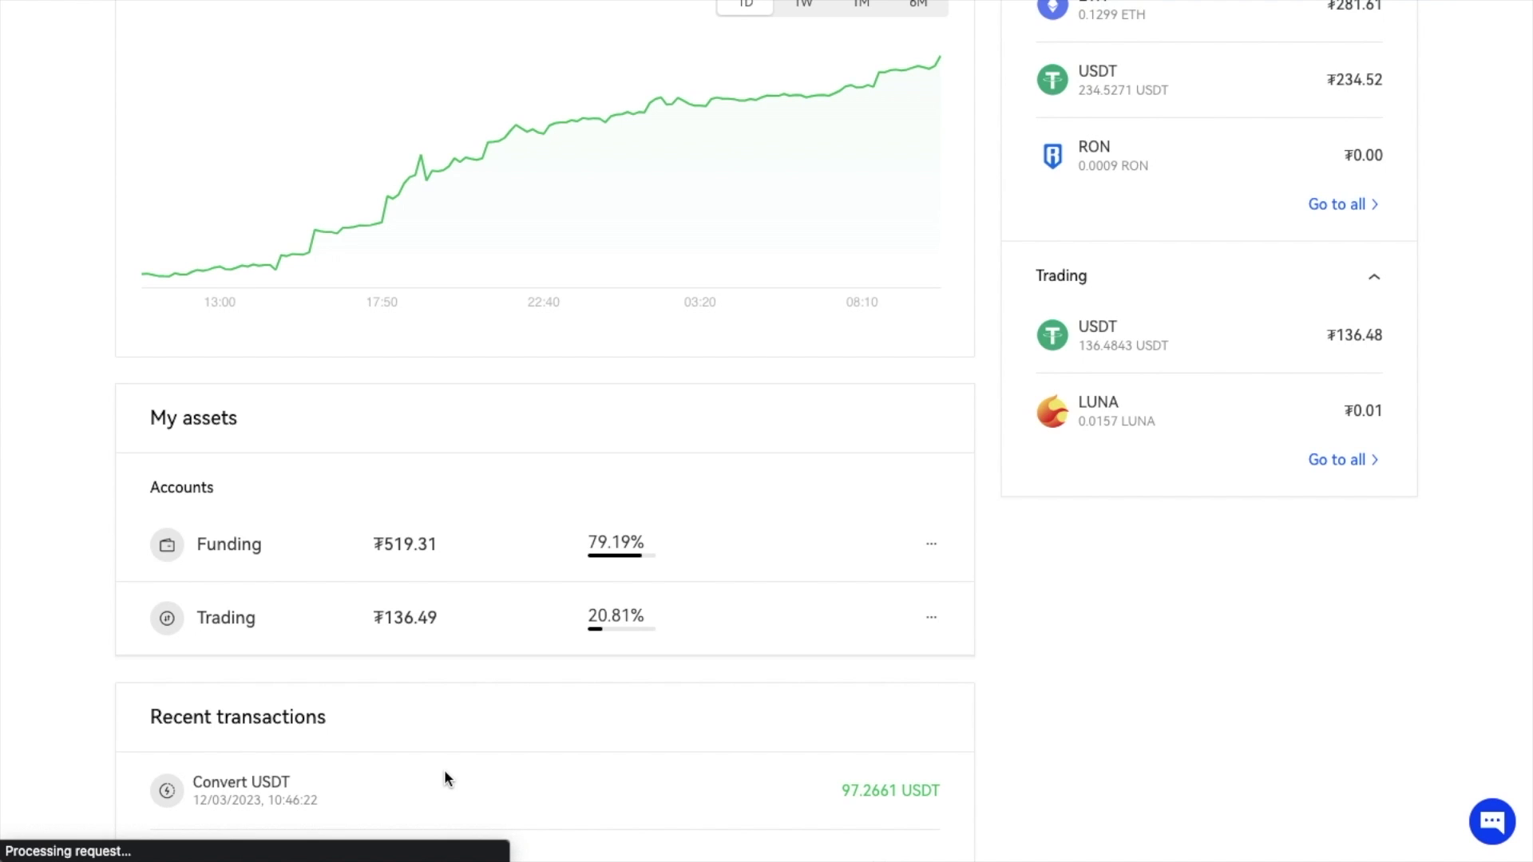
scroll(444, 770, up, 4)
- Open Spot trading and switch the trading pair to BTC/USDT
mouse_move(573, 34)
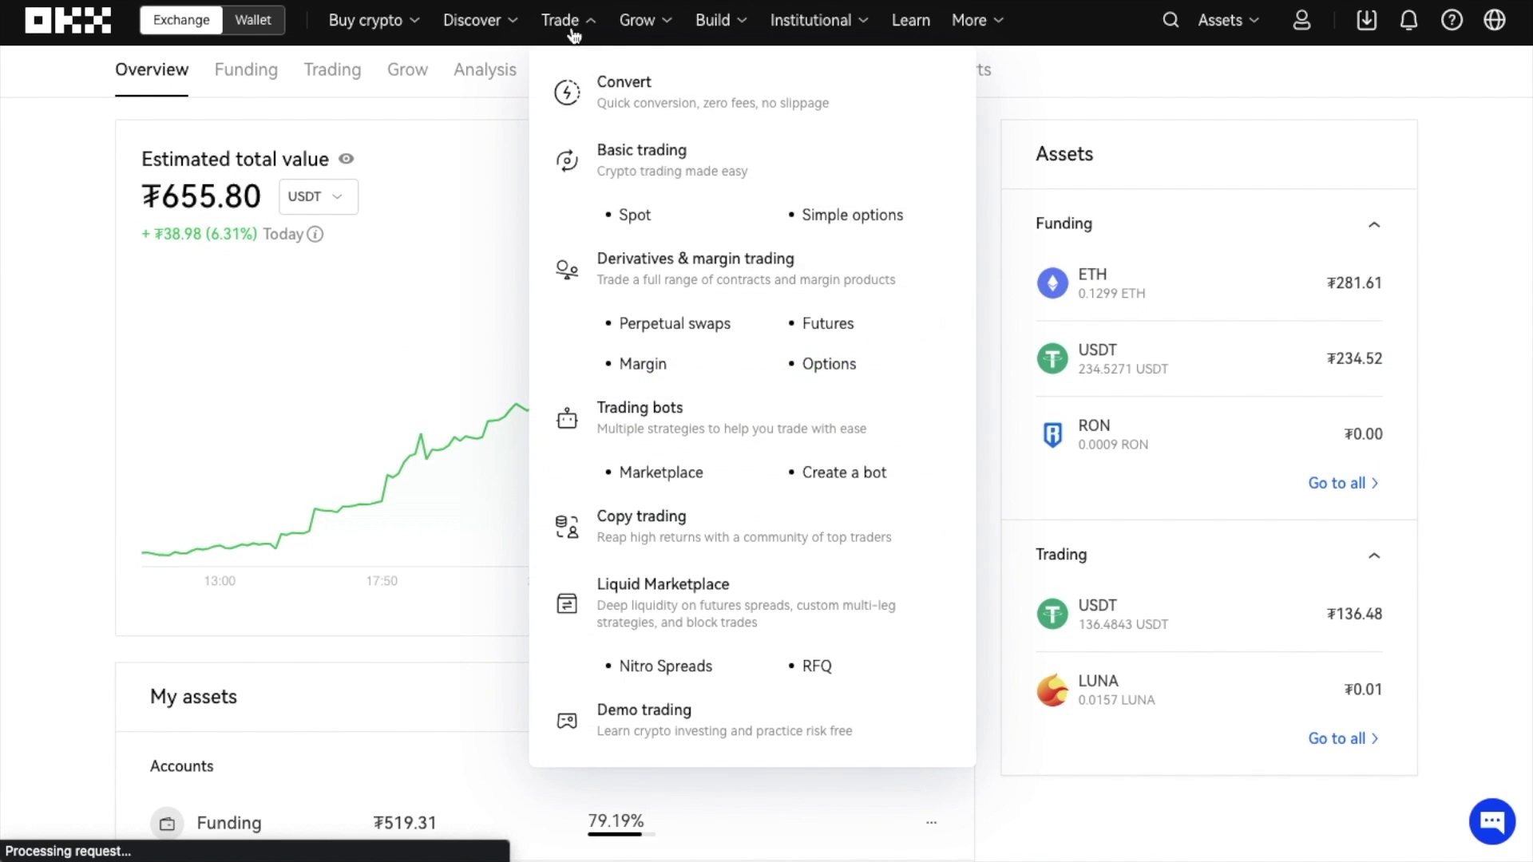
click(580, 166)
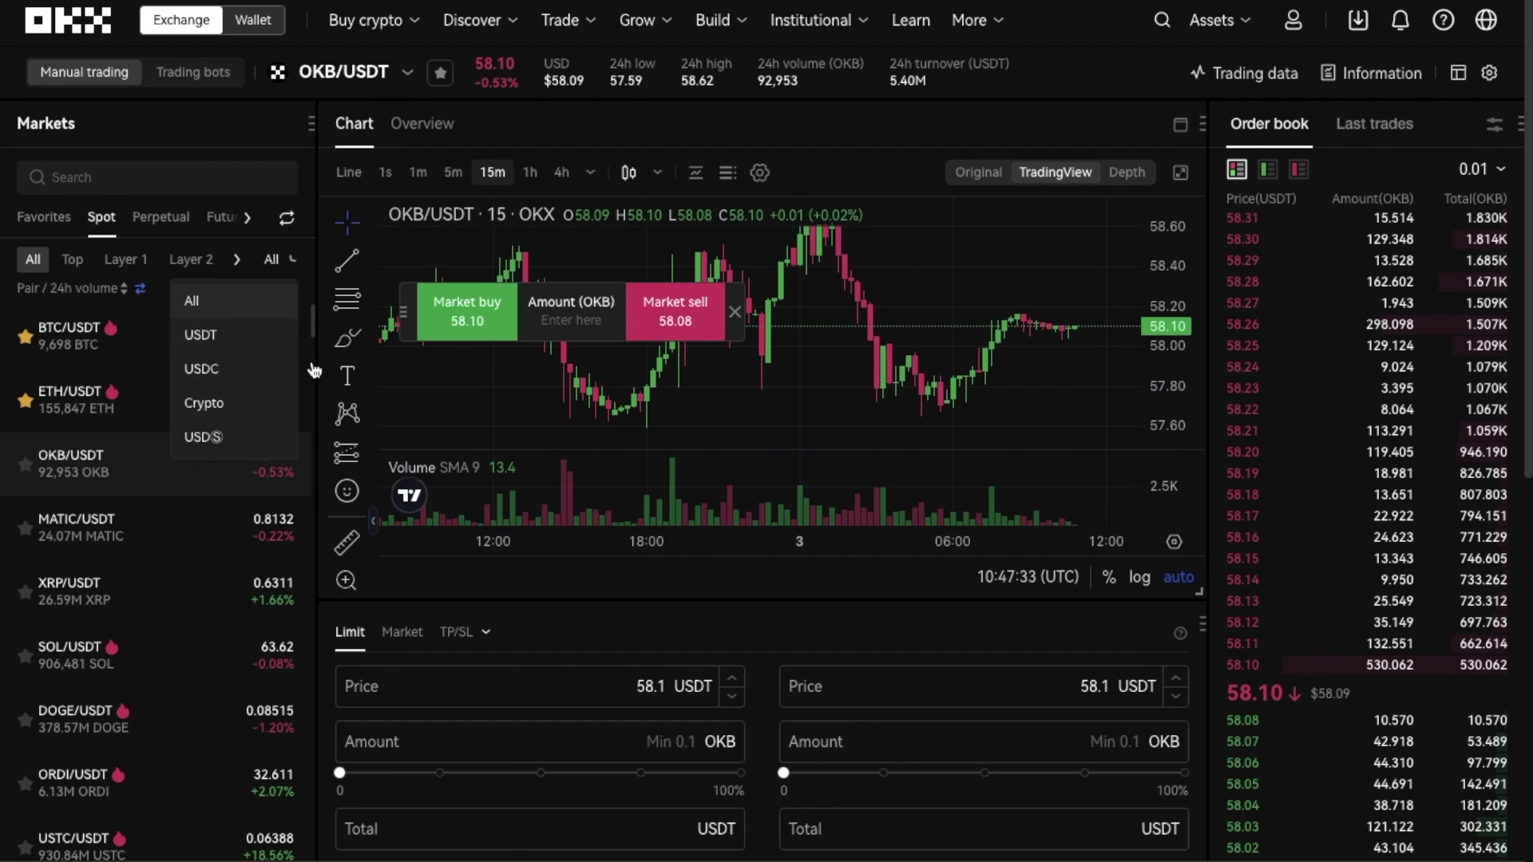
click(409, 83)
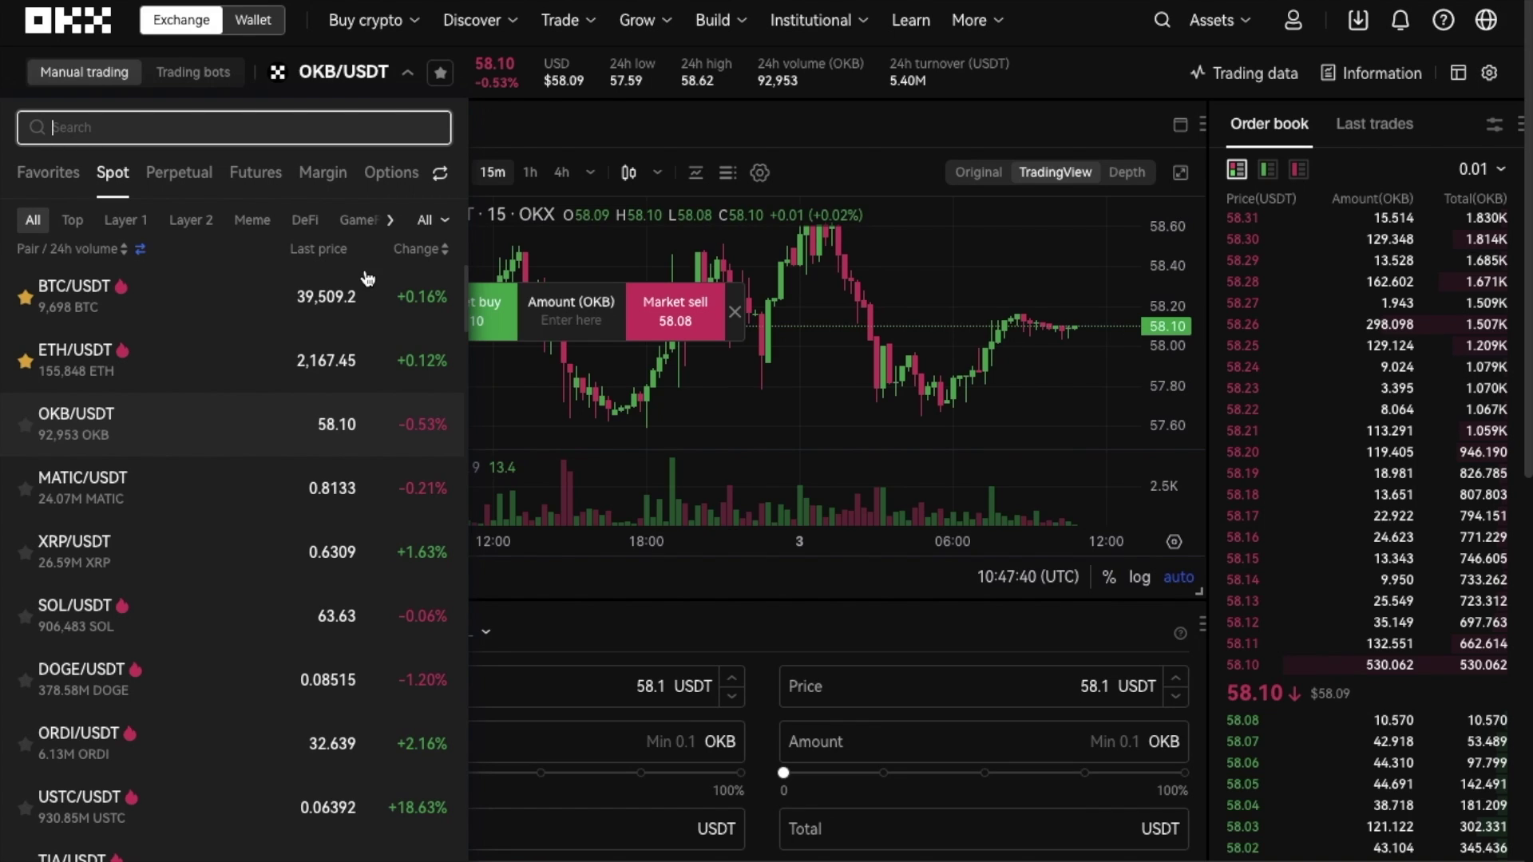
click(226, 319)
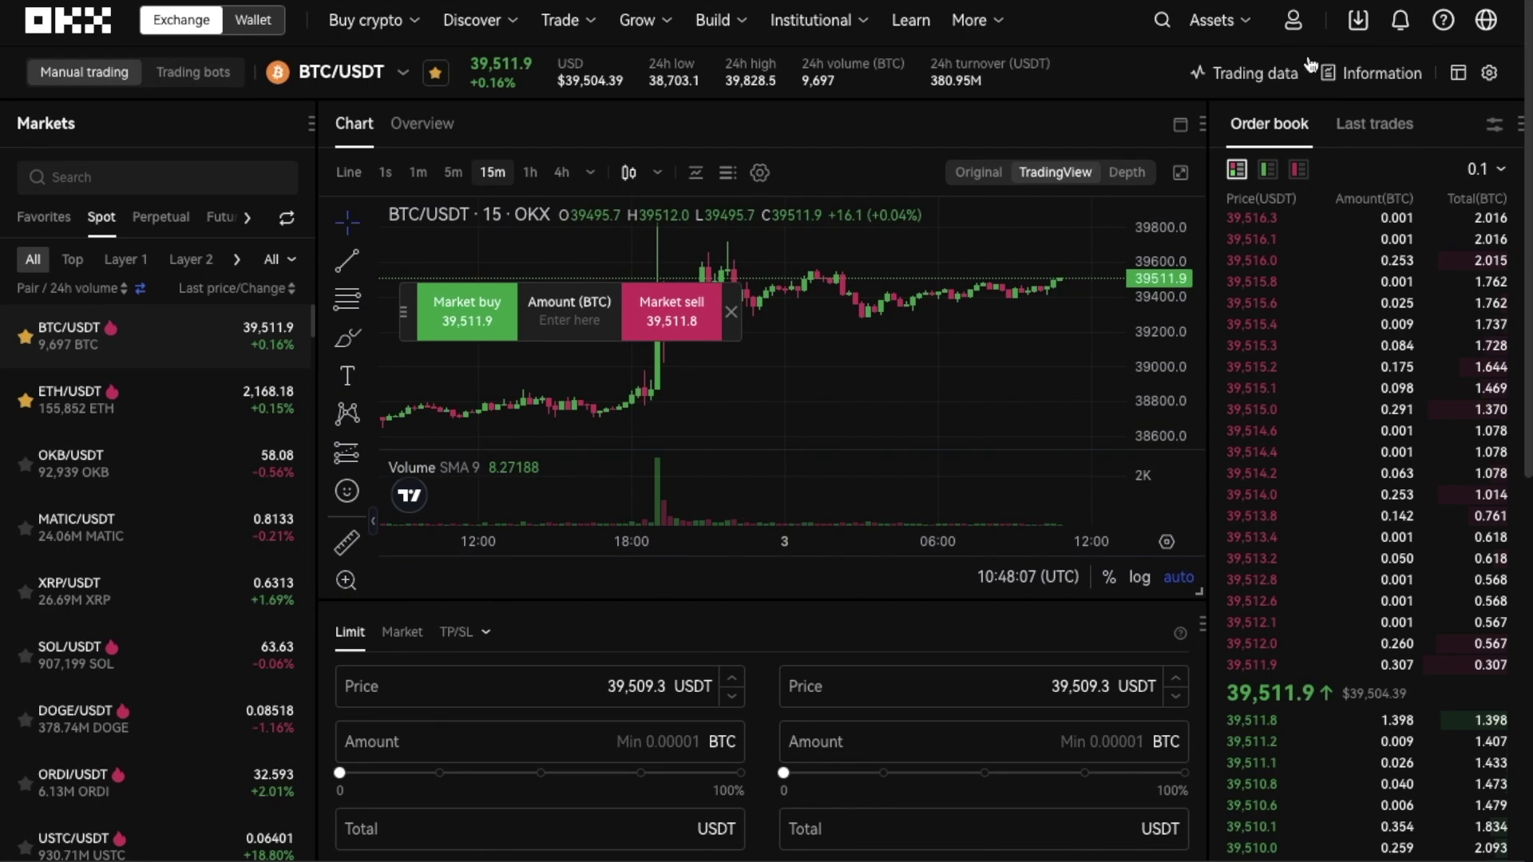
- Switch the BTC/USDT chart to 5m candles and scroll down to the limit order form
mouse_move(1348, 251)
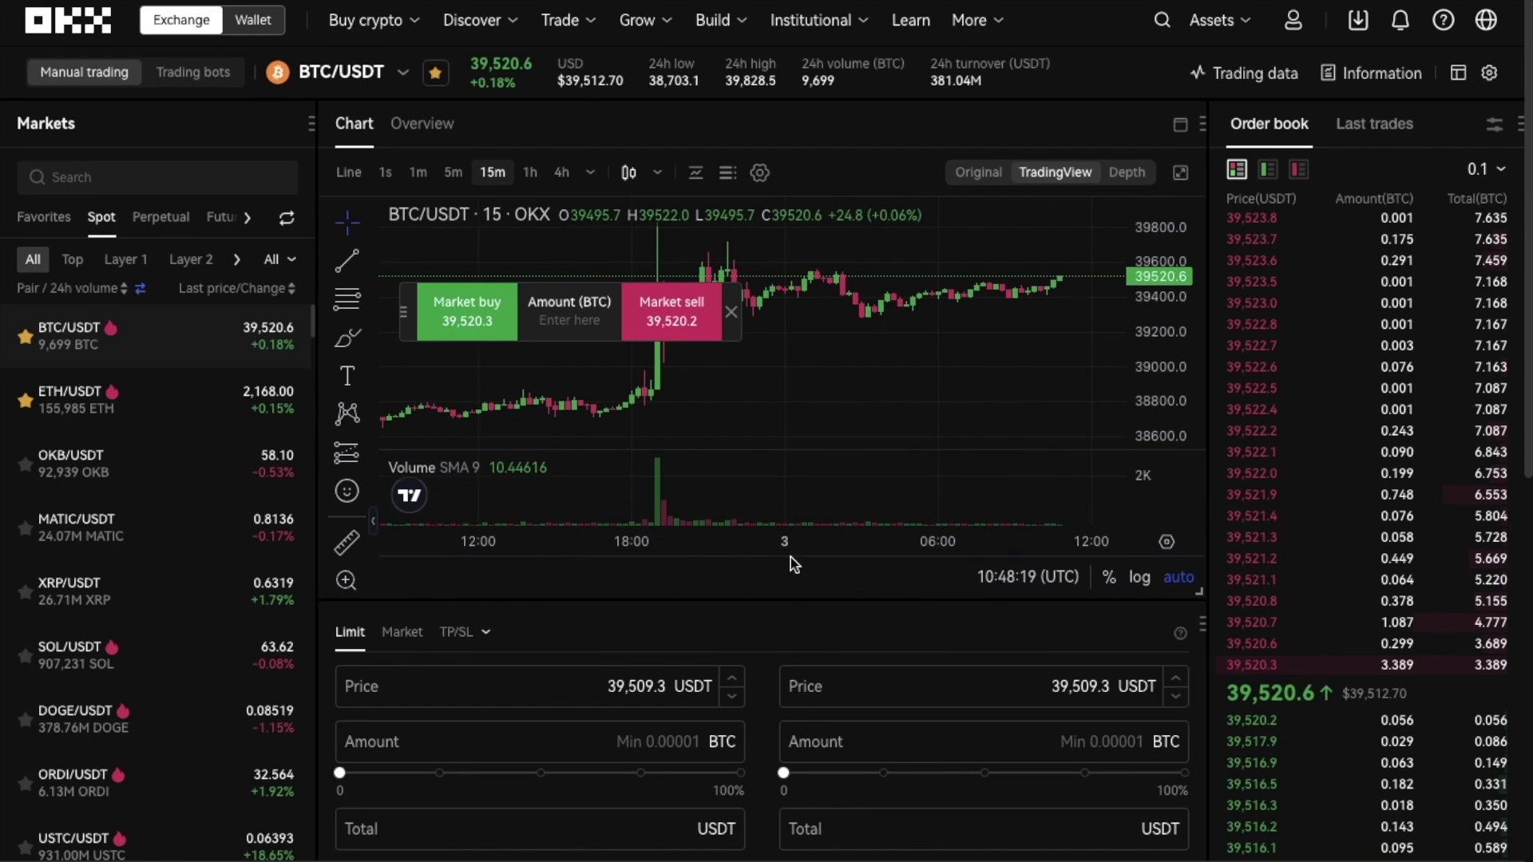
click(459, 174)
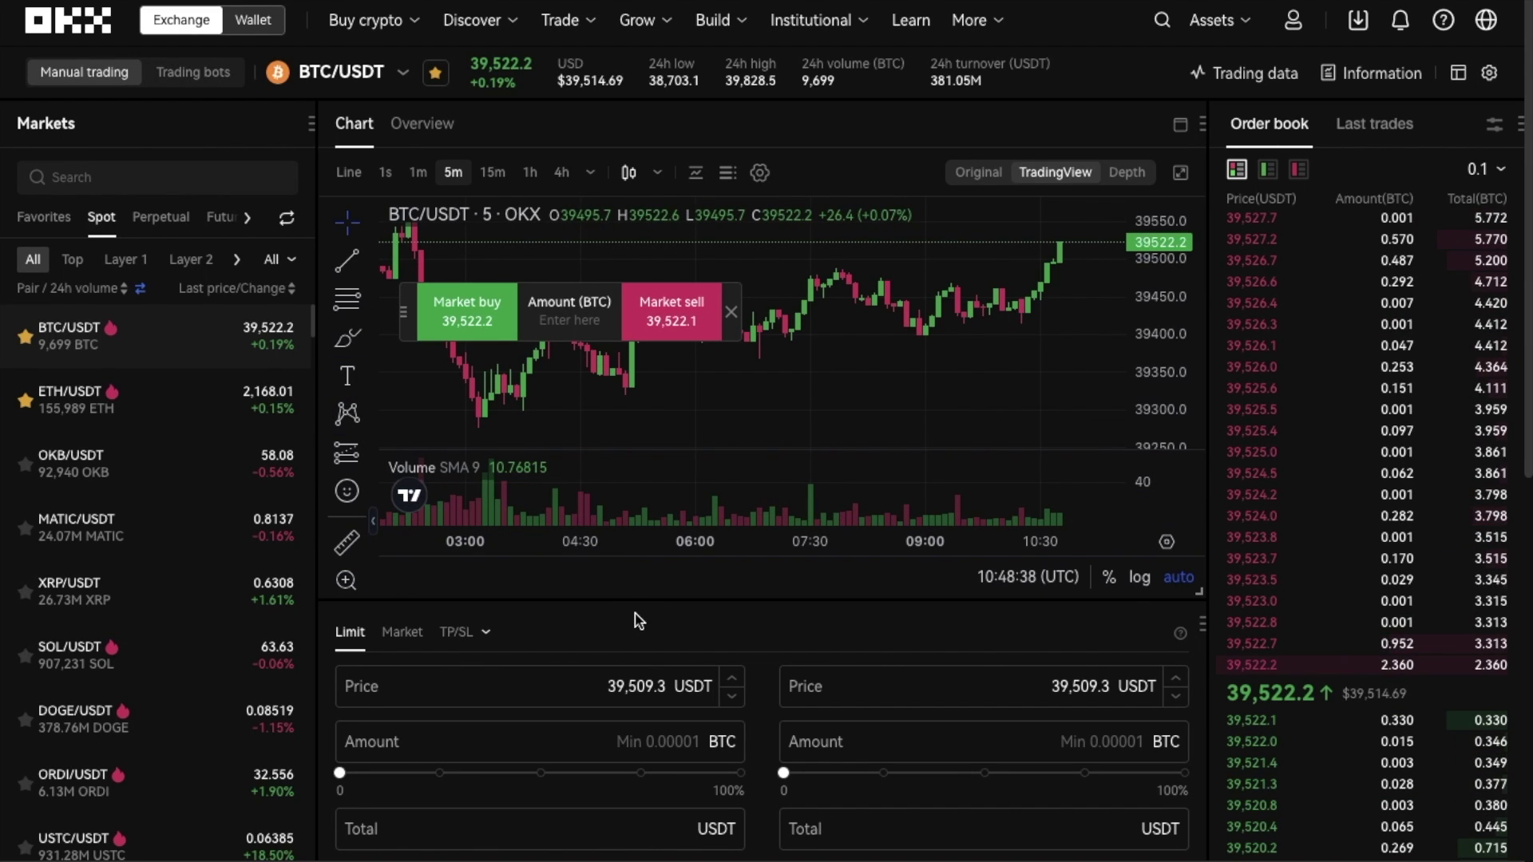
scroll(637, 619, down, 2)
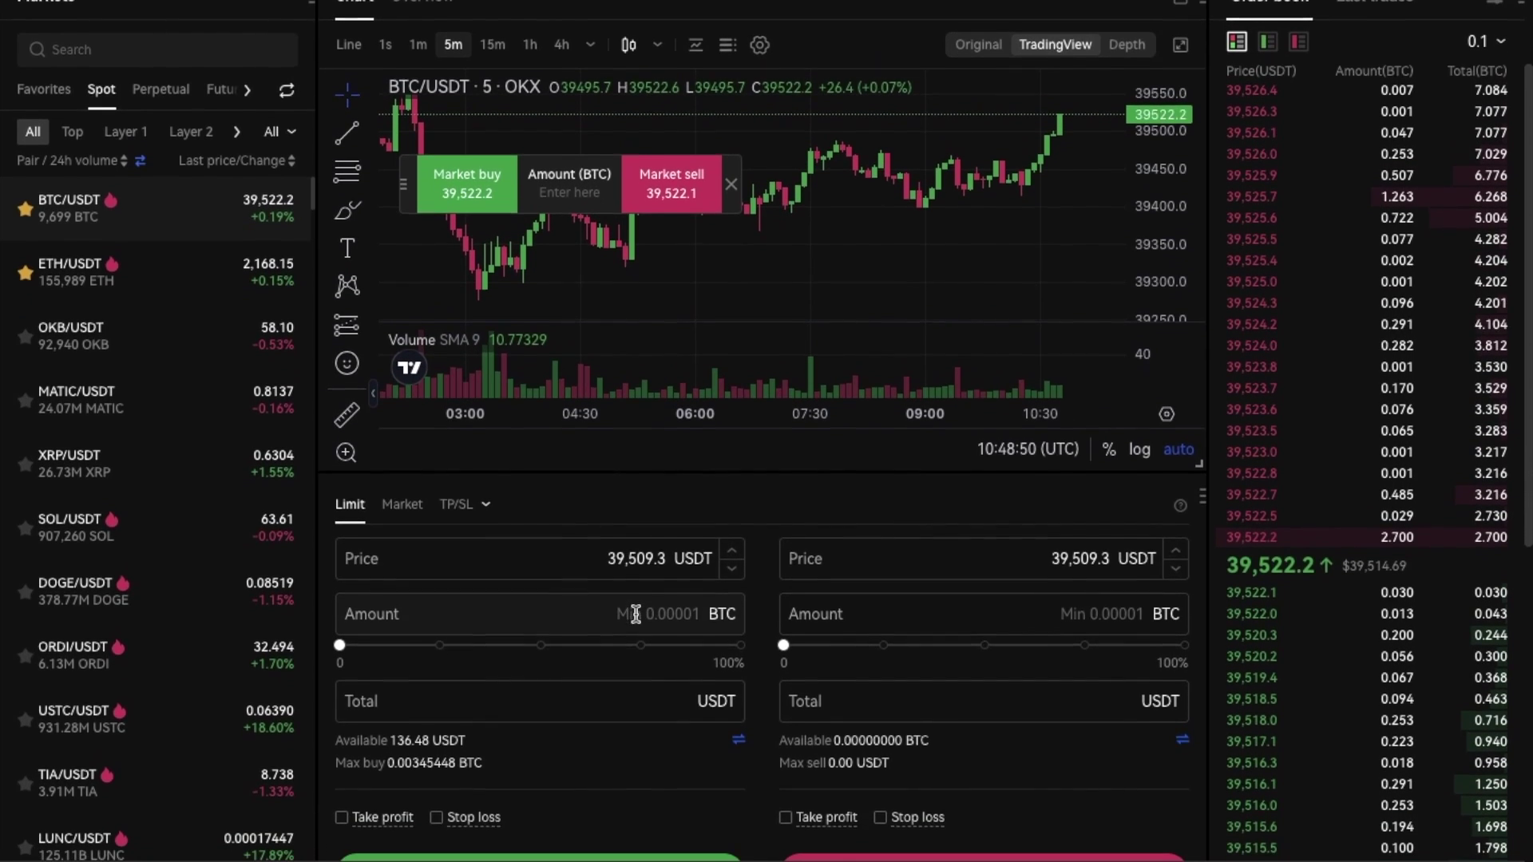
scroll(636, 614, down, 2)
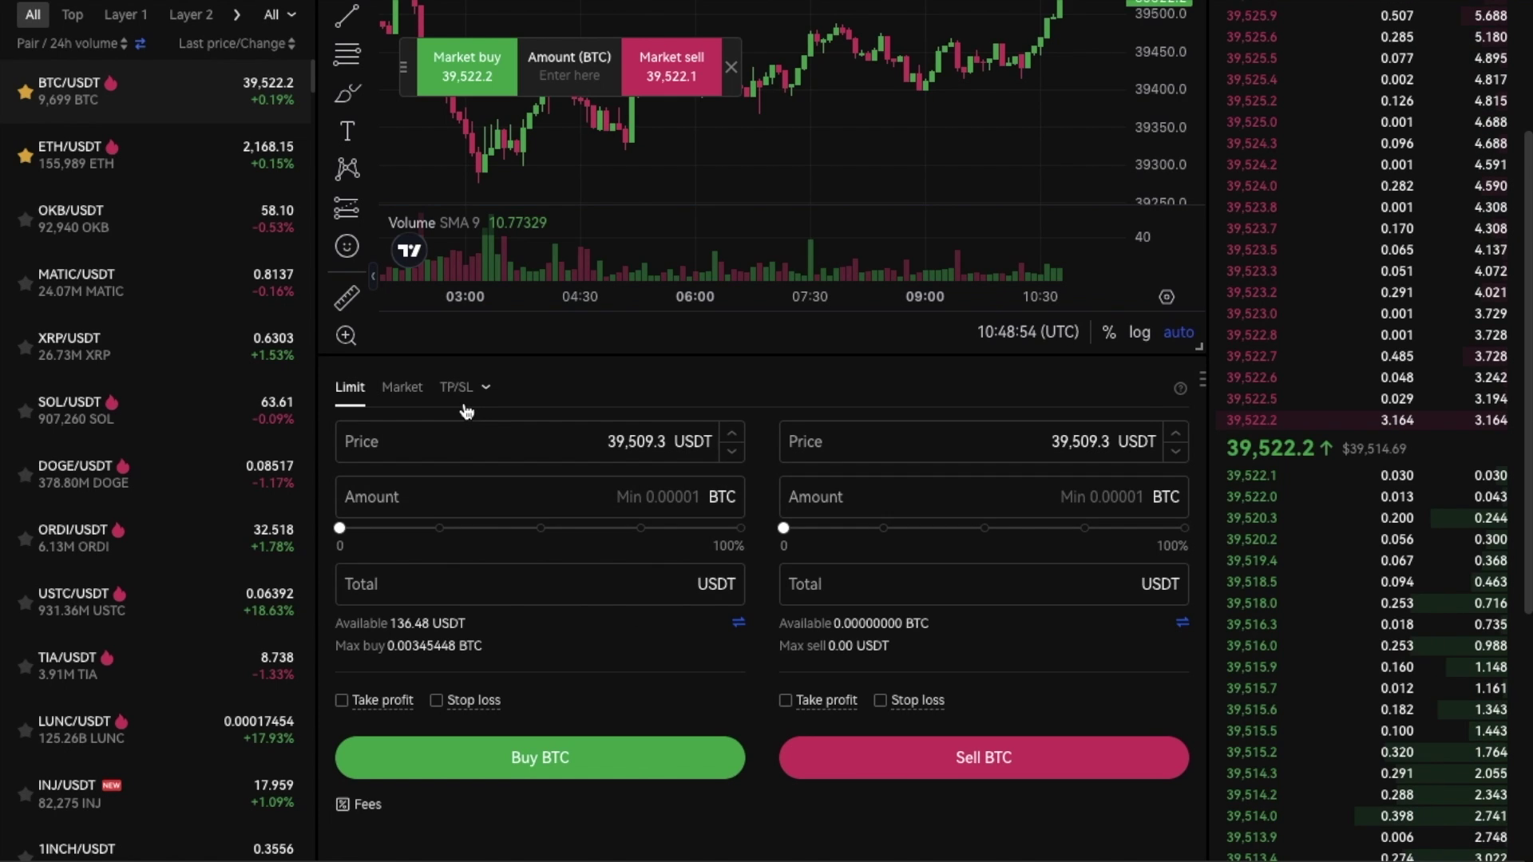
- Set up a BTC market buy with a 100 USDT total and submit it for confirmation
click(404, 390)
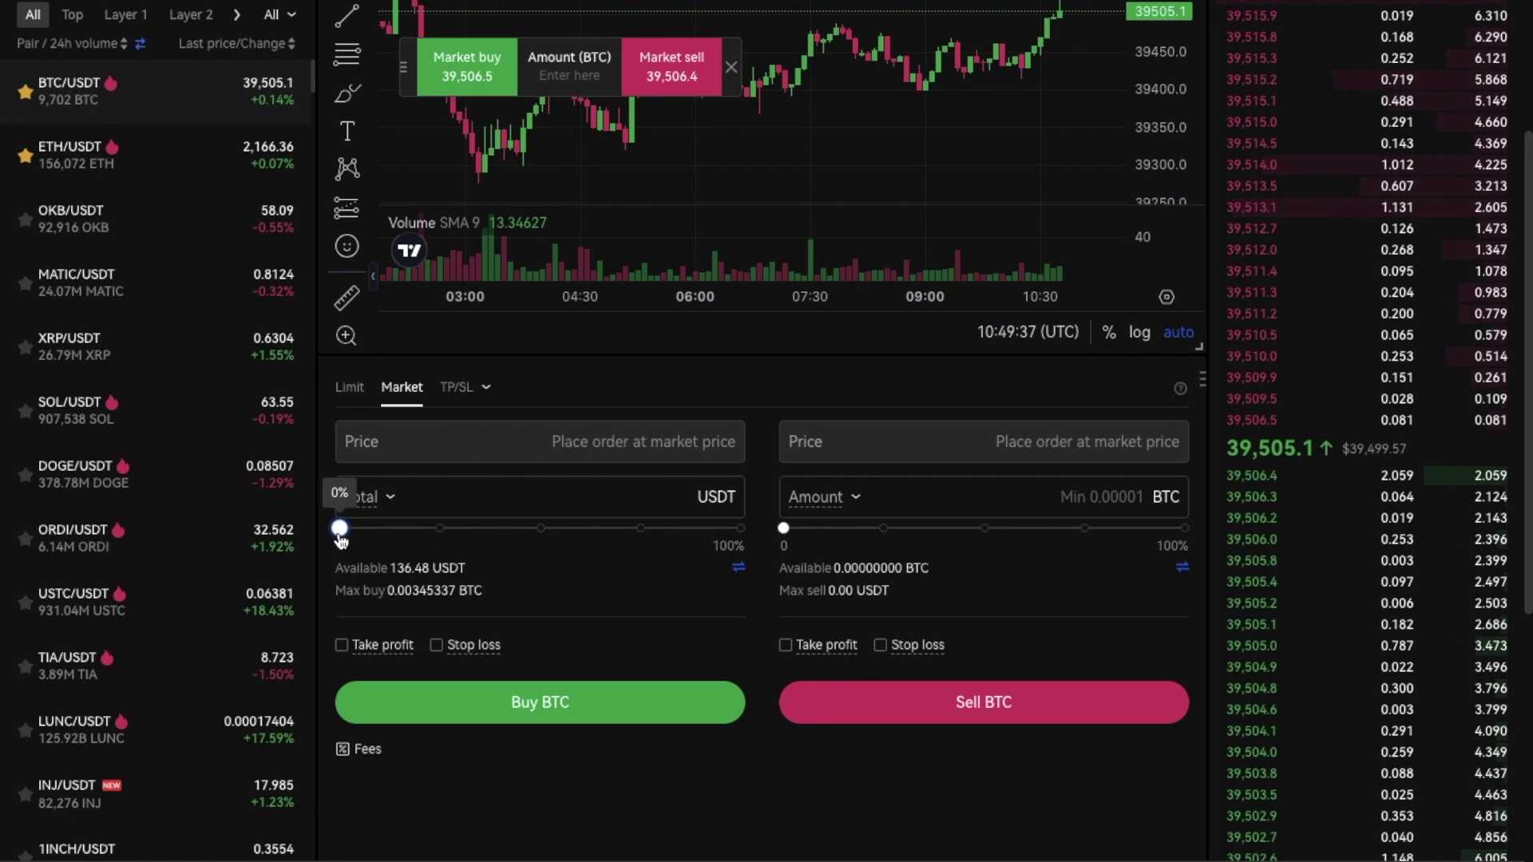
drag(339, 528, 633, 550)
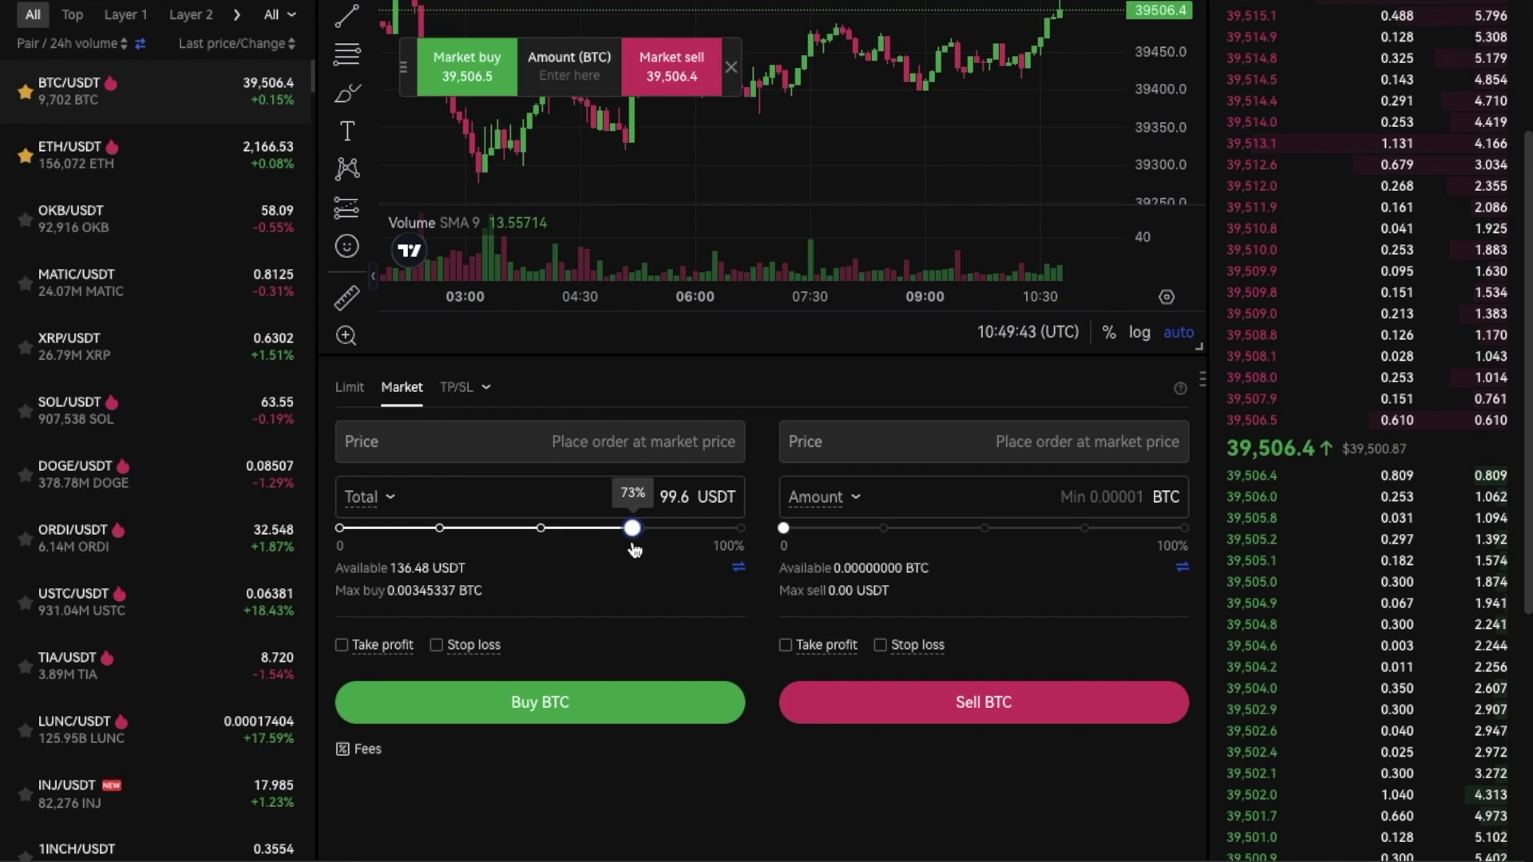
double_click(668, 498)
text(100)
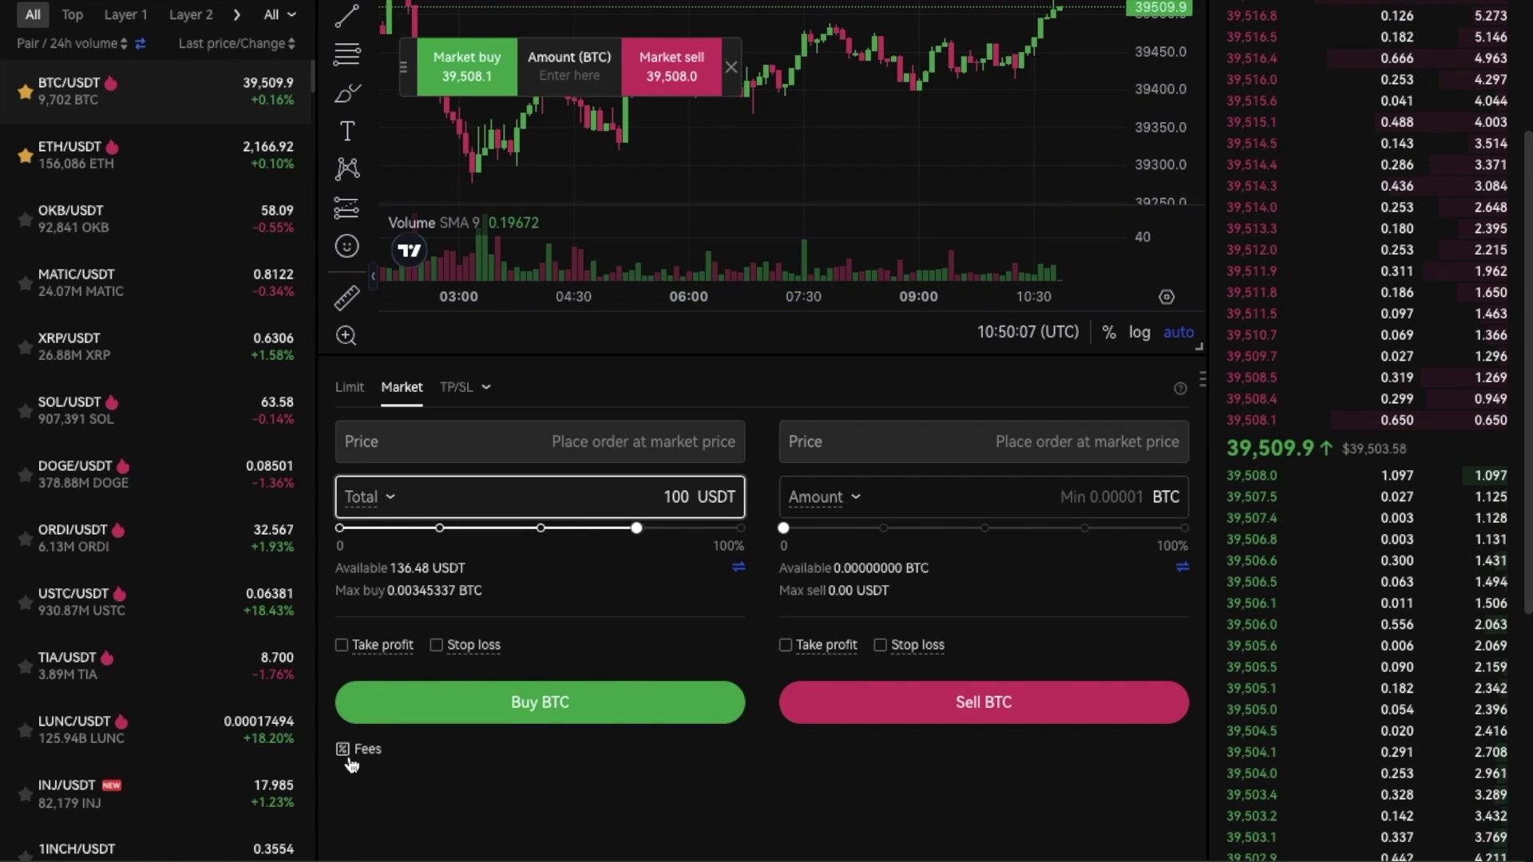
mouse_move(349, 753)
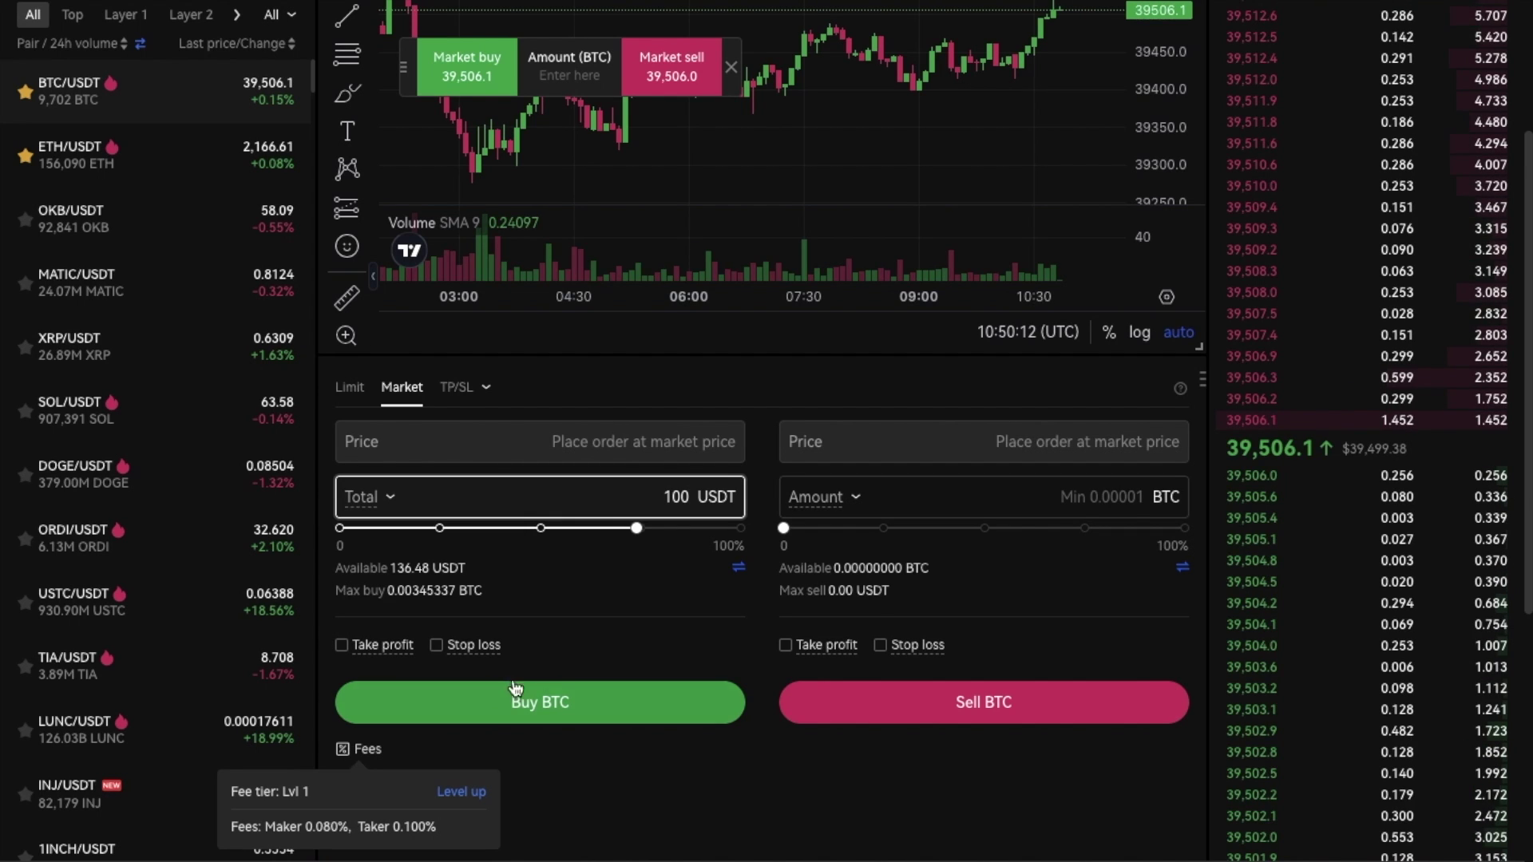
click(613, 700)
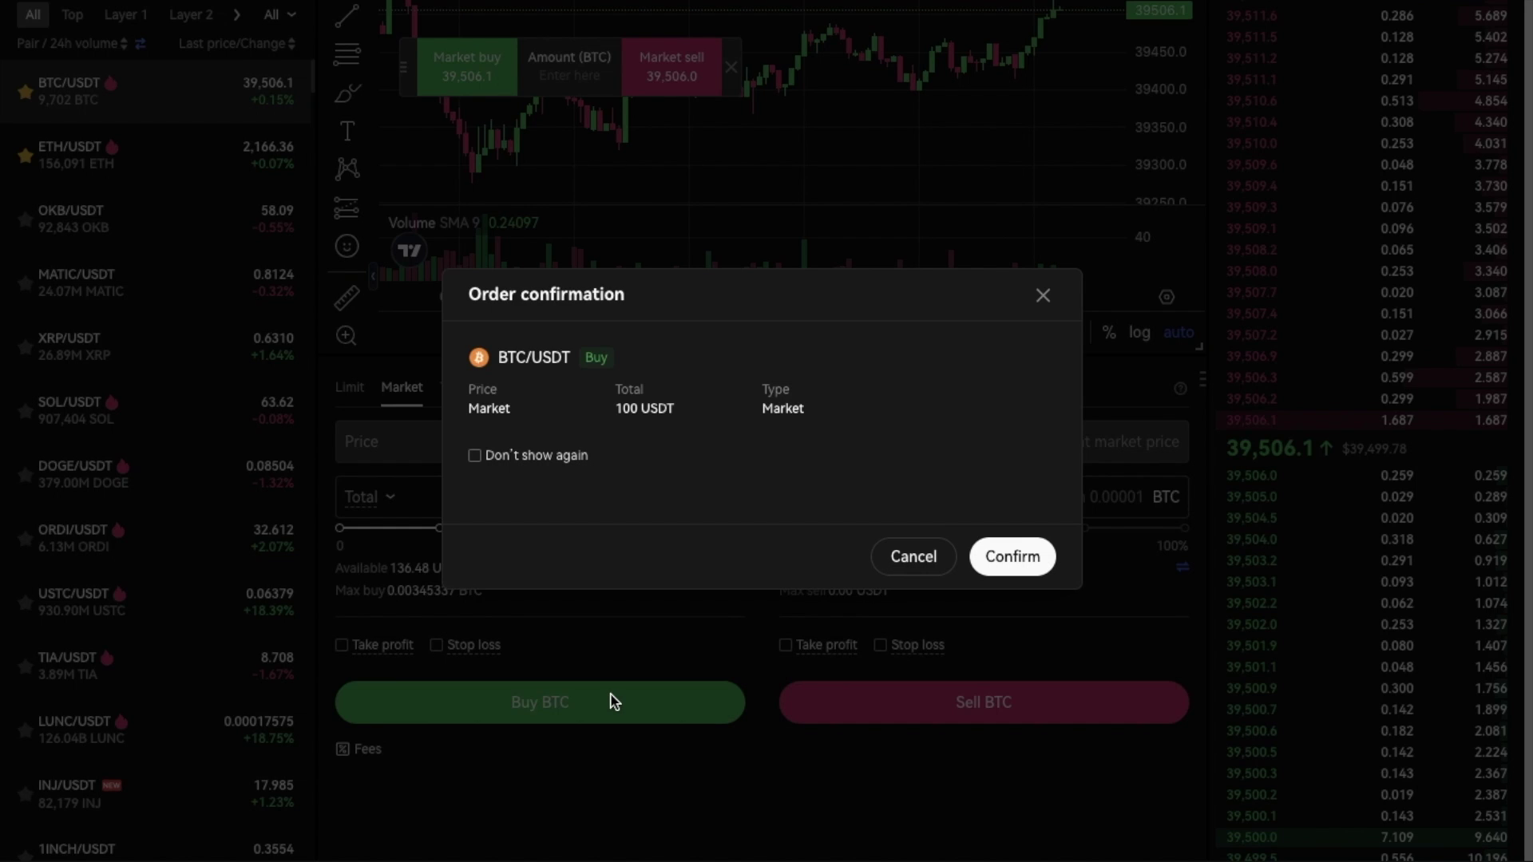
- Confirm the 100 USDT BTC market buy and open the My assets overview
click(1007, 567)
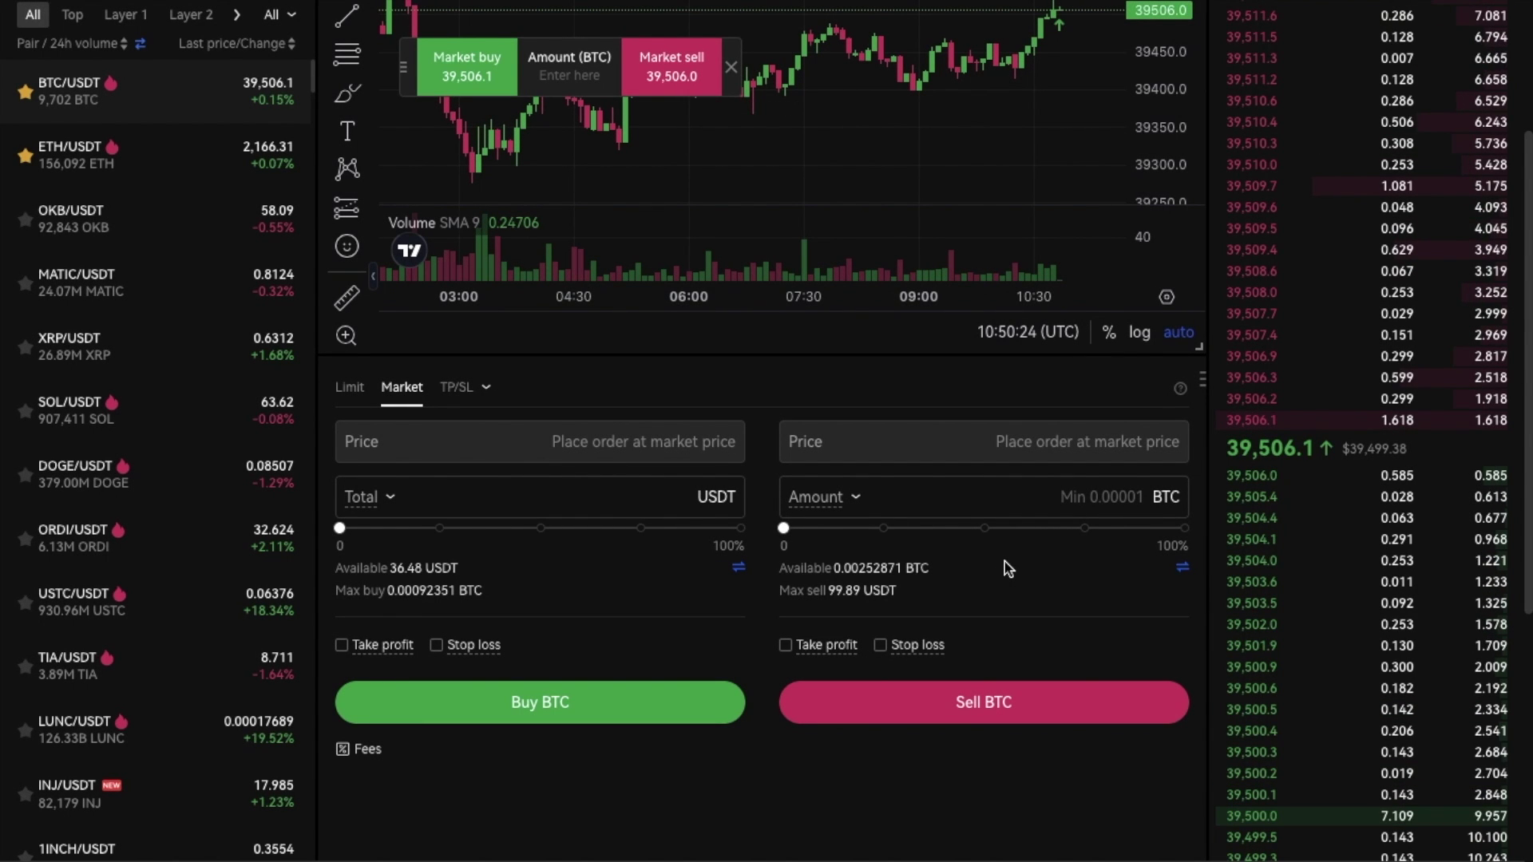
mouse_move(1211, 20)
click(1183, 88)
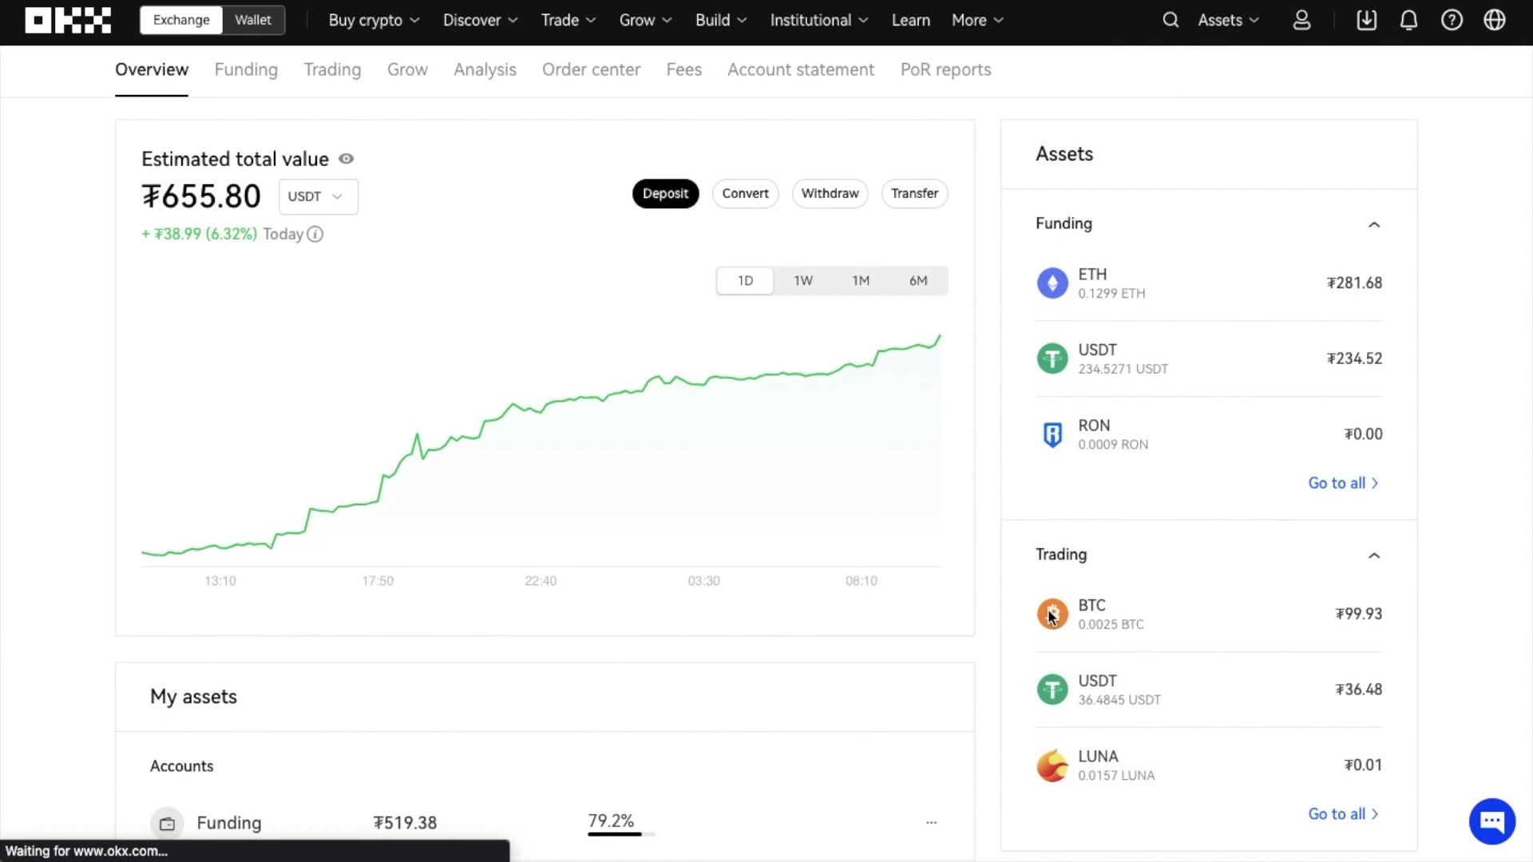
- Show the Trading account assets, then the order history with the filled BTC/USDT market buy
click(343, 72)
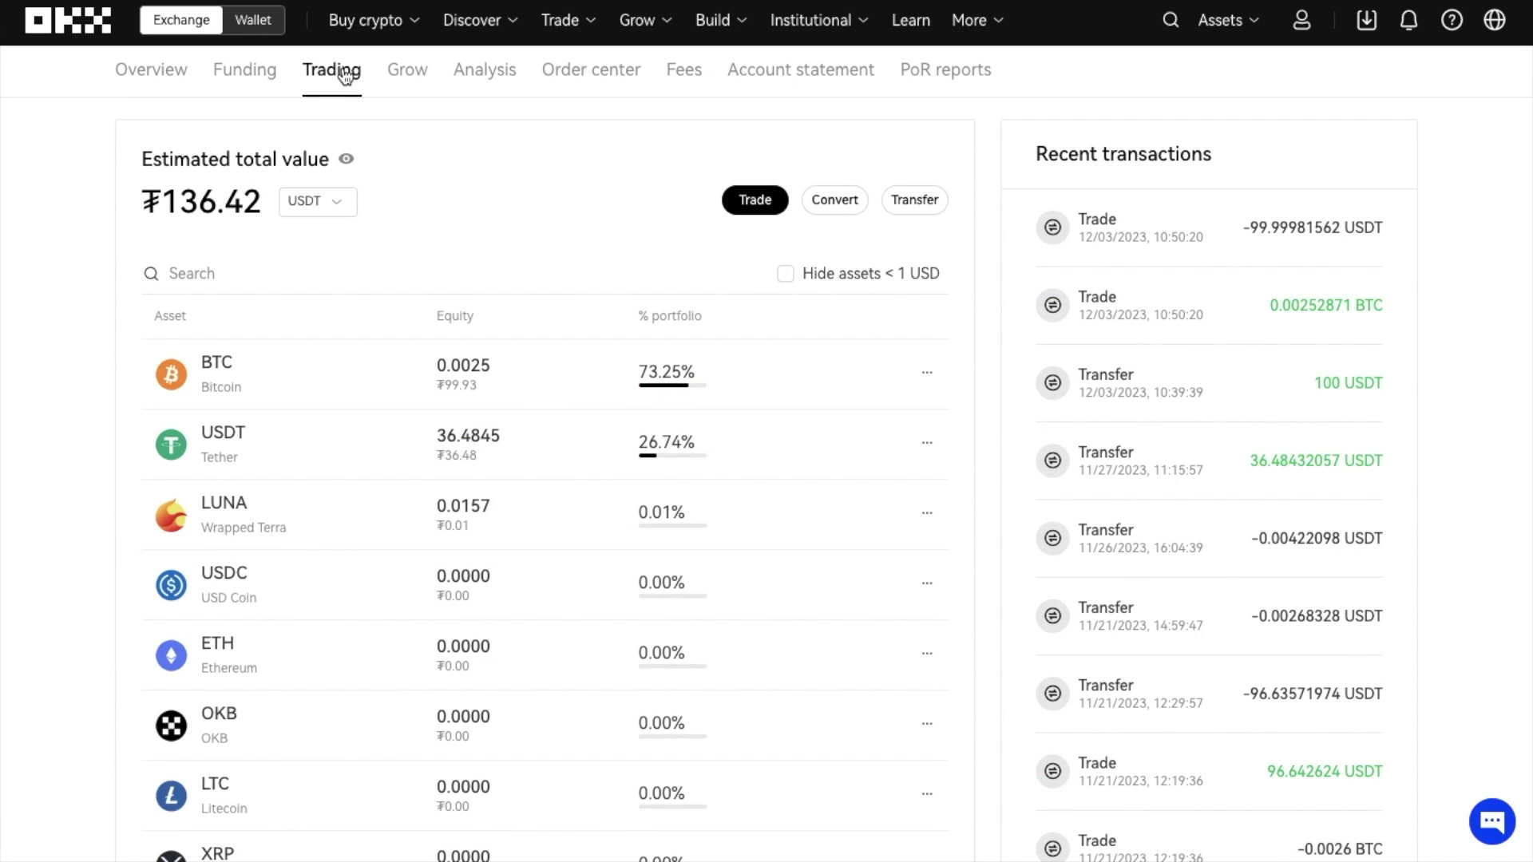
click(593, 80)
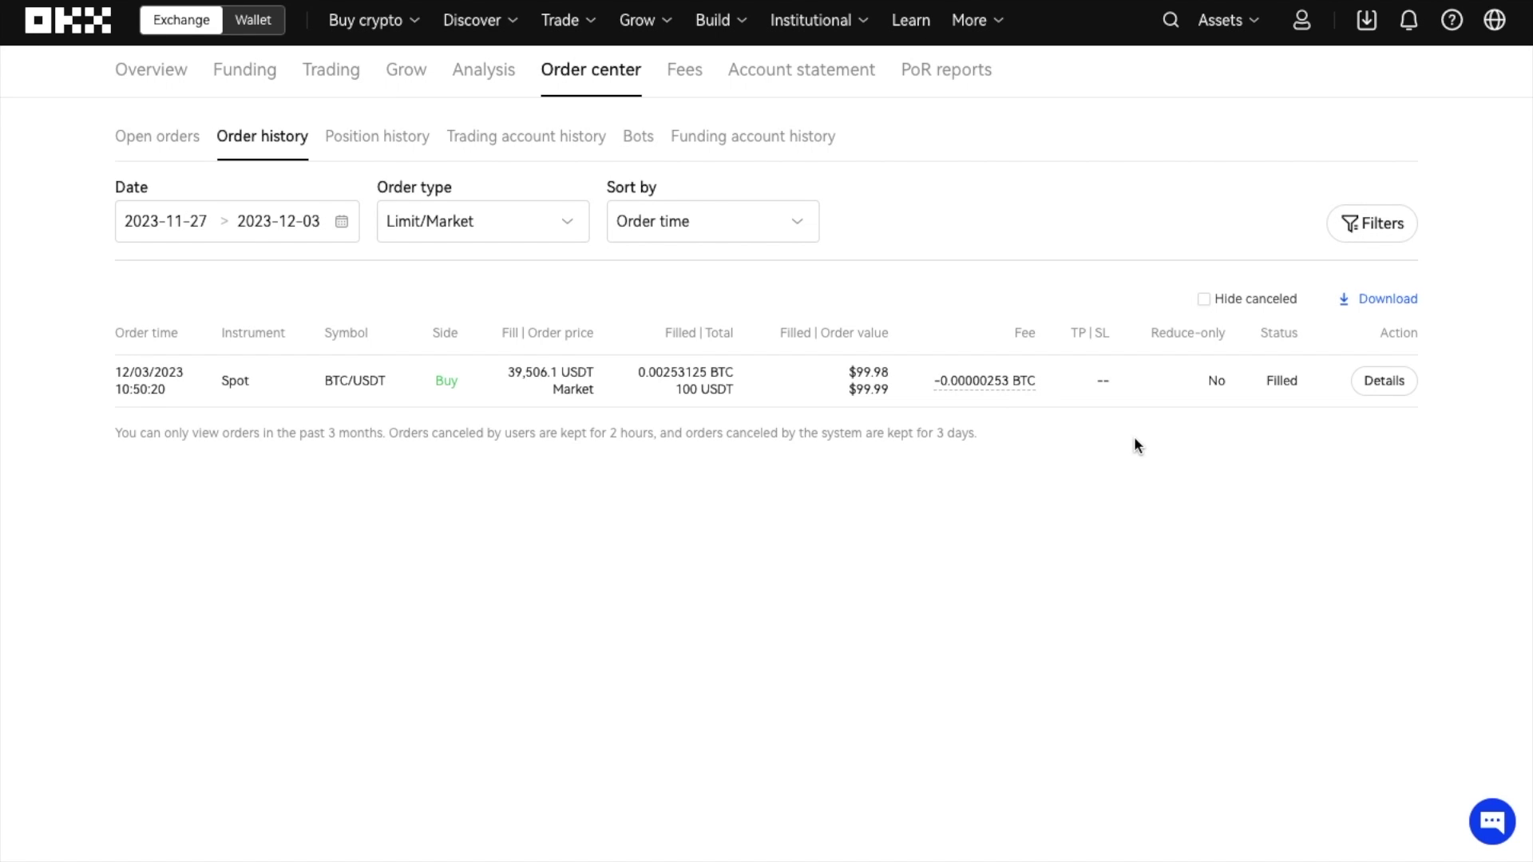
- Return to Basic trading for BTC/USDT and scroll to the limit order form
mouse_move(555, 21)
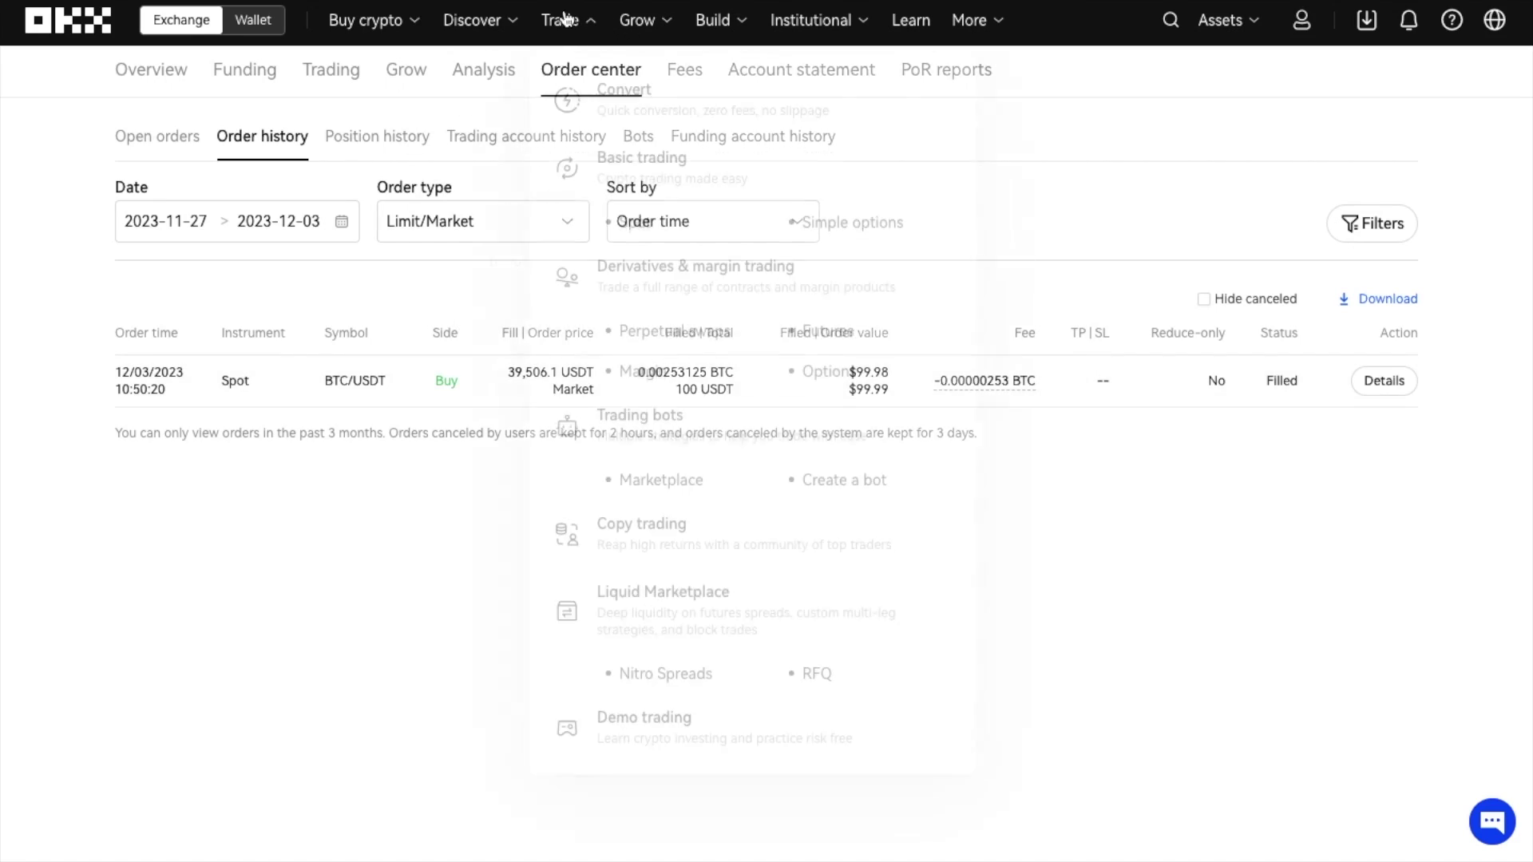
click(583, 169)
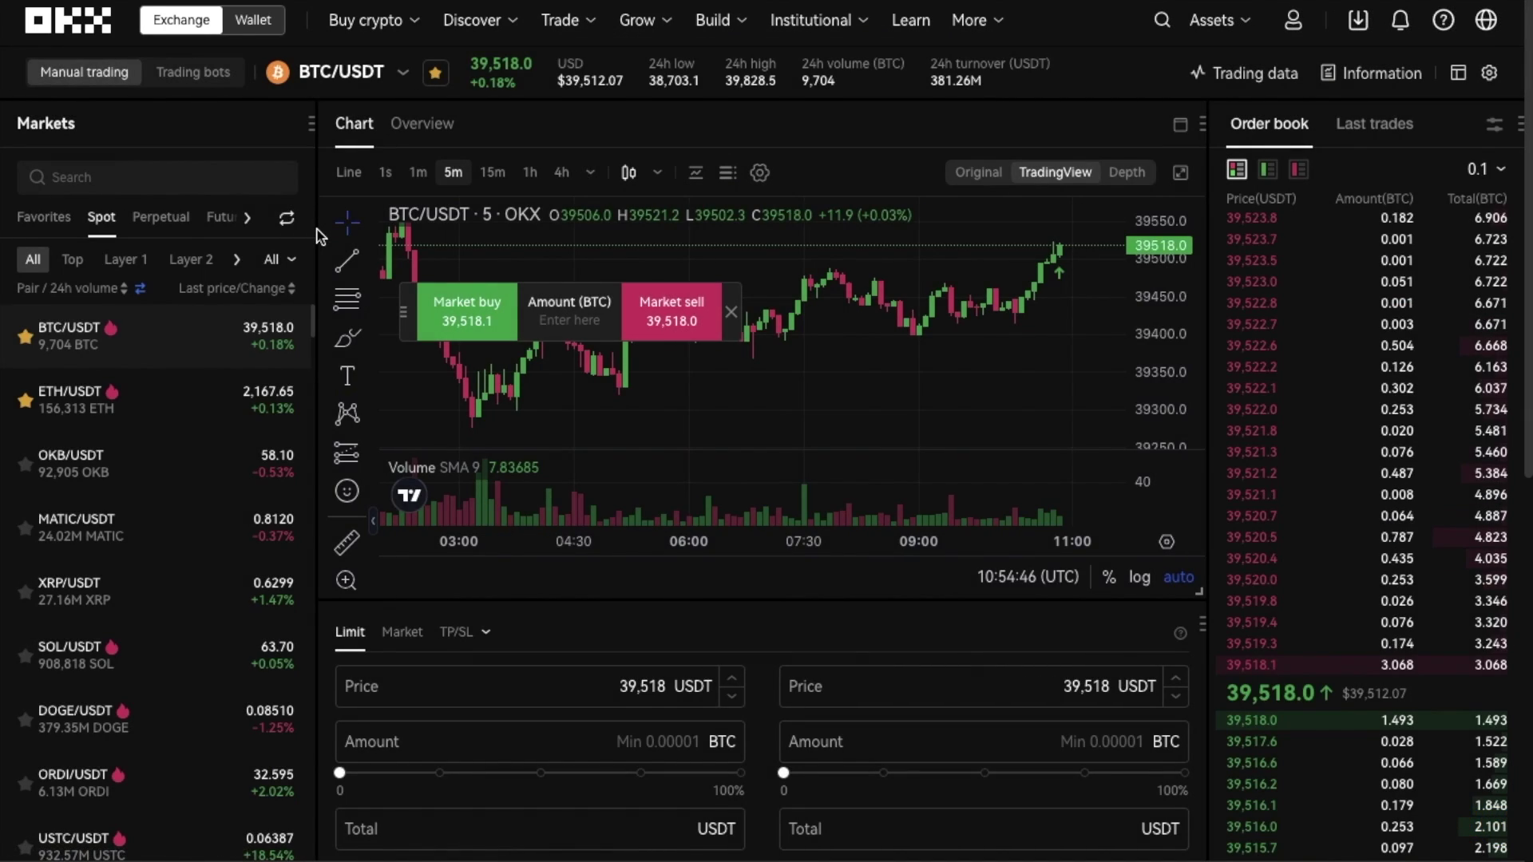
scroll(327, 247, down, 5)
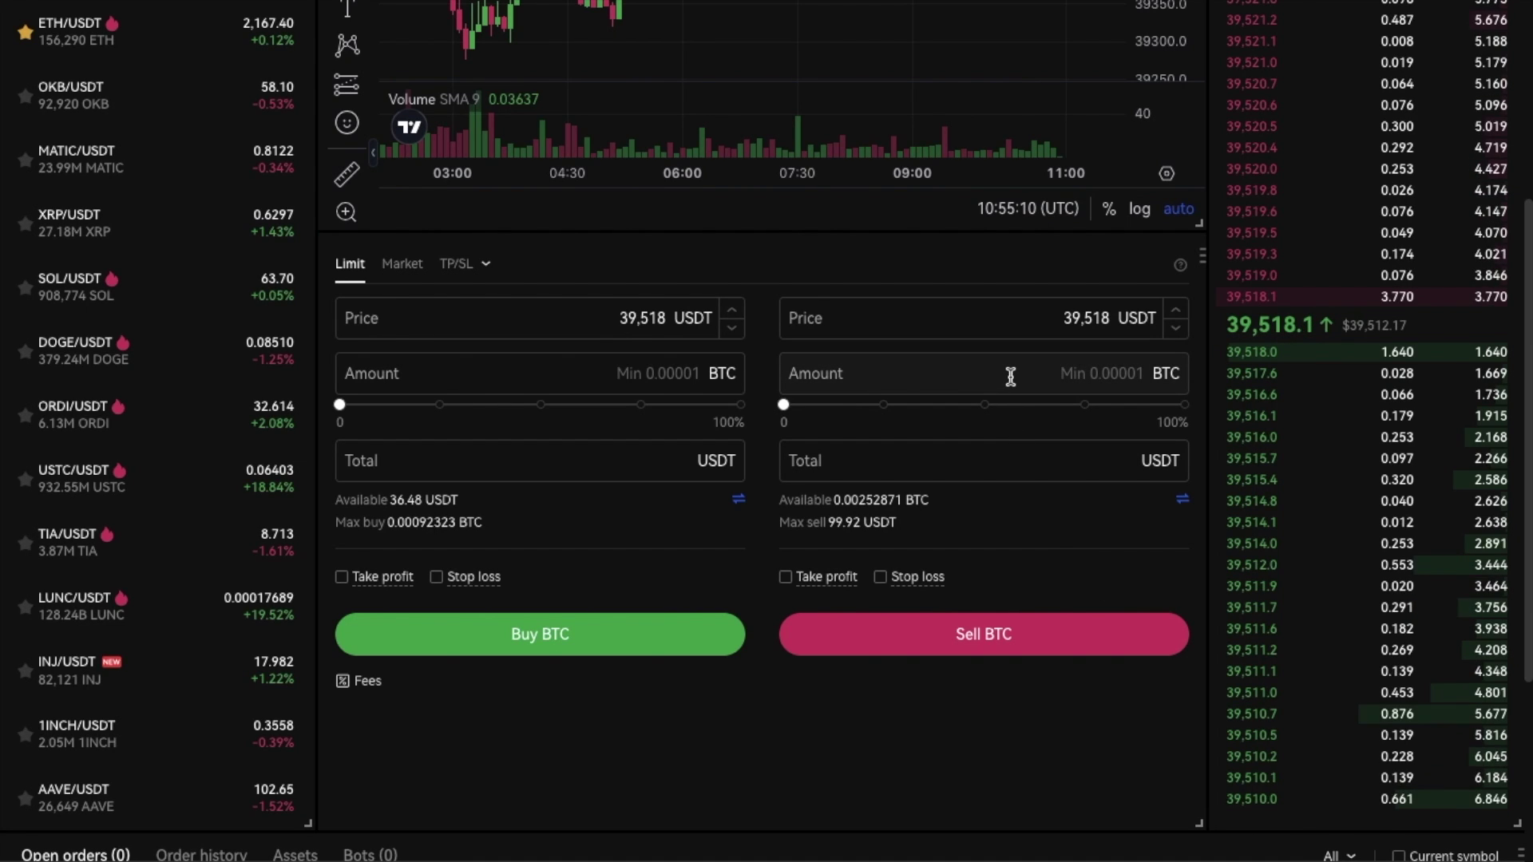
- Place and confirm a BTC limit sell at 39,700 USDT with a 95 USDT total
click(1016, 463)
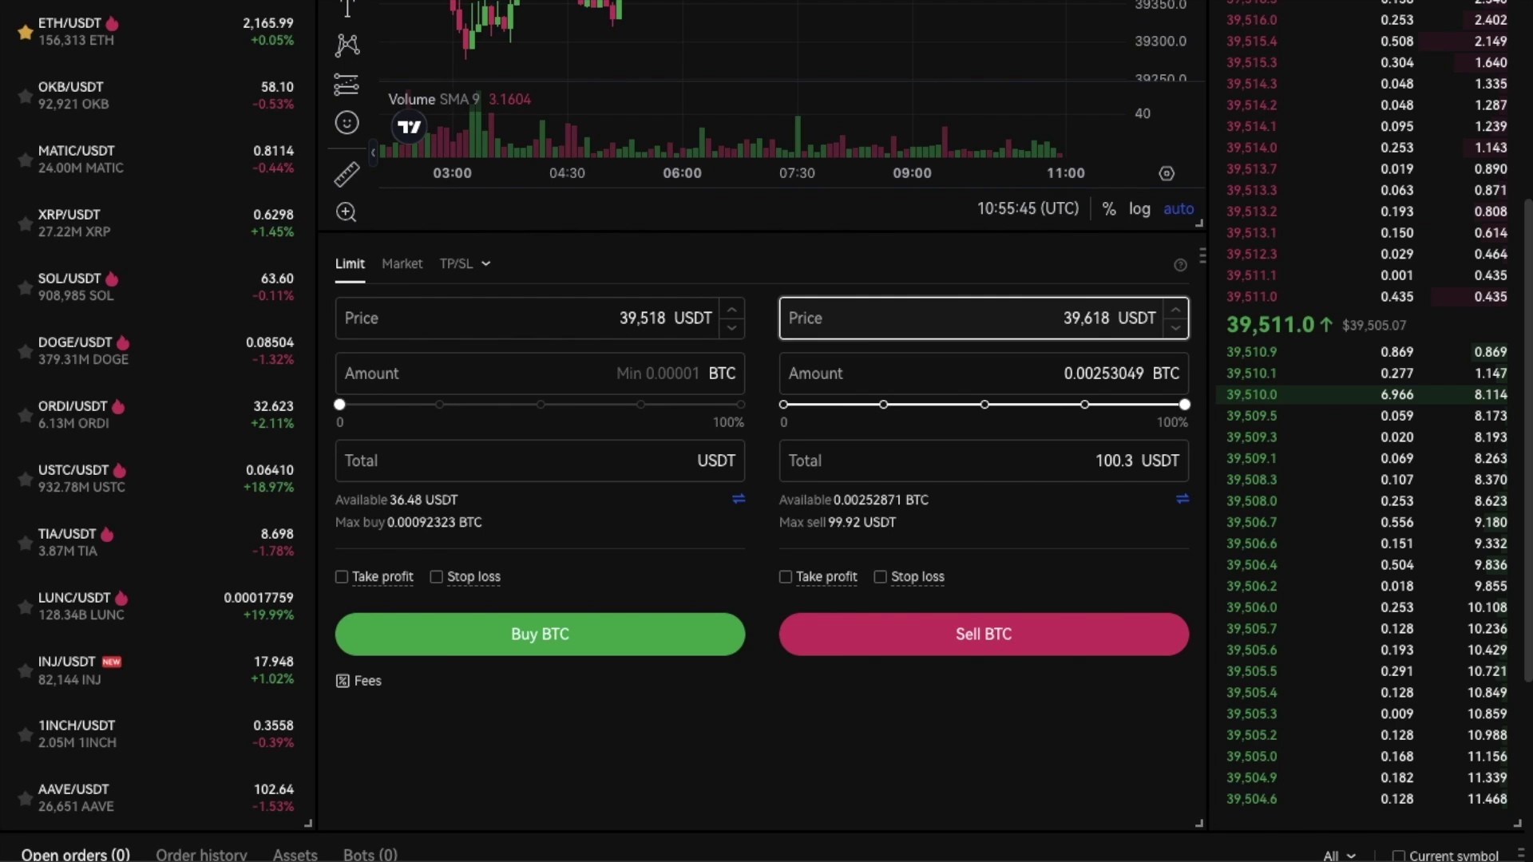
key(BackSpace)
key(BackSpace)
key(BackSpace)
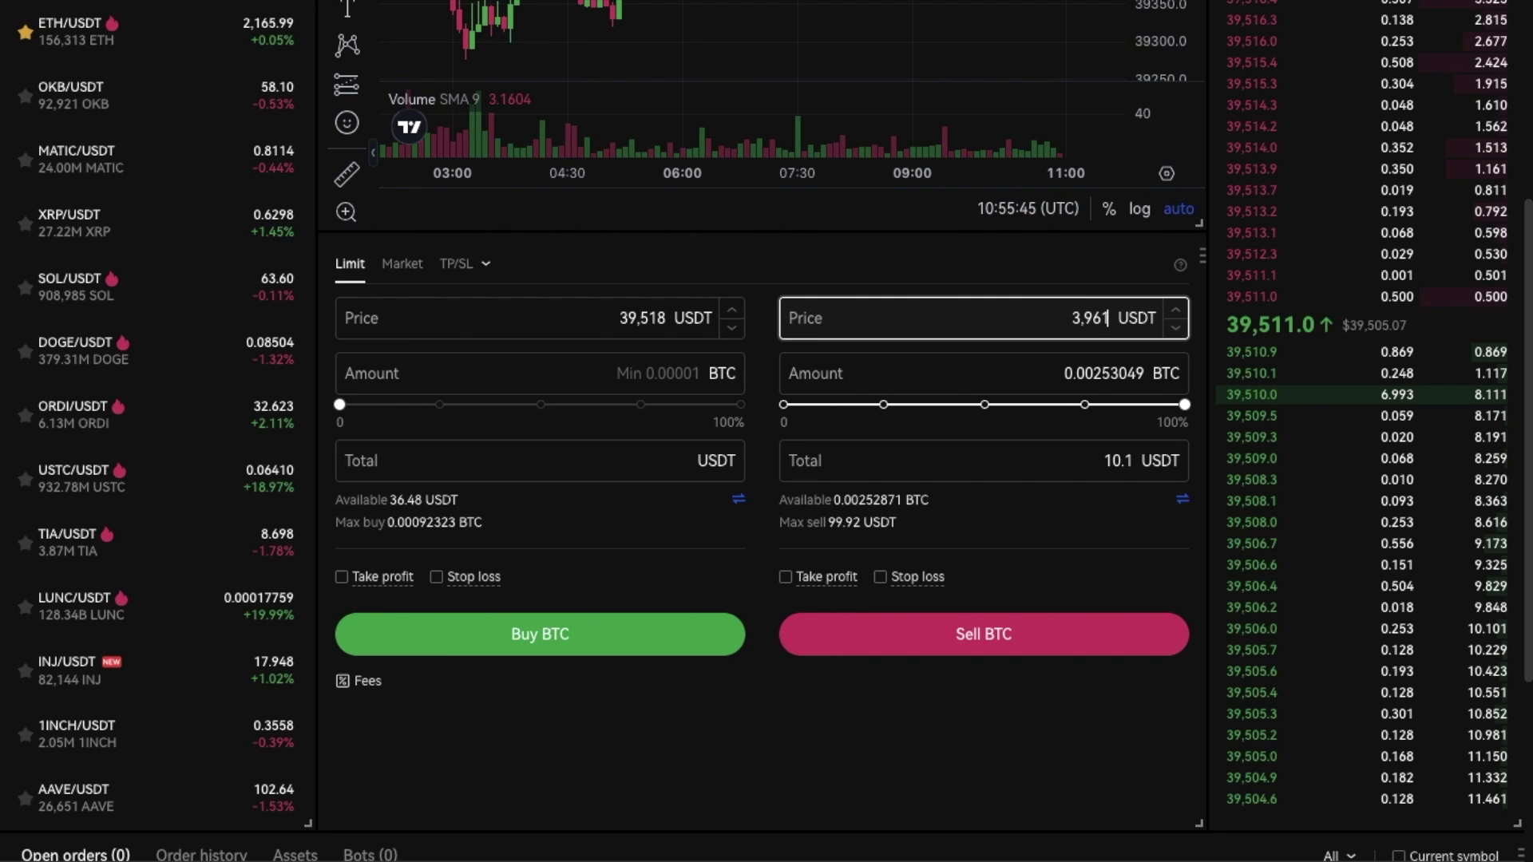
text(700)
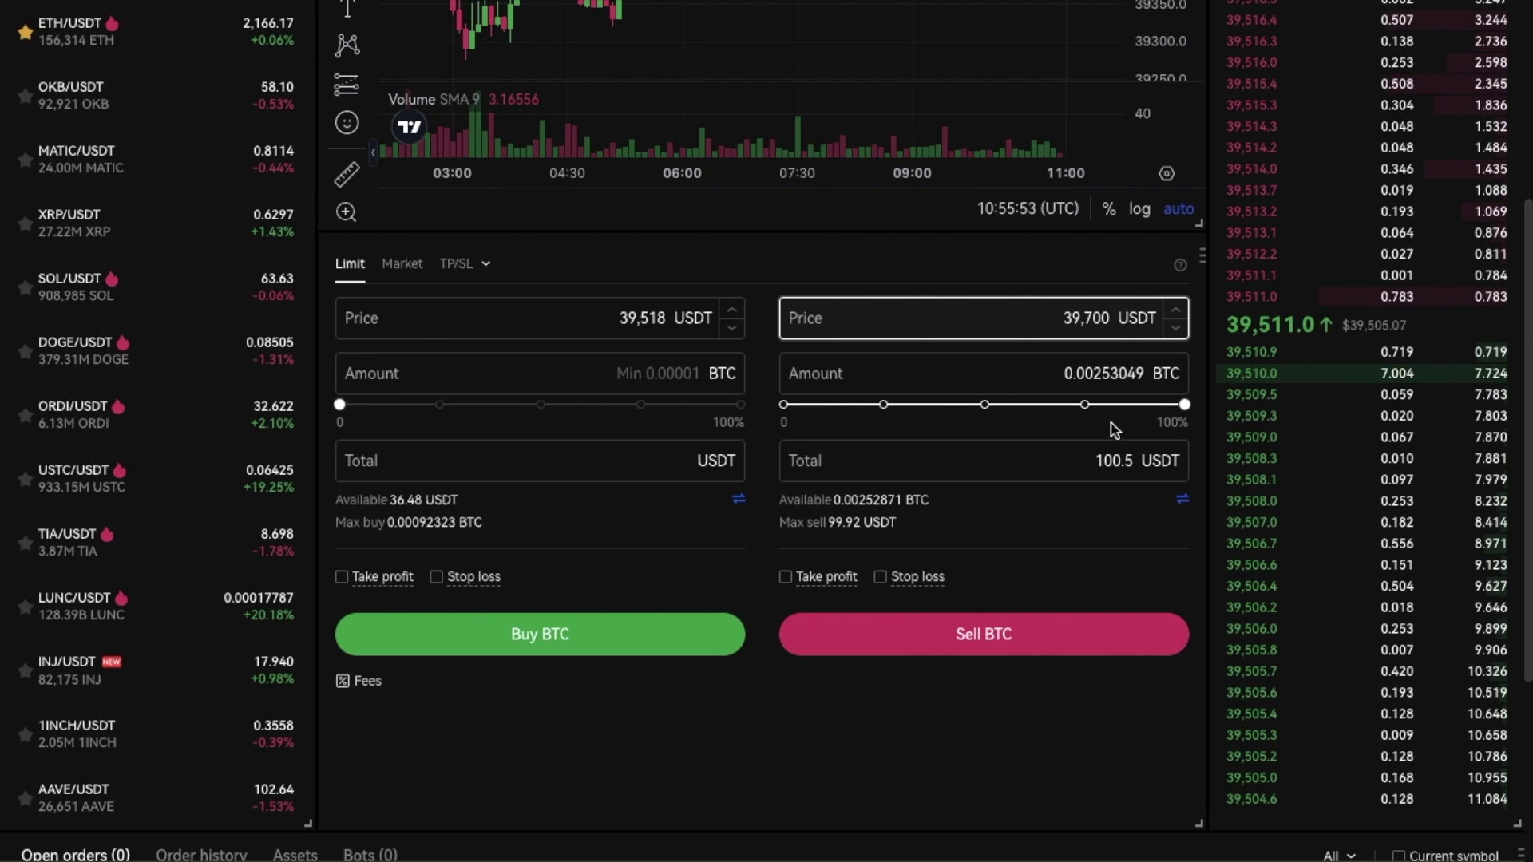
double_click(1114, 462)
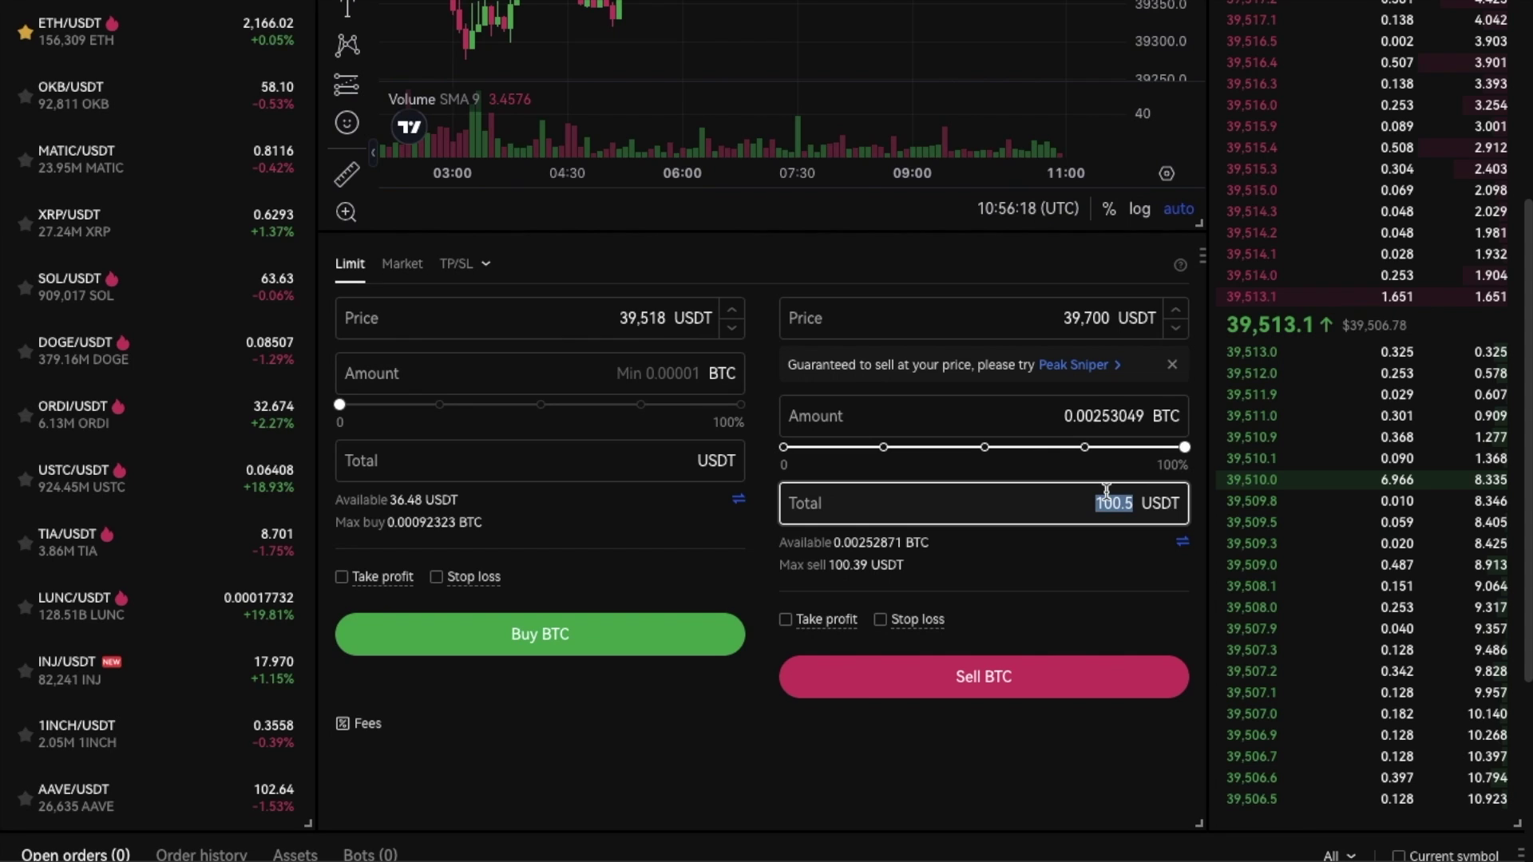
text(95)
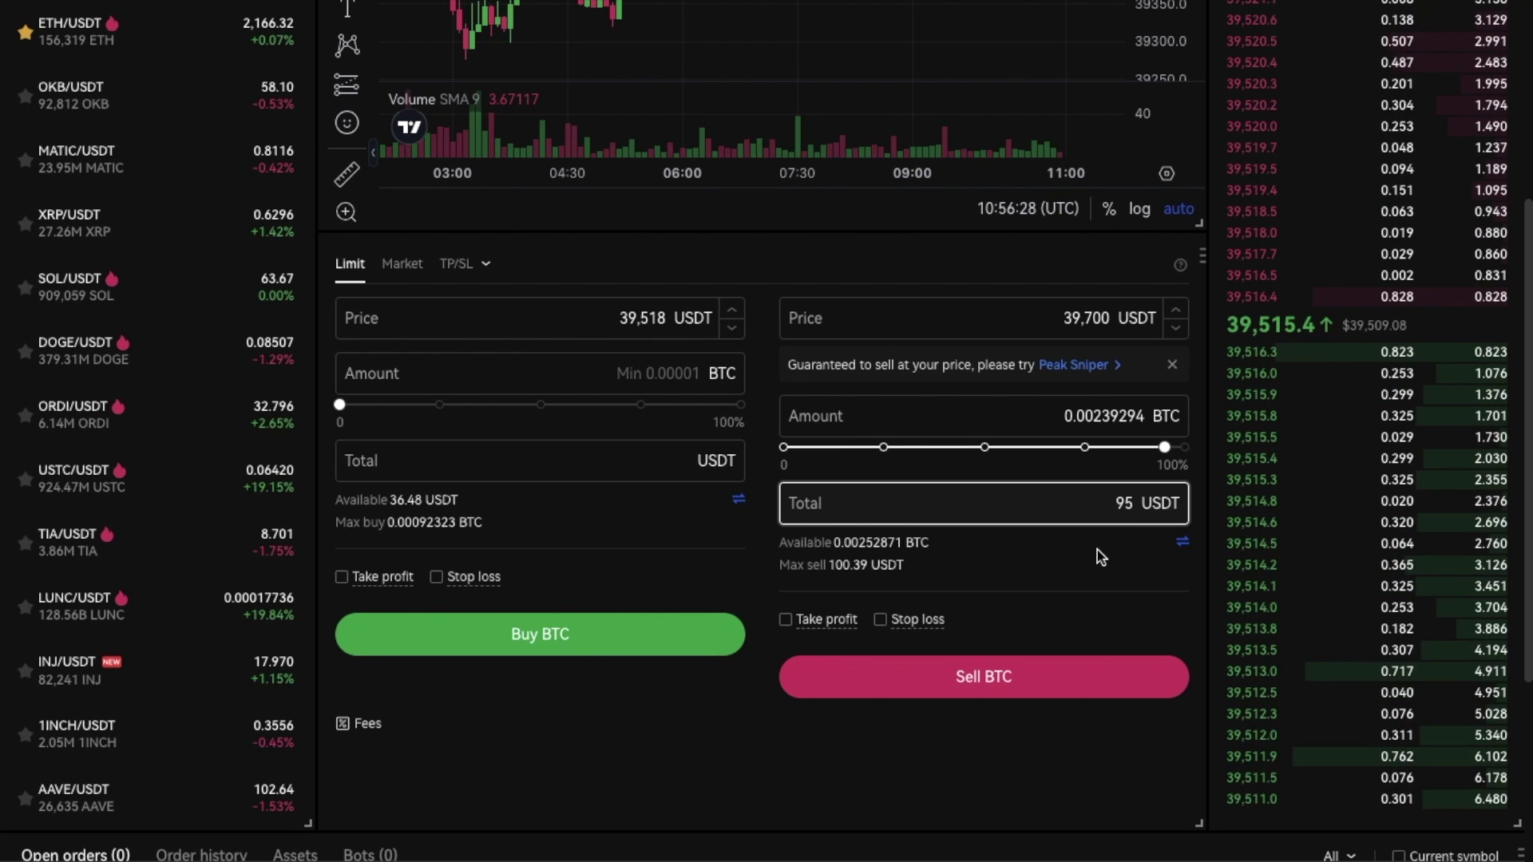
click(1113, 685)
click(1016, 564)
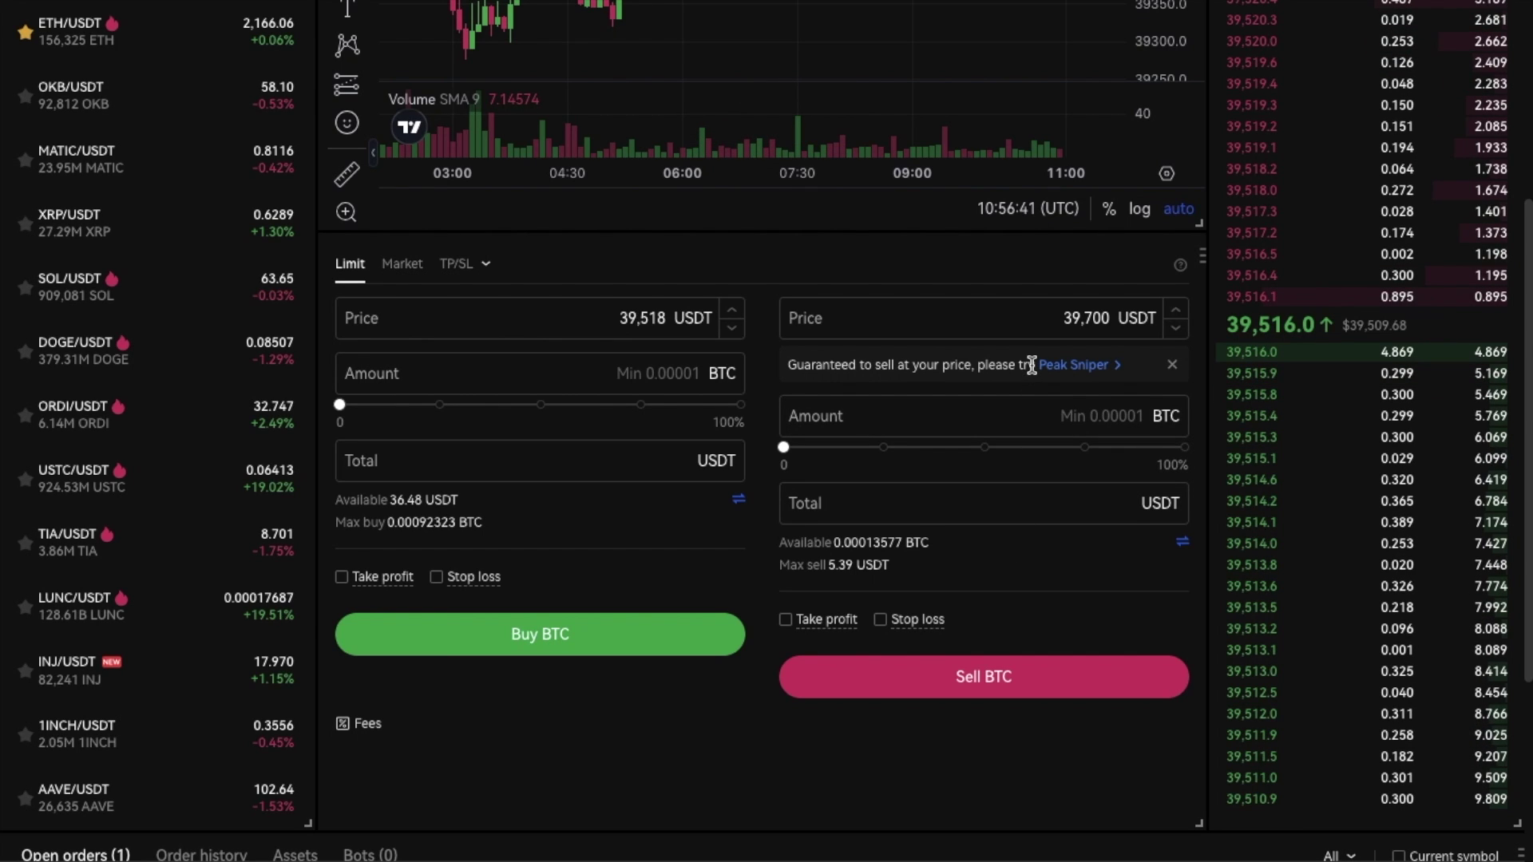
- Scroll to Open orders to clear the 39,700 USDT limit sell, then back to the order form
scroll(1038, 476, down, 2)
scroll(1035, 476, down, 1)
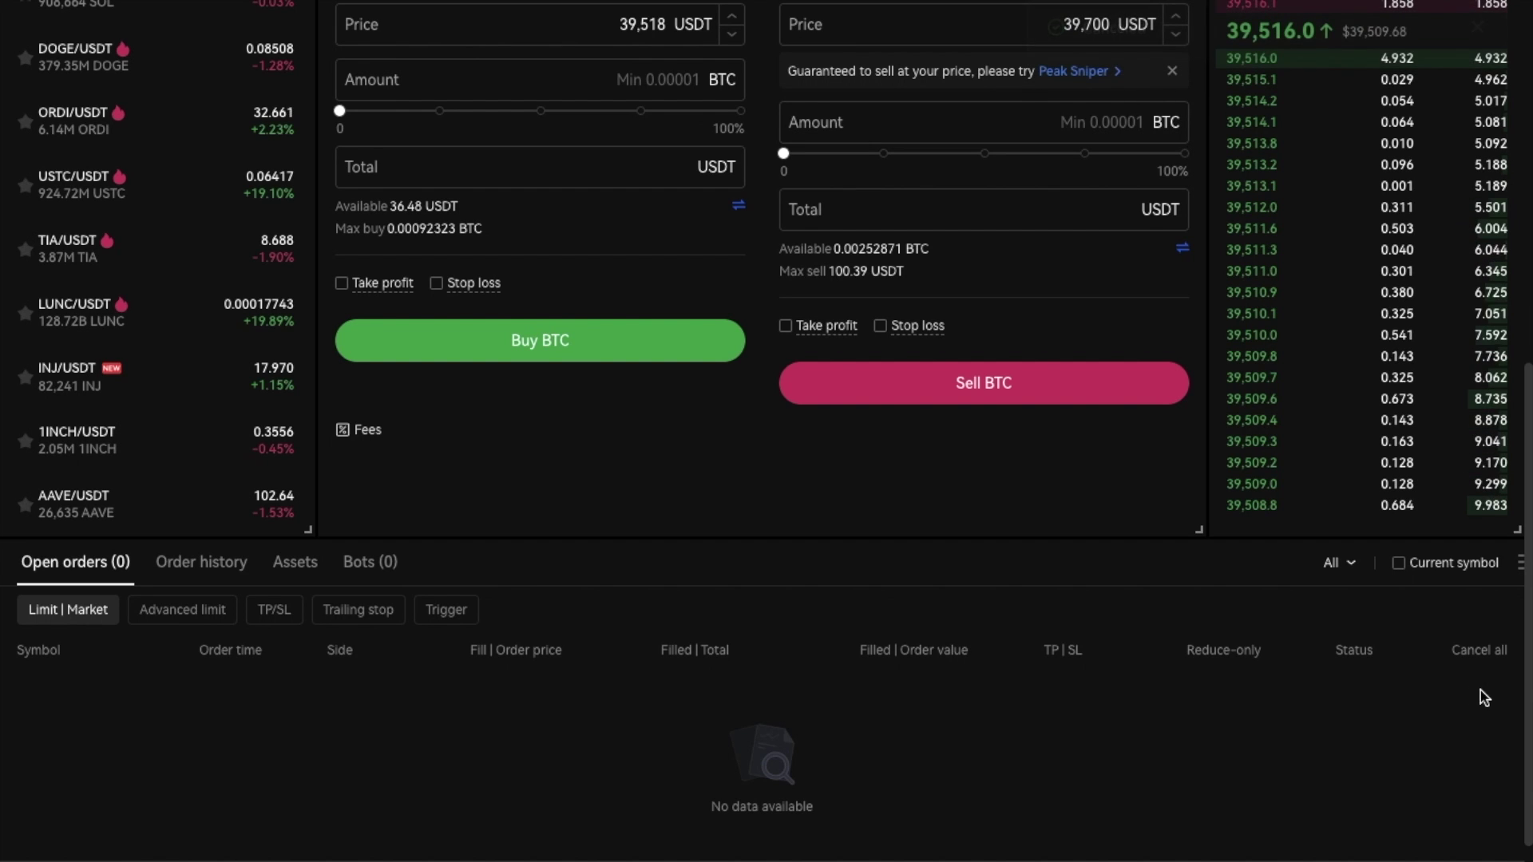
scroll(1137, 535, up, 3)
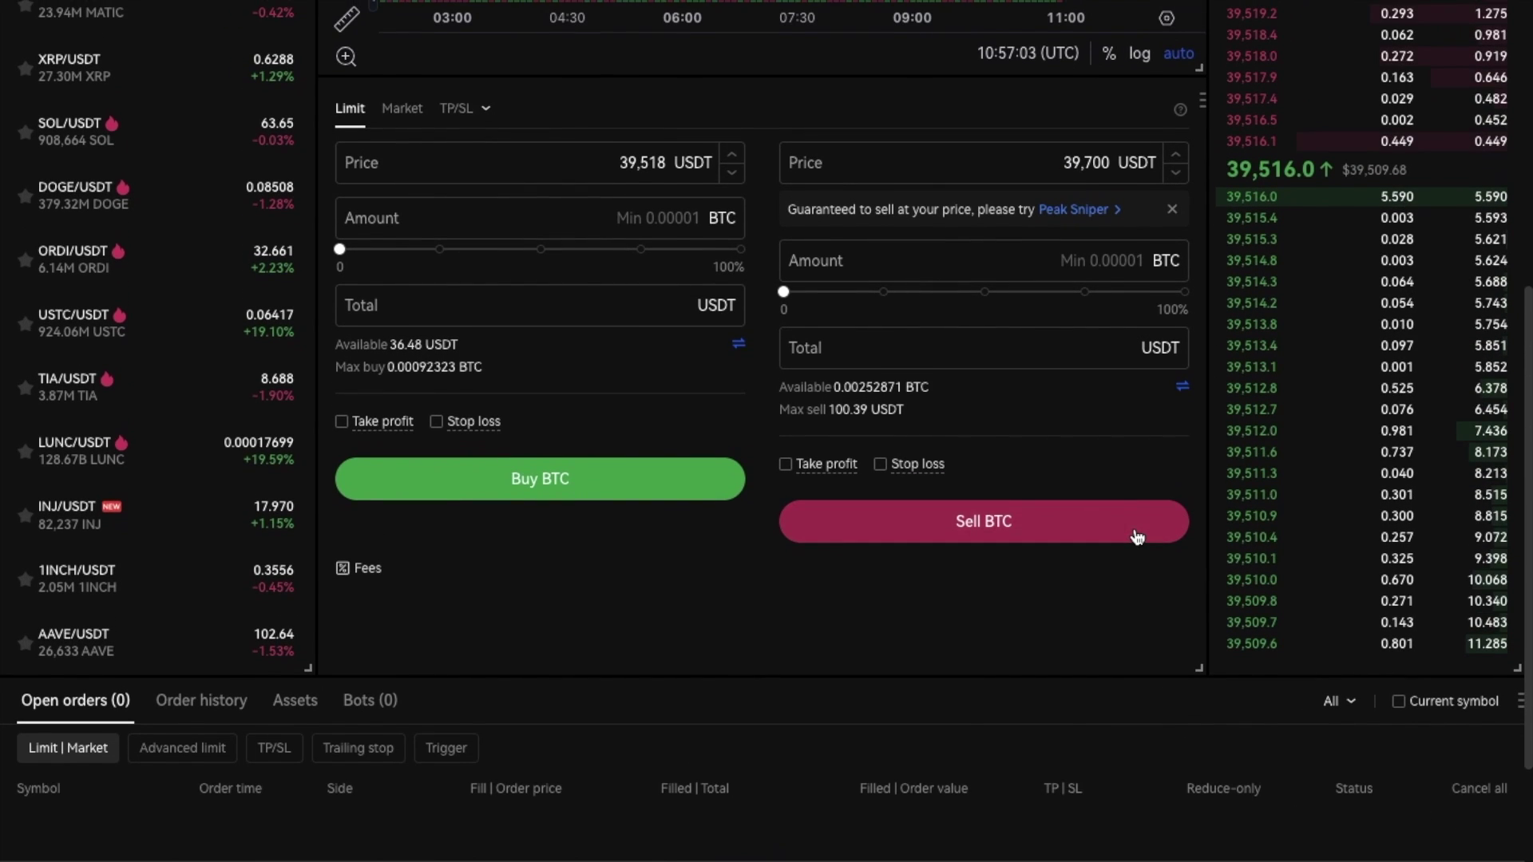
scroll(1137, 534, up, 2)
- Place and confirm a limit sell at 39,600 USDT with a 99 USDT total, then check open orders
click(1090, 290)
key(BackSpace)
text(6)
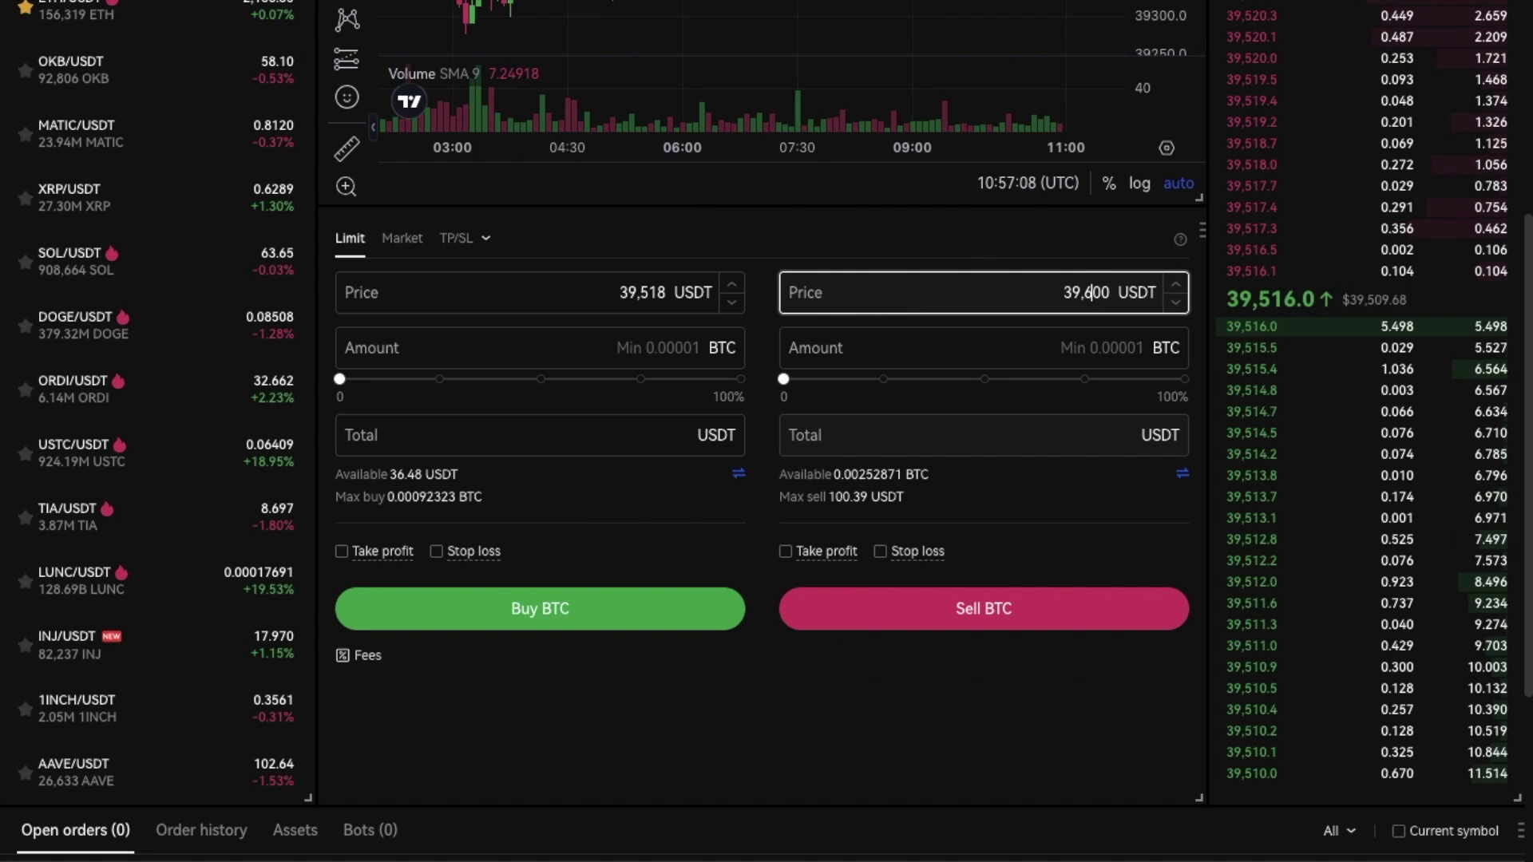
click(1115, 439)
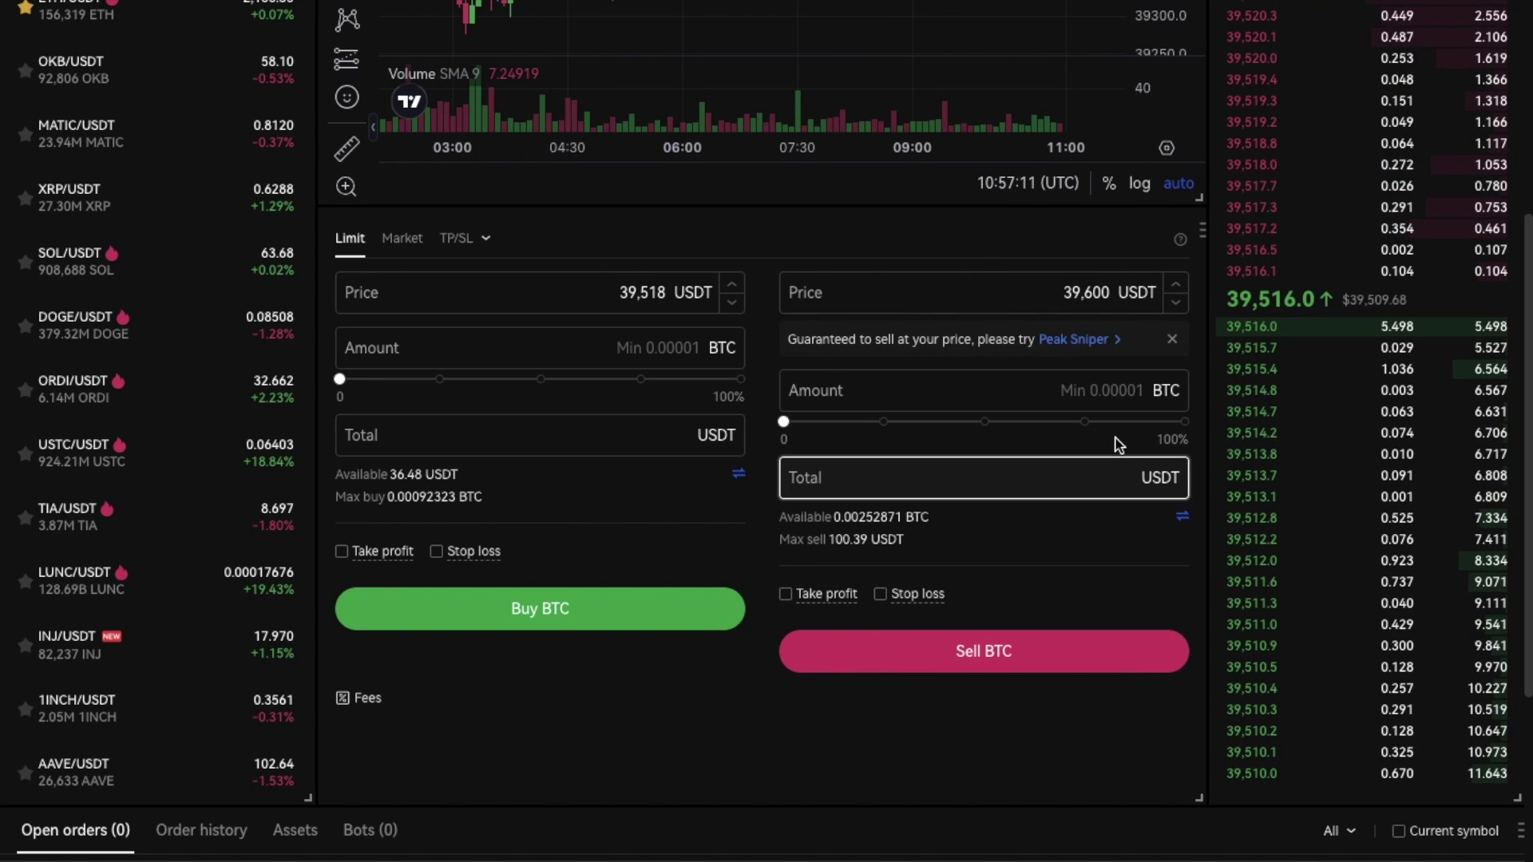
text(99)
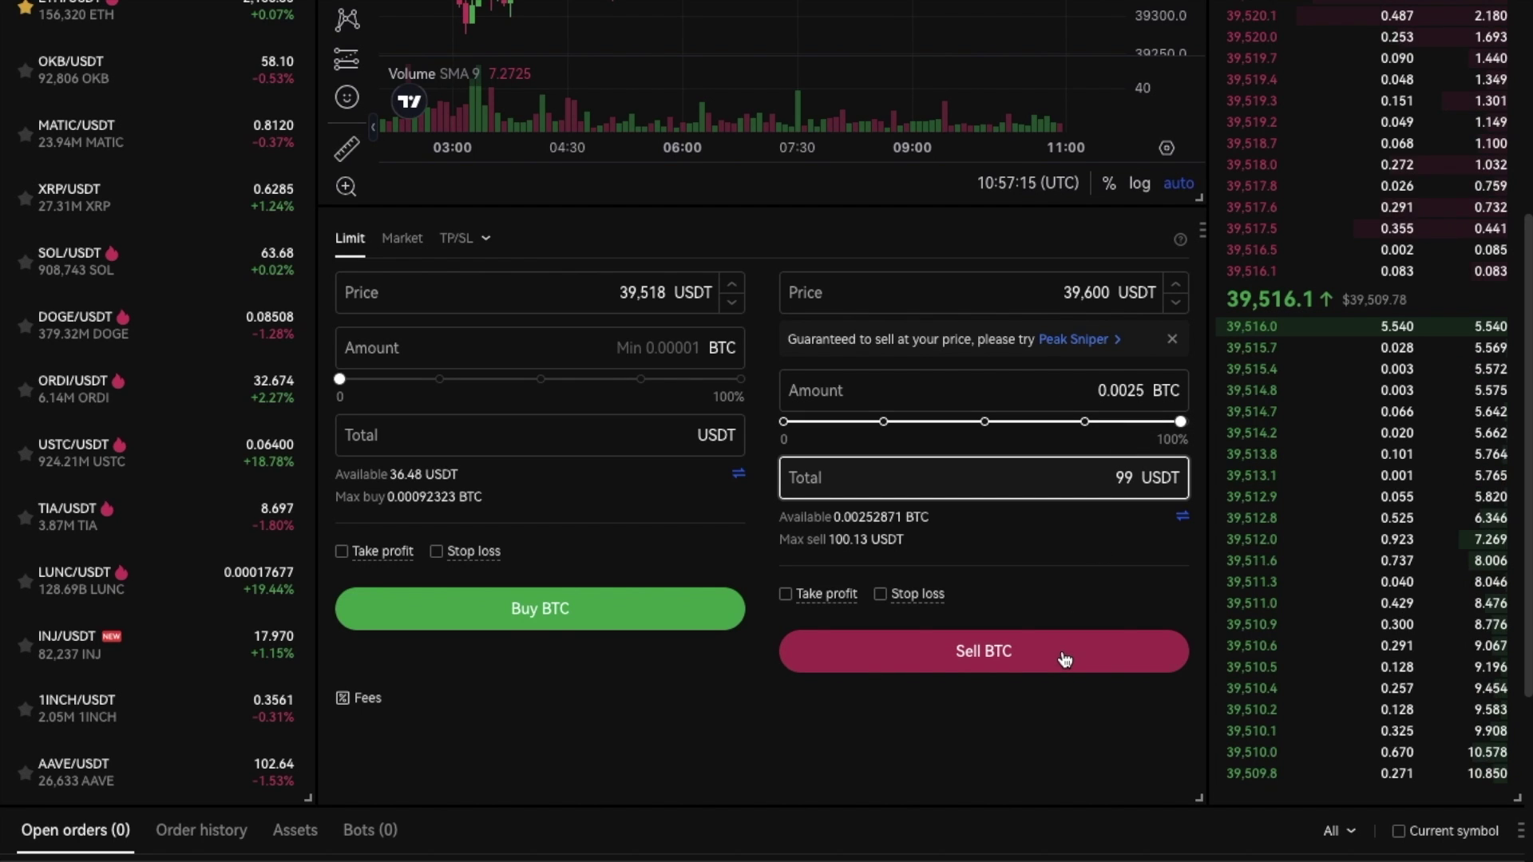
click(1065, 659)
click(1023, 559)
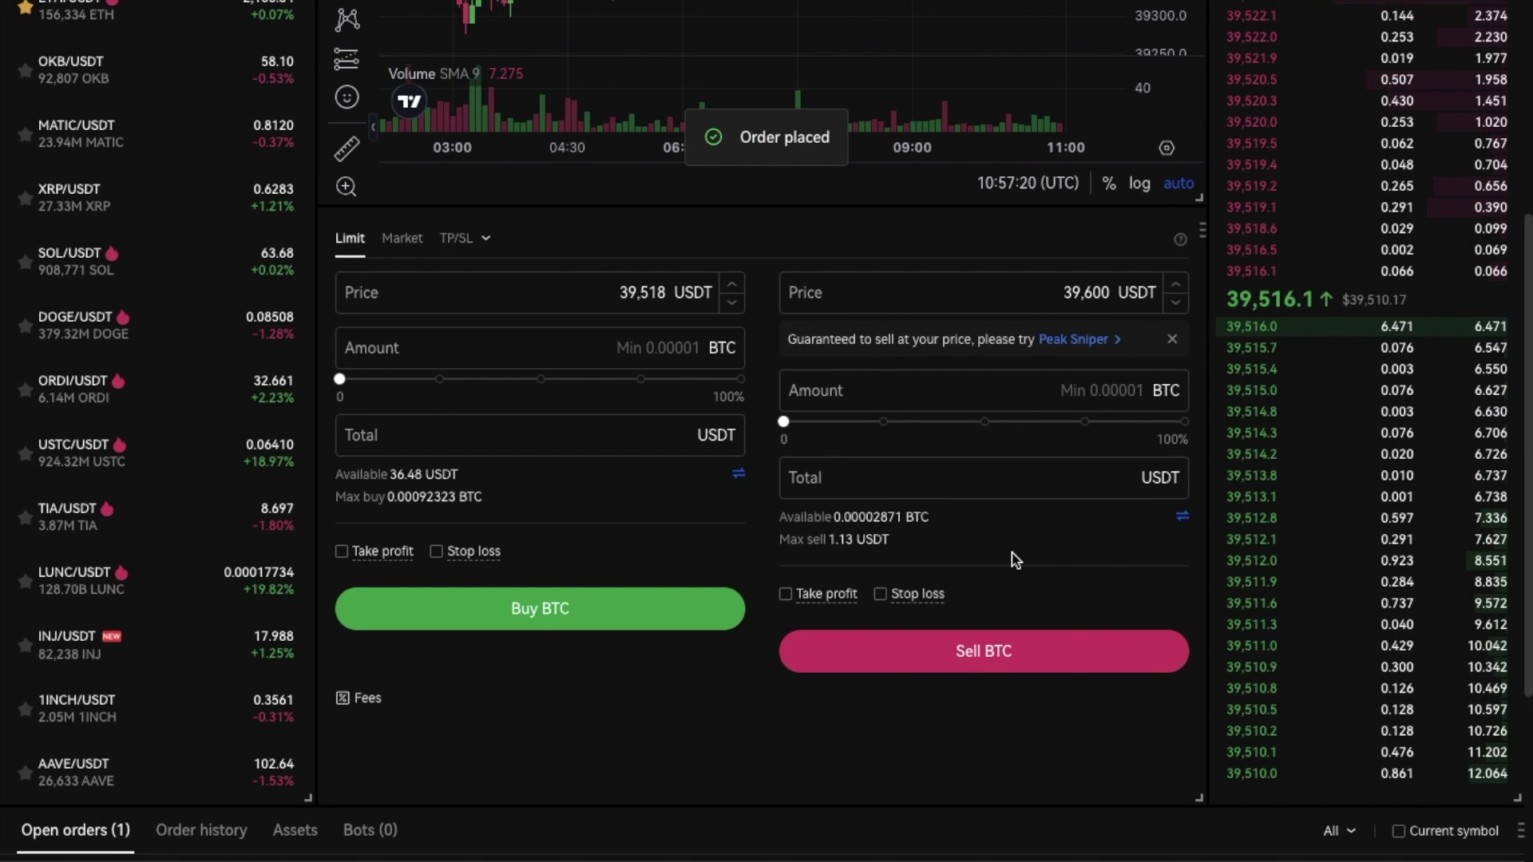
scroll(984, 560, down, 1)
scroll(984, 560, down, 3)
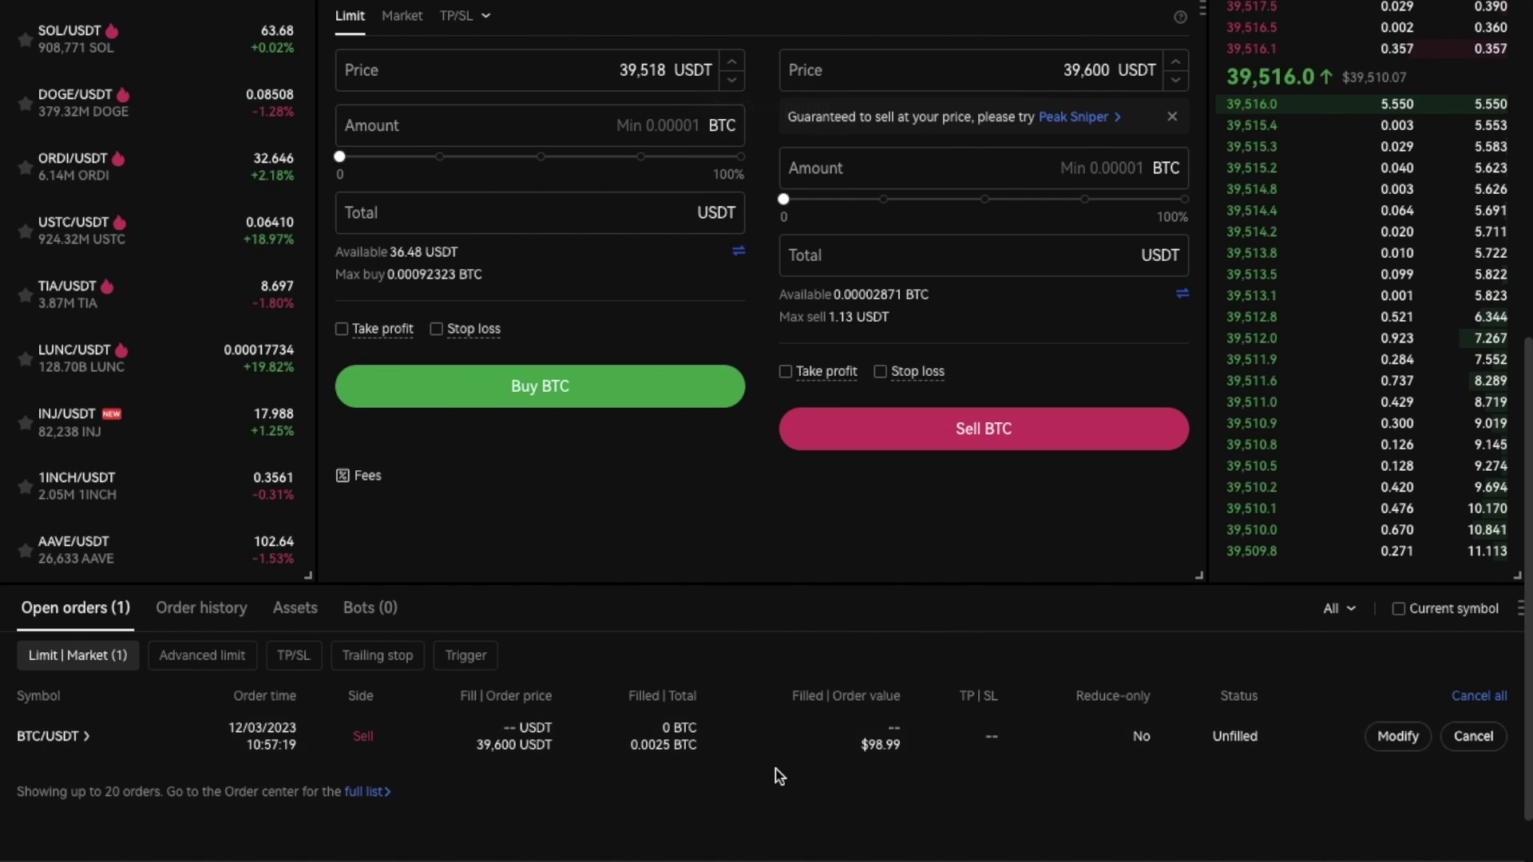
scroll(778, 776, up, 9)
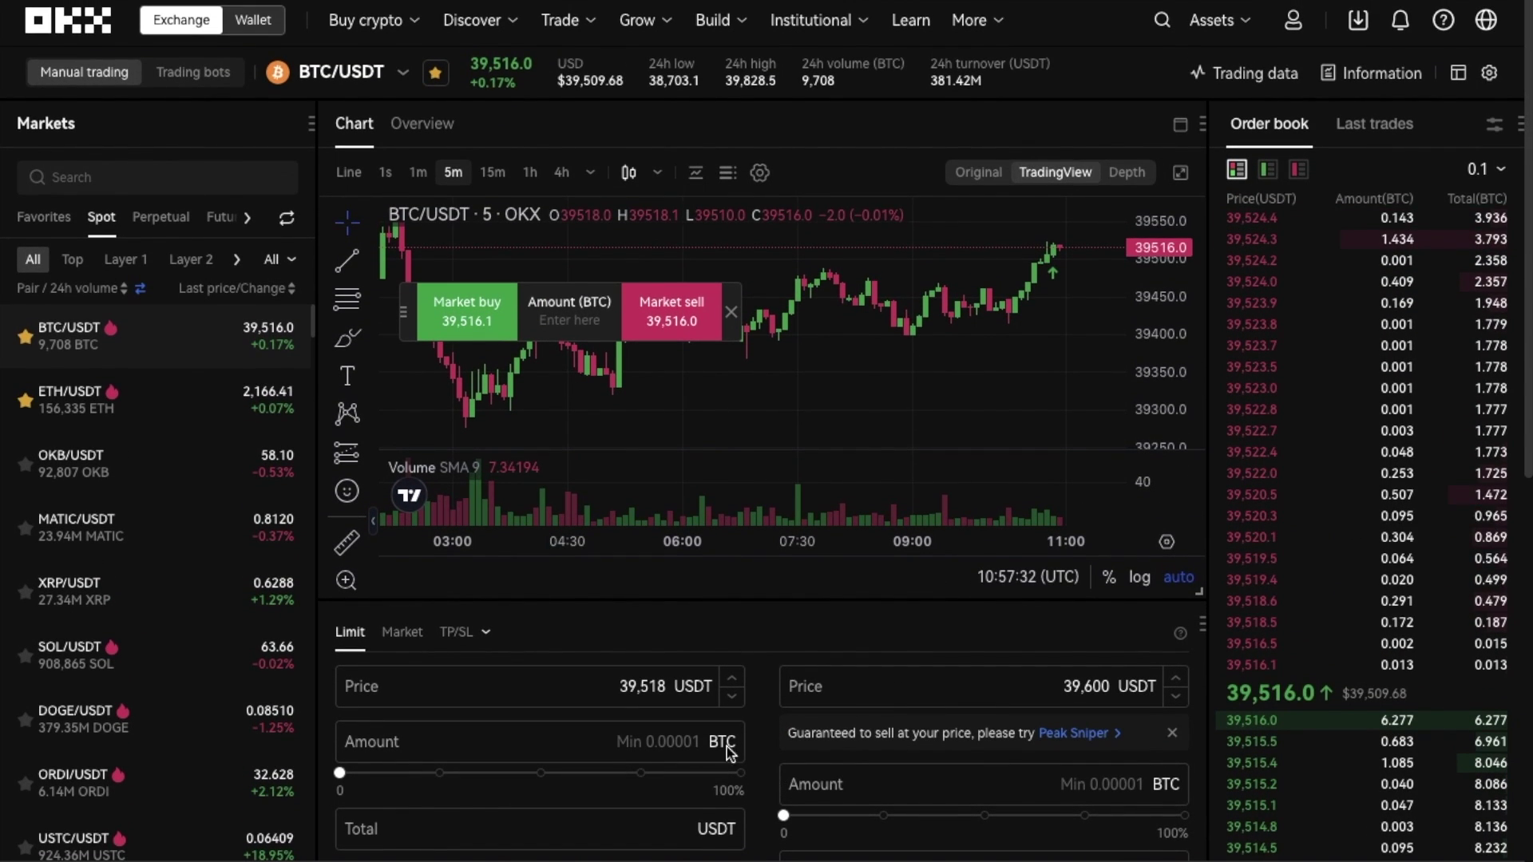
- Set up a TP/SL sell with a 39,000 USDT trigger price for 100% of the BTC balance
click(469, 636)
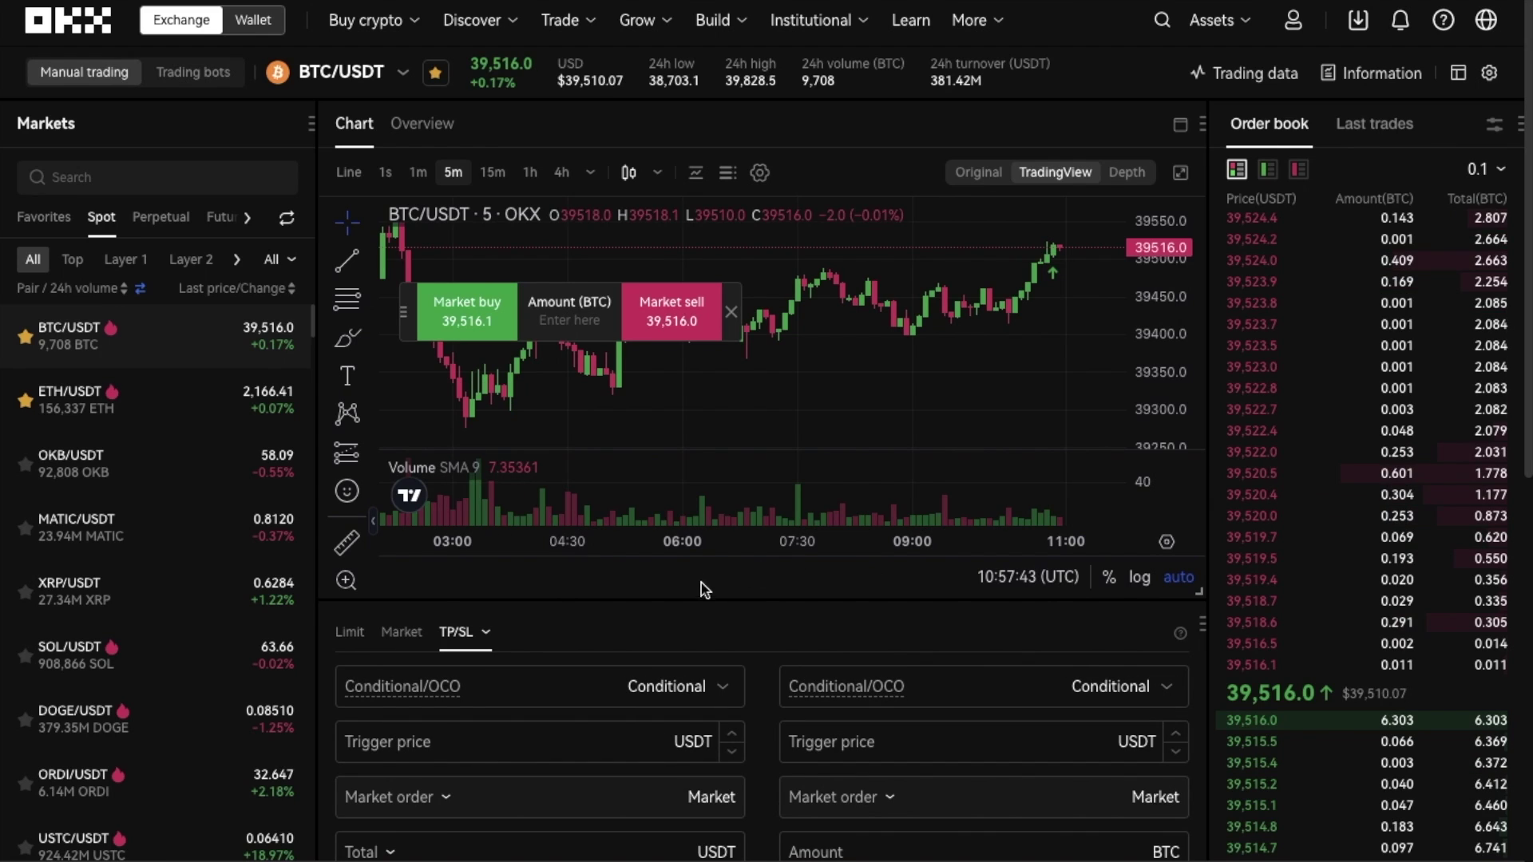
scroll(702, 588, down, 3)
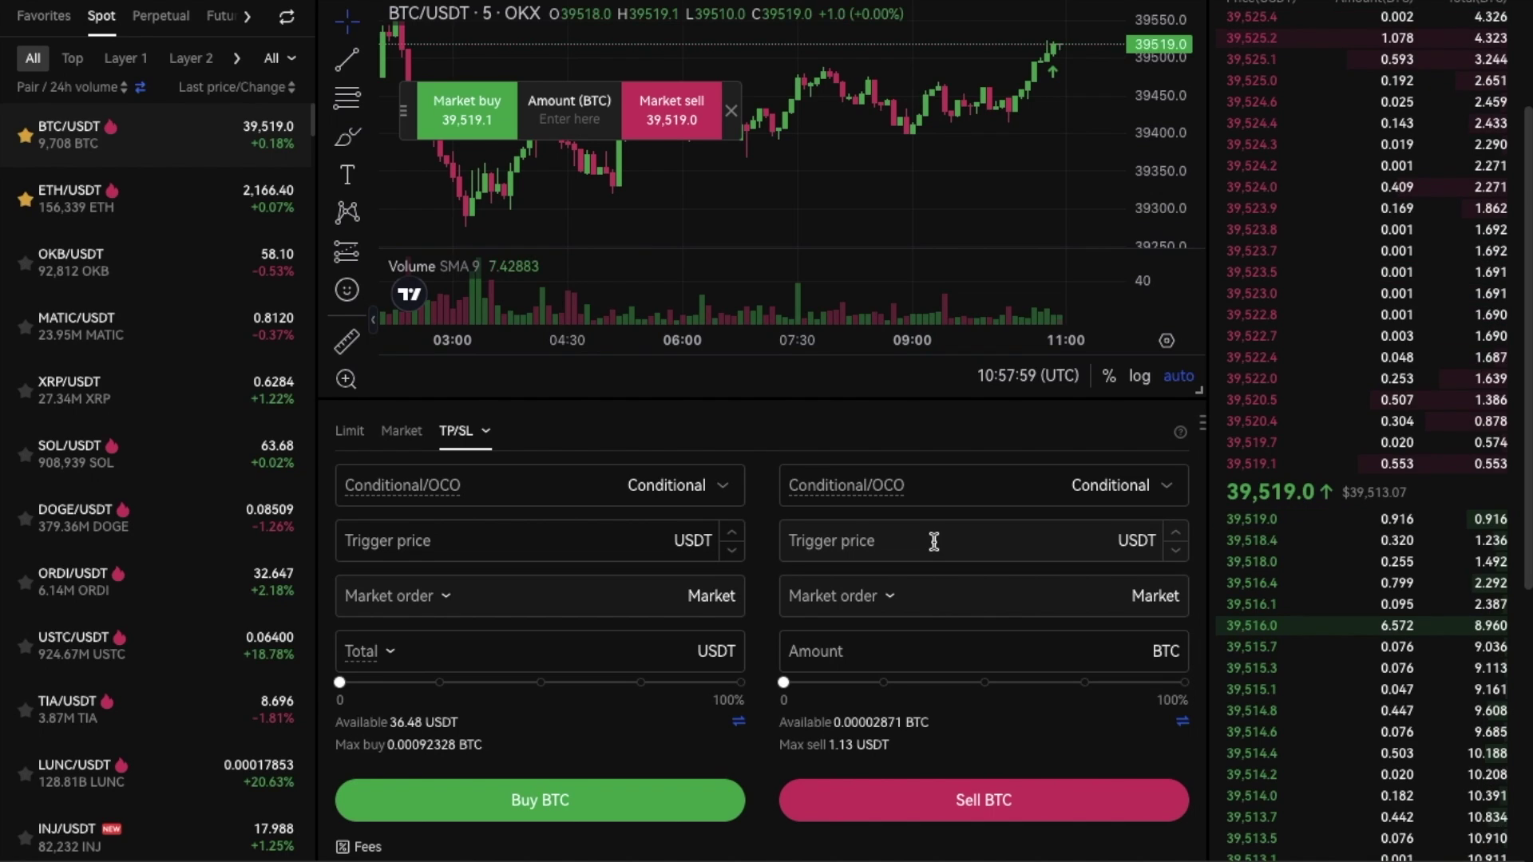
click(933, 542)
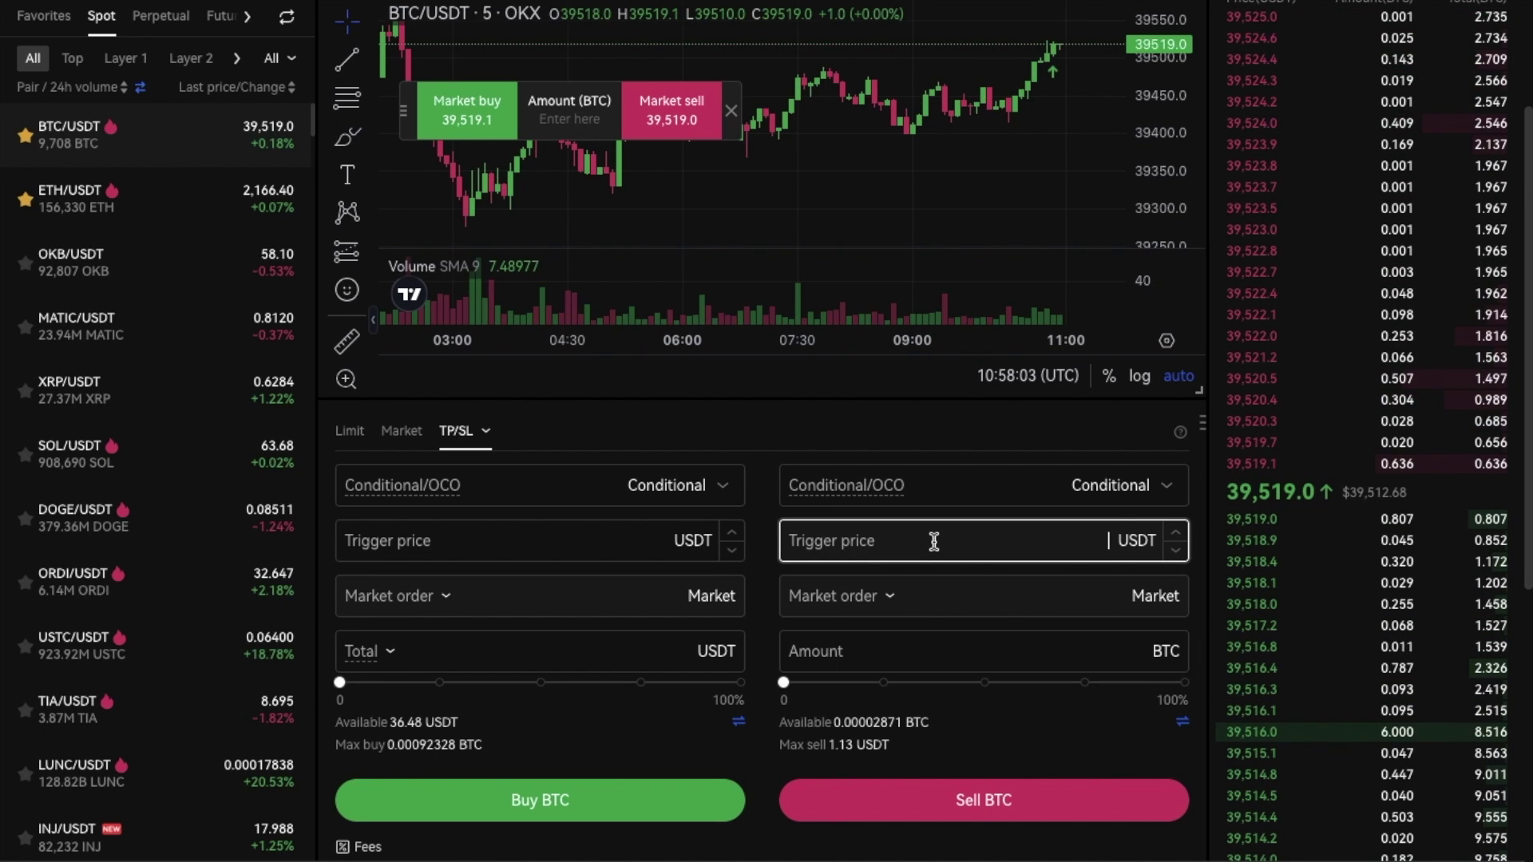
text(39)
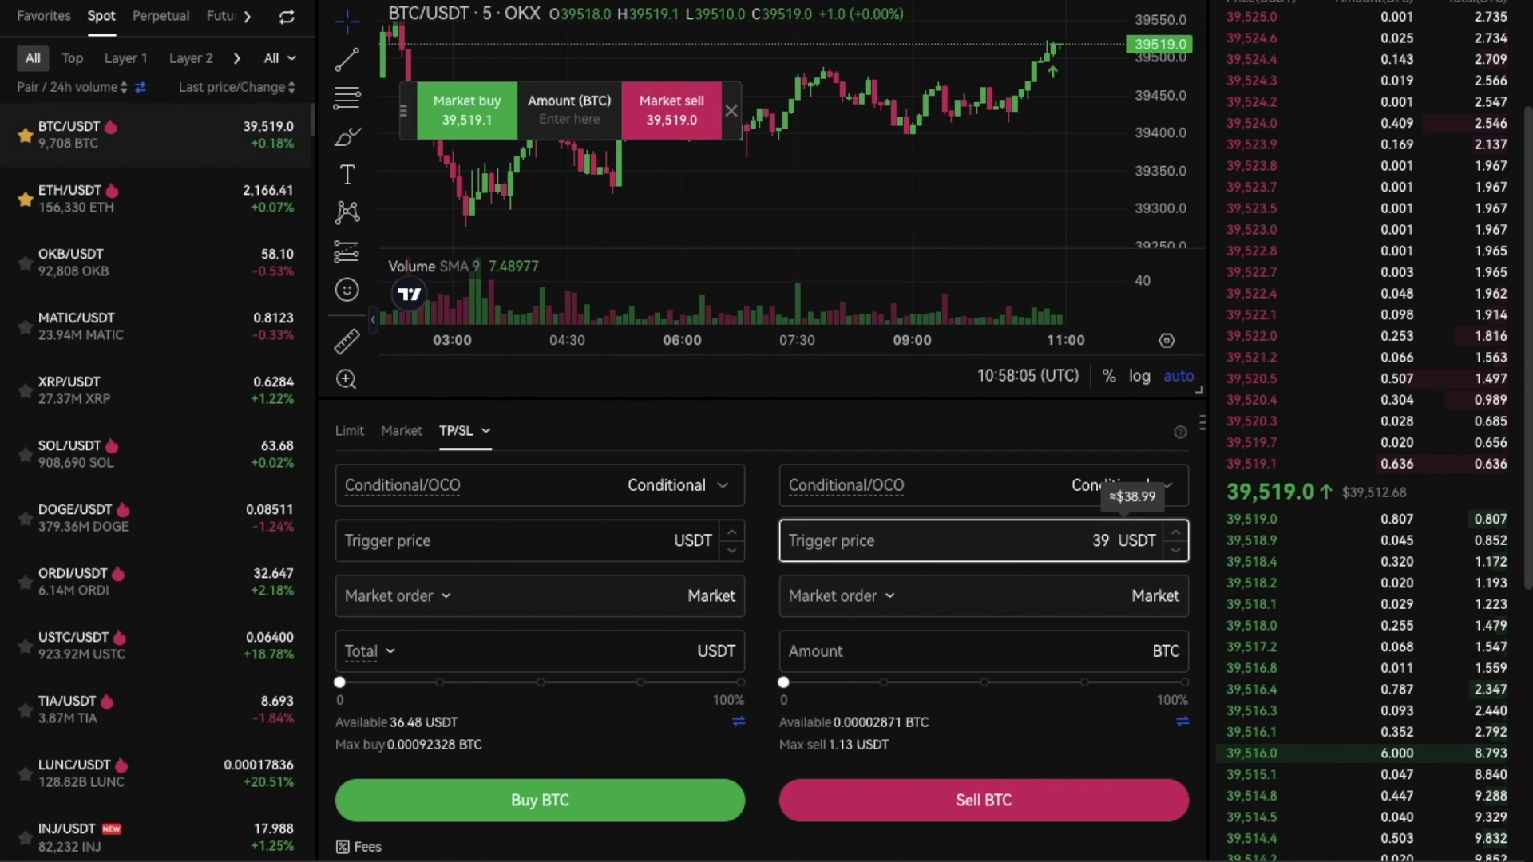
text(,000)
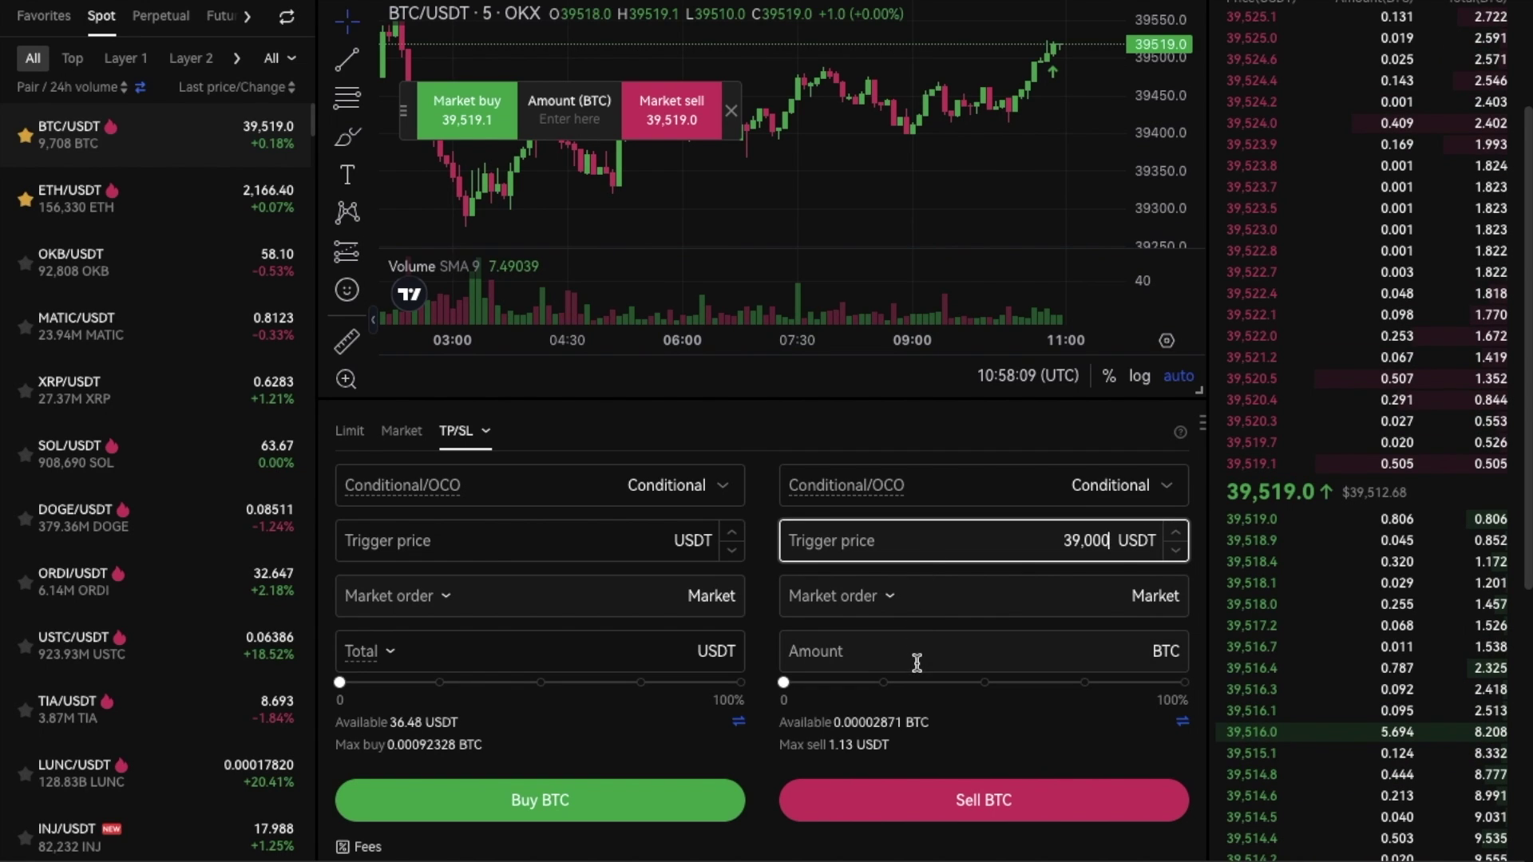
drag(783, 683, 1183, 683)
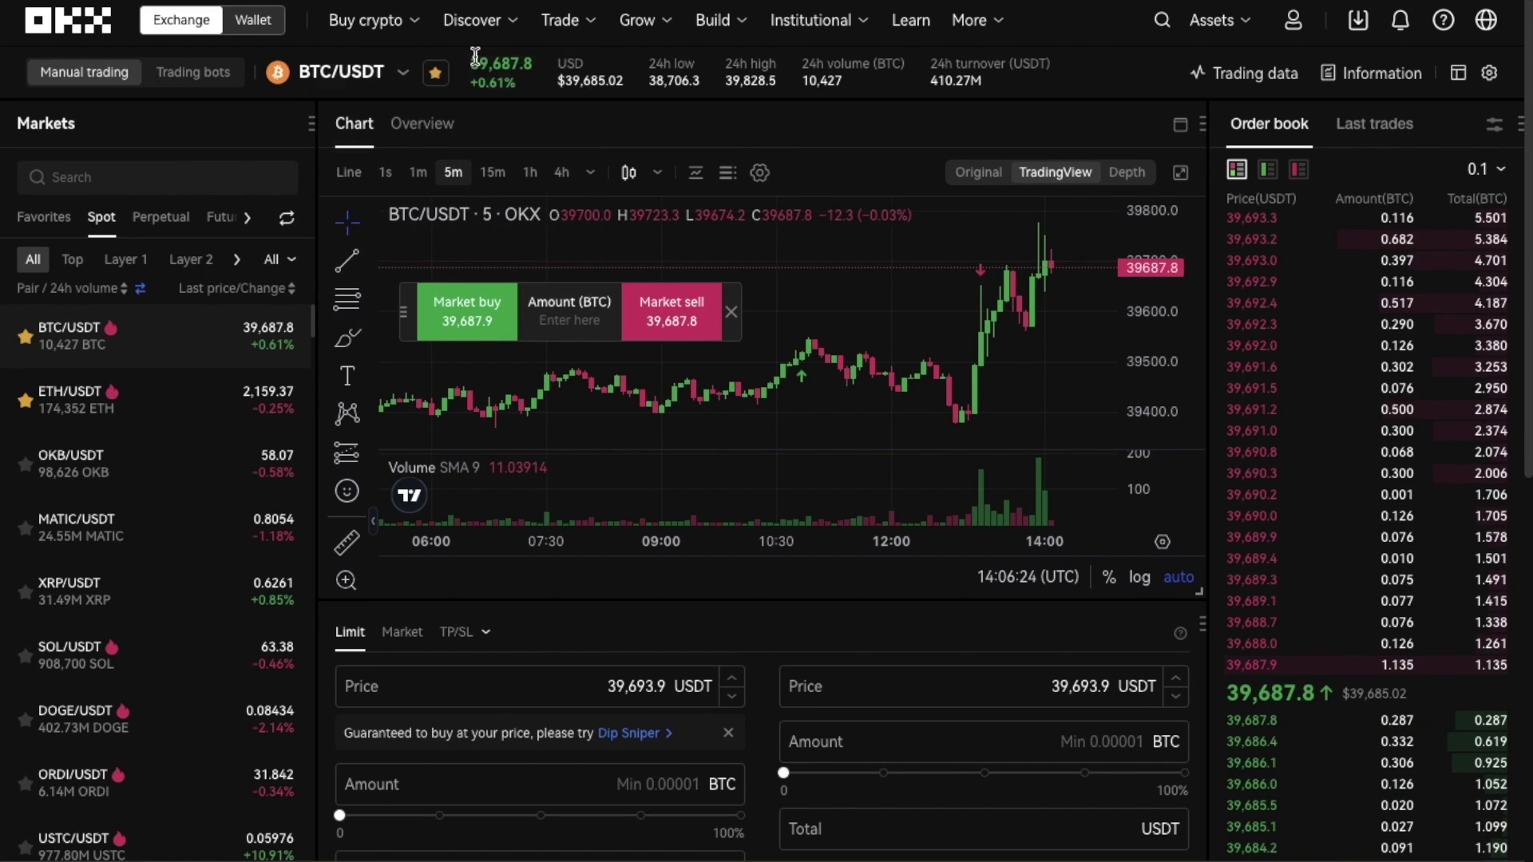
scroll(538, 134, down, 4)
scroll(538, 134, down, 5)
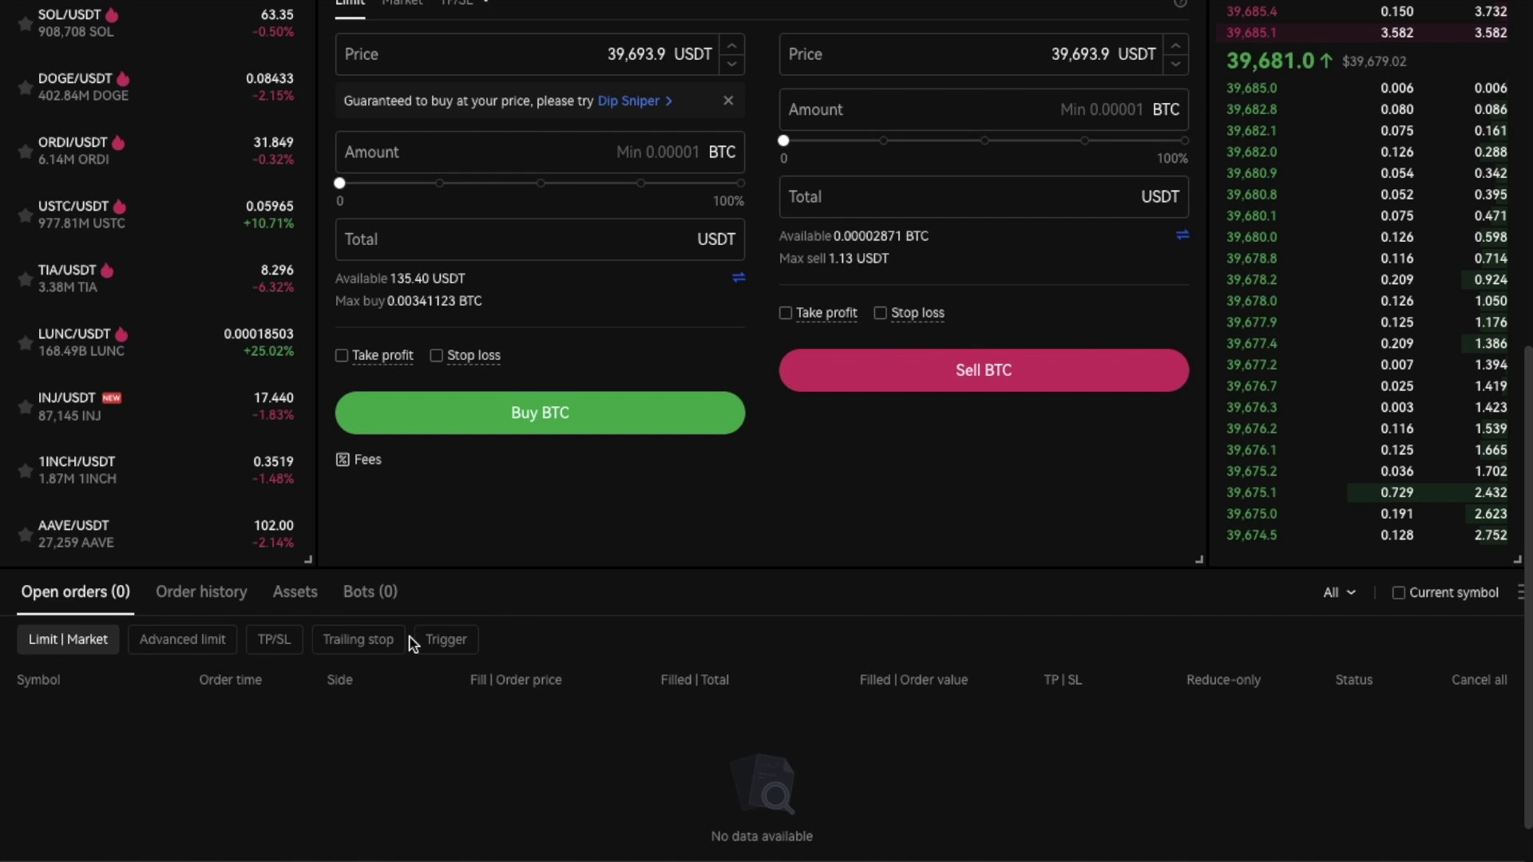
- Switch to Order history and view details of the filled 39,600 USDT BTC/USDT sell
click(188, 595)
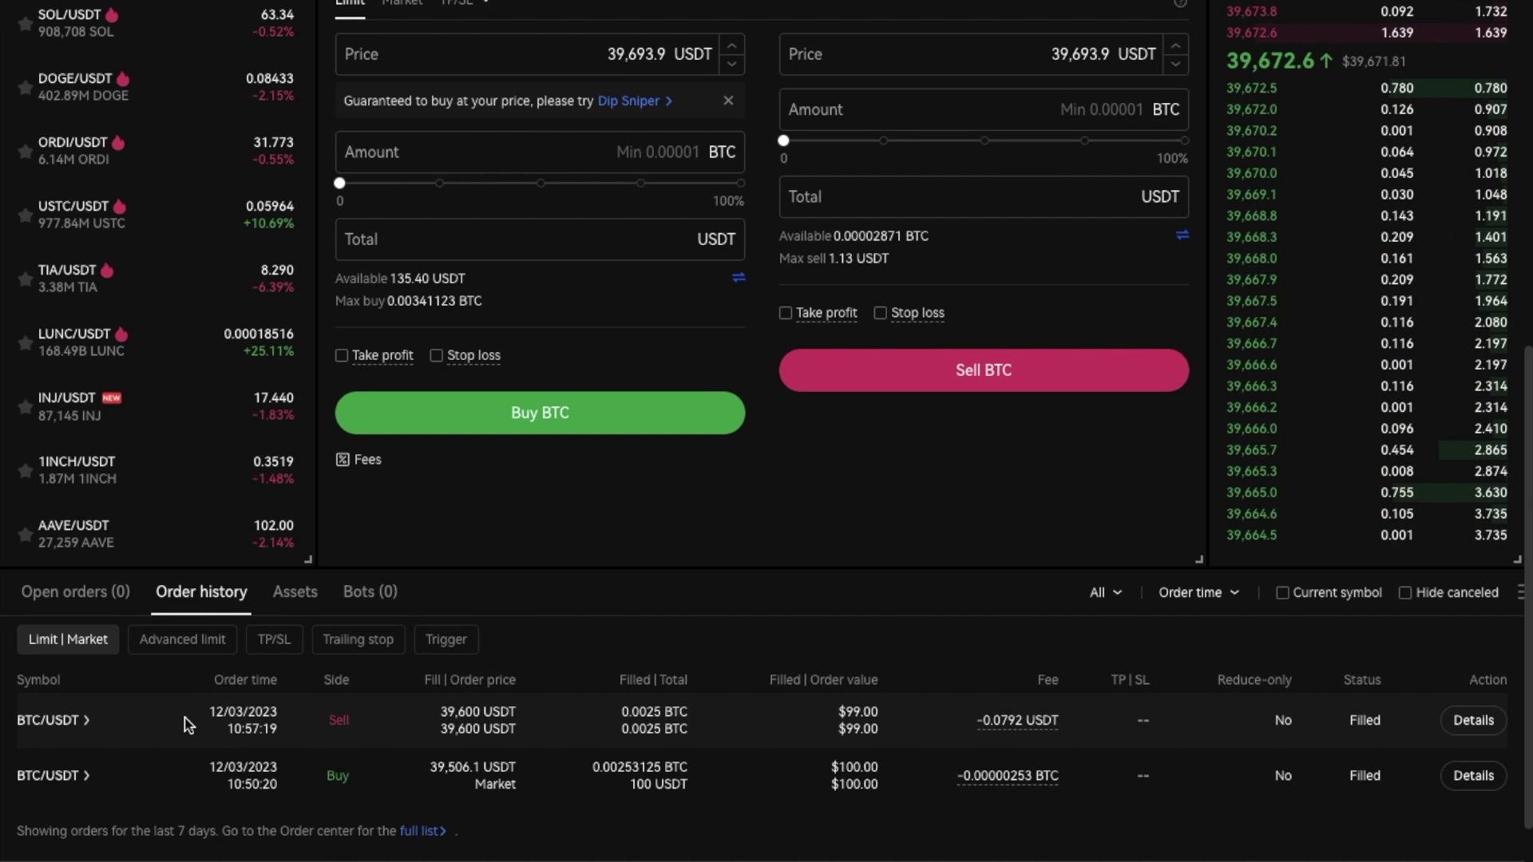
click(1472, 721)
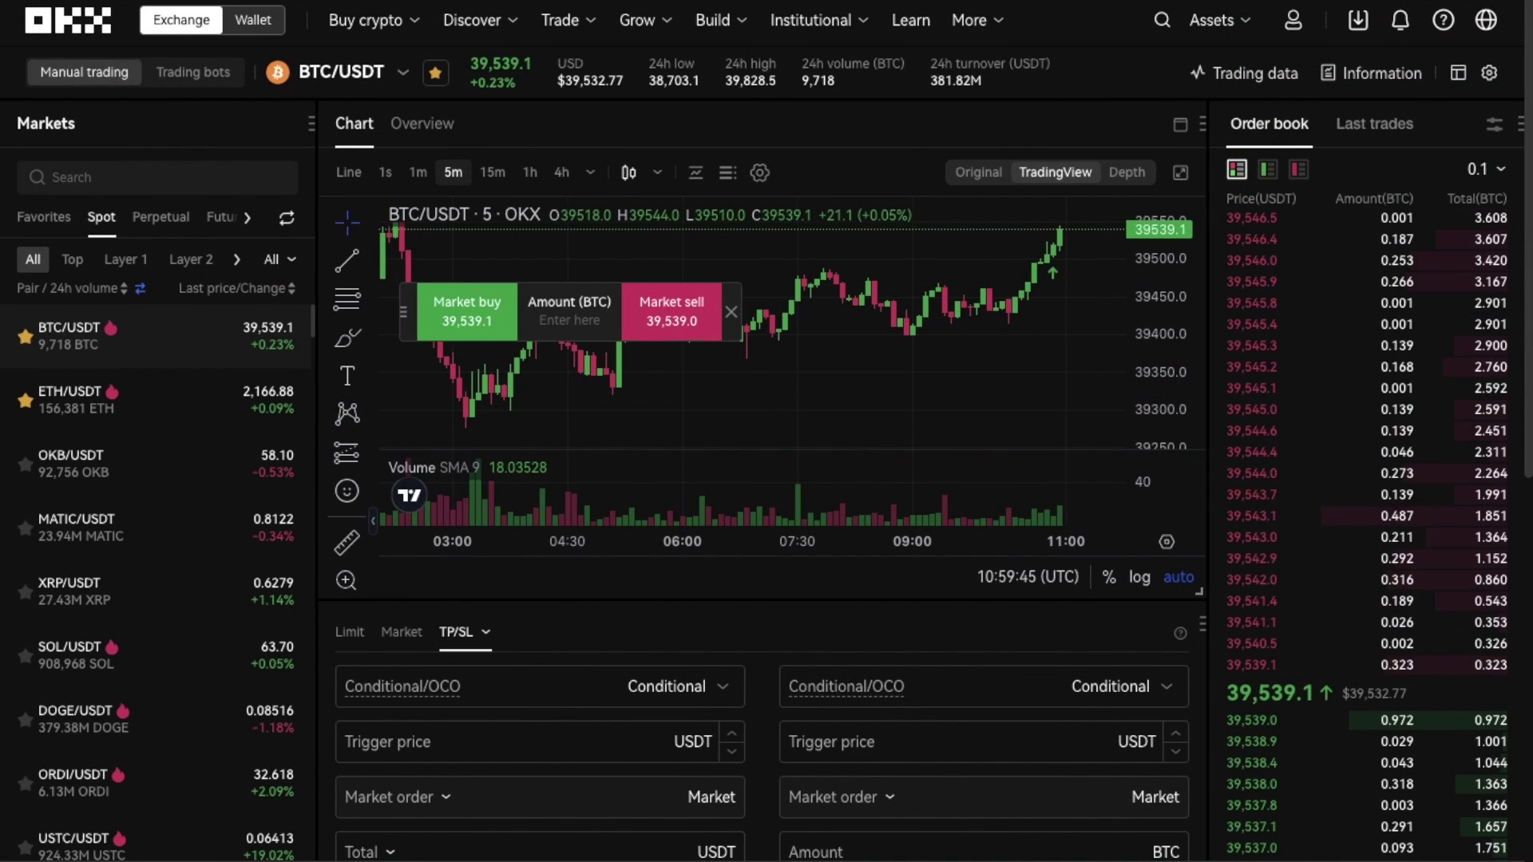
- Go to Grow > Earn, expand the USDT products, and choose Subscribe for Simple Earn
mouse_move(654, 23)
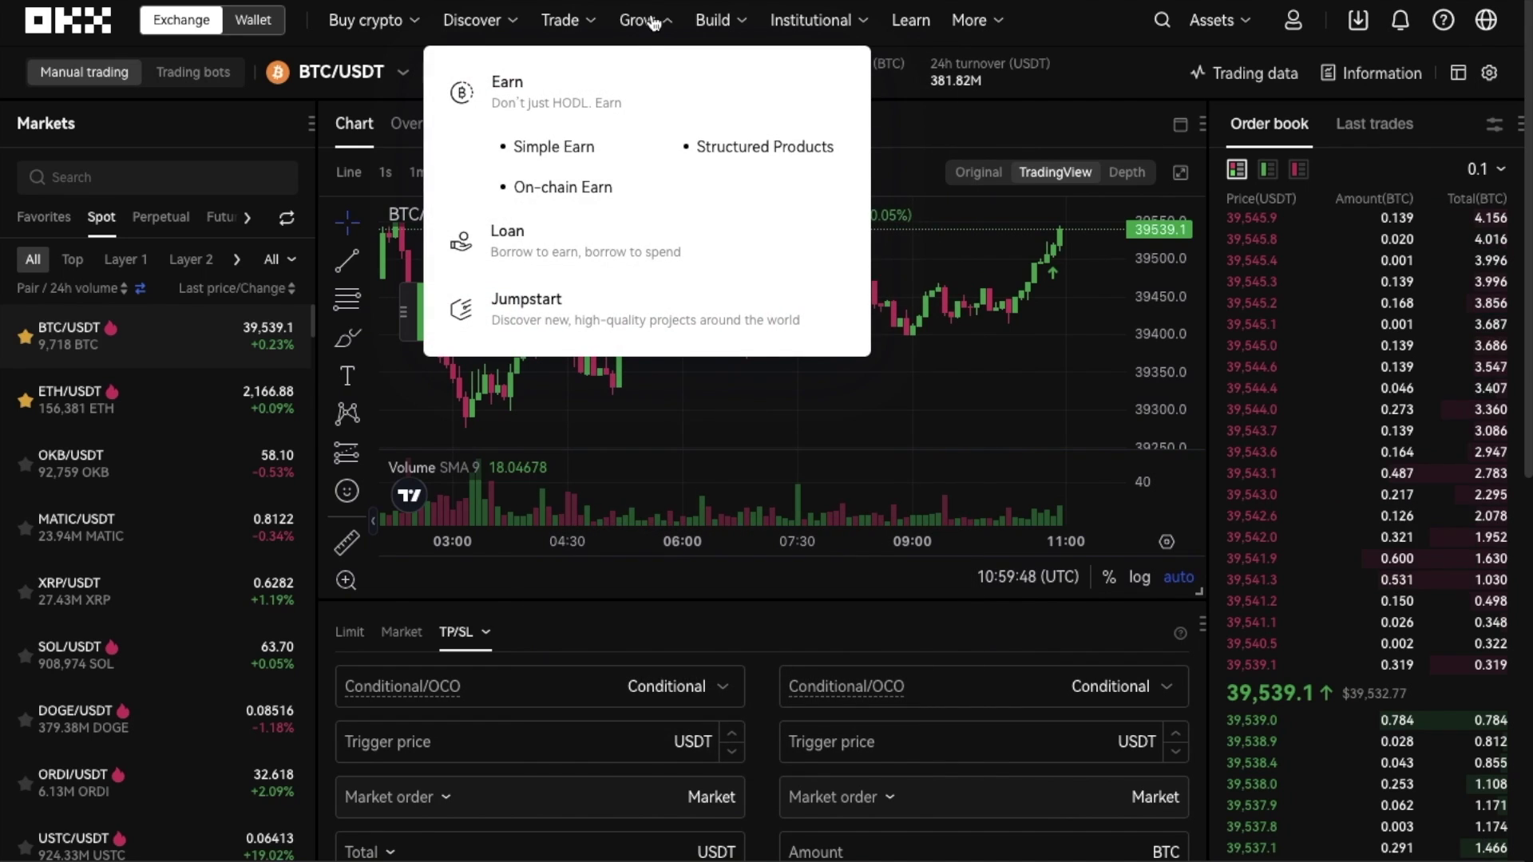
click(638, 97)
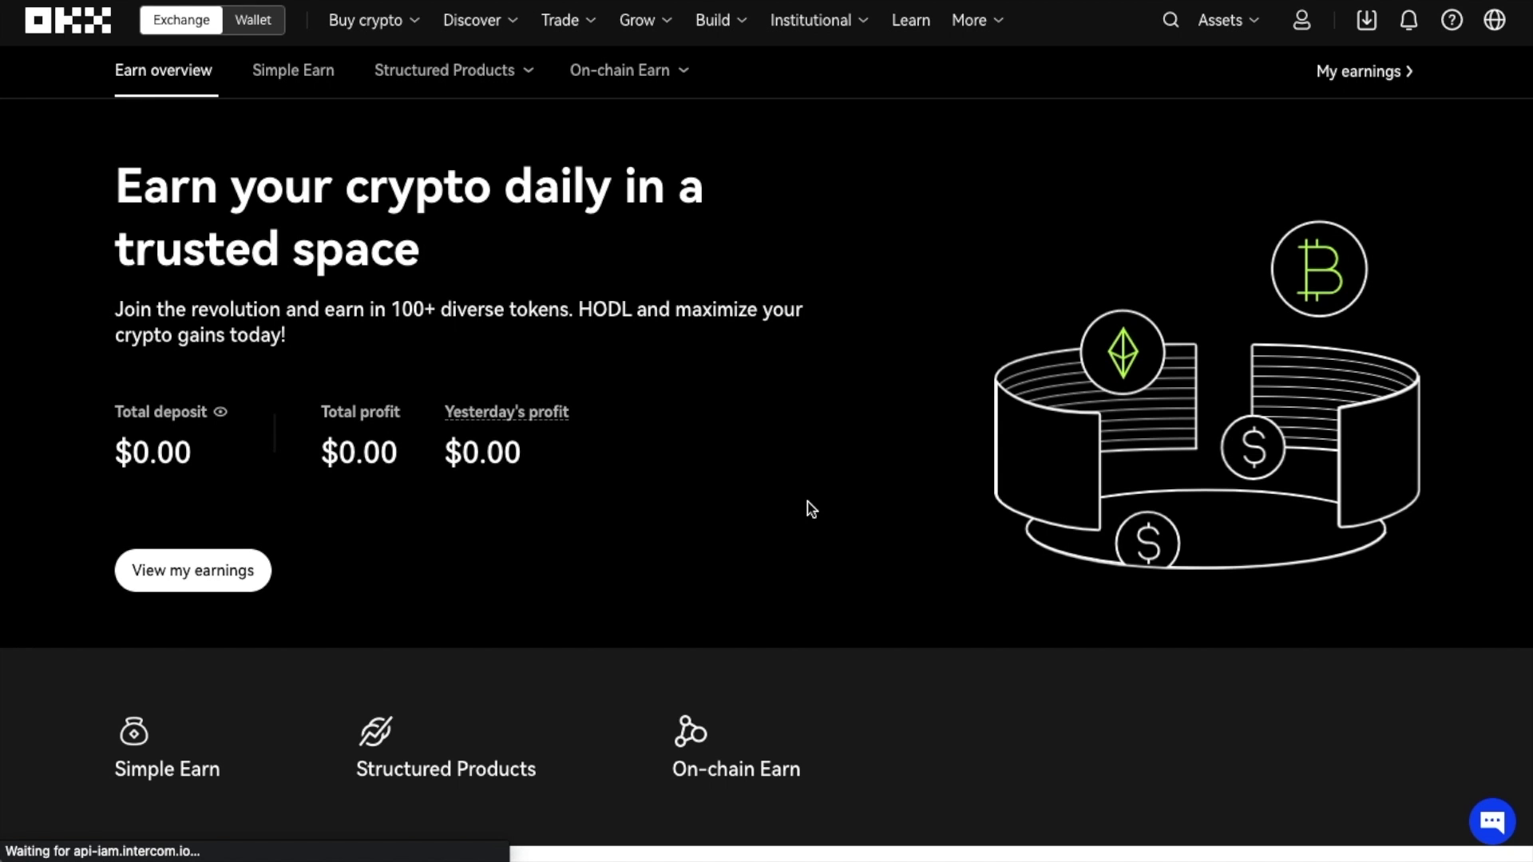
scroll(810, 509, down, 10)
scroll(807, 503, down, 3)
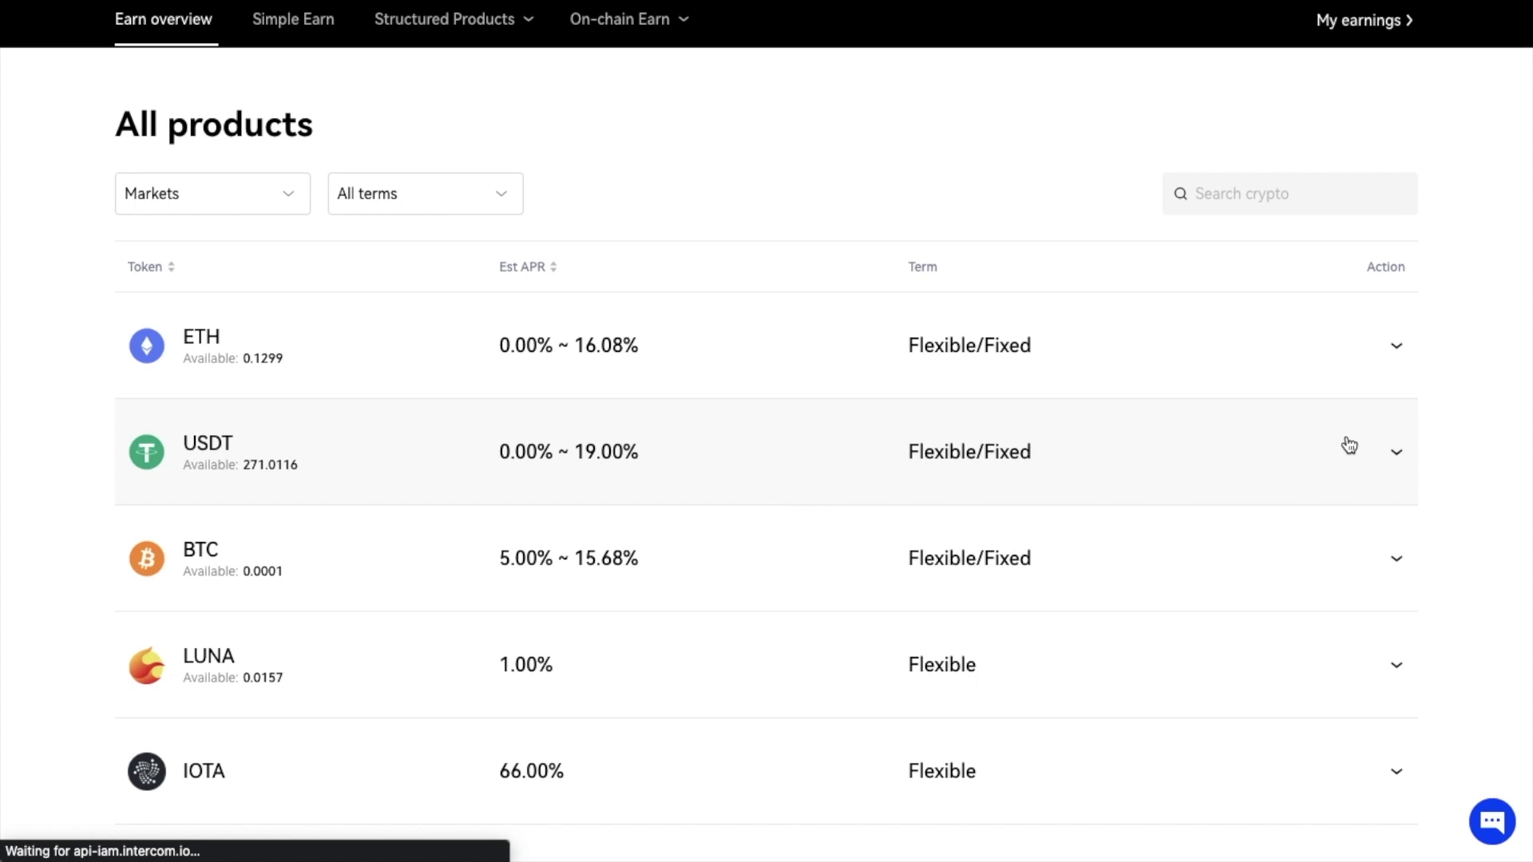
click(1383, 445)
scroll(1377, 431, down, 2)
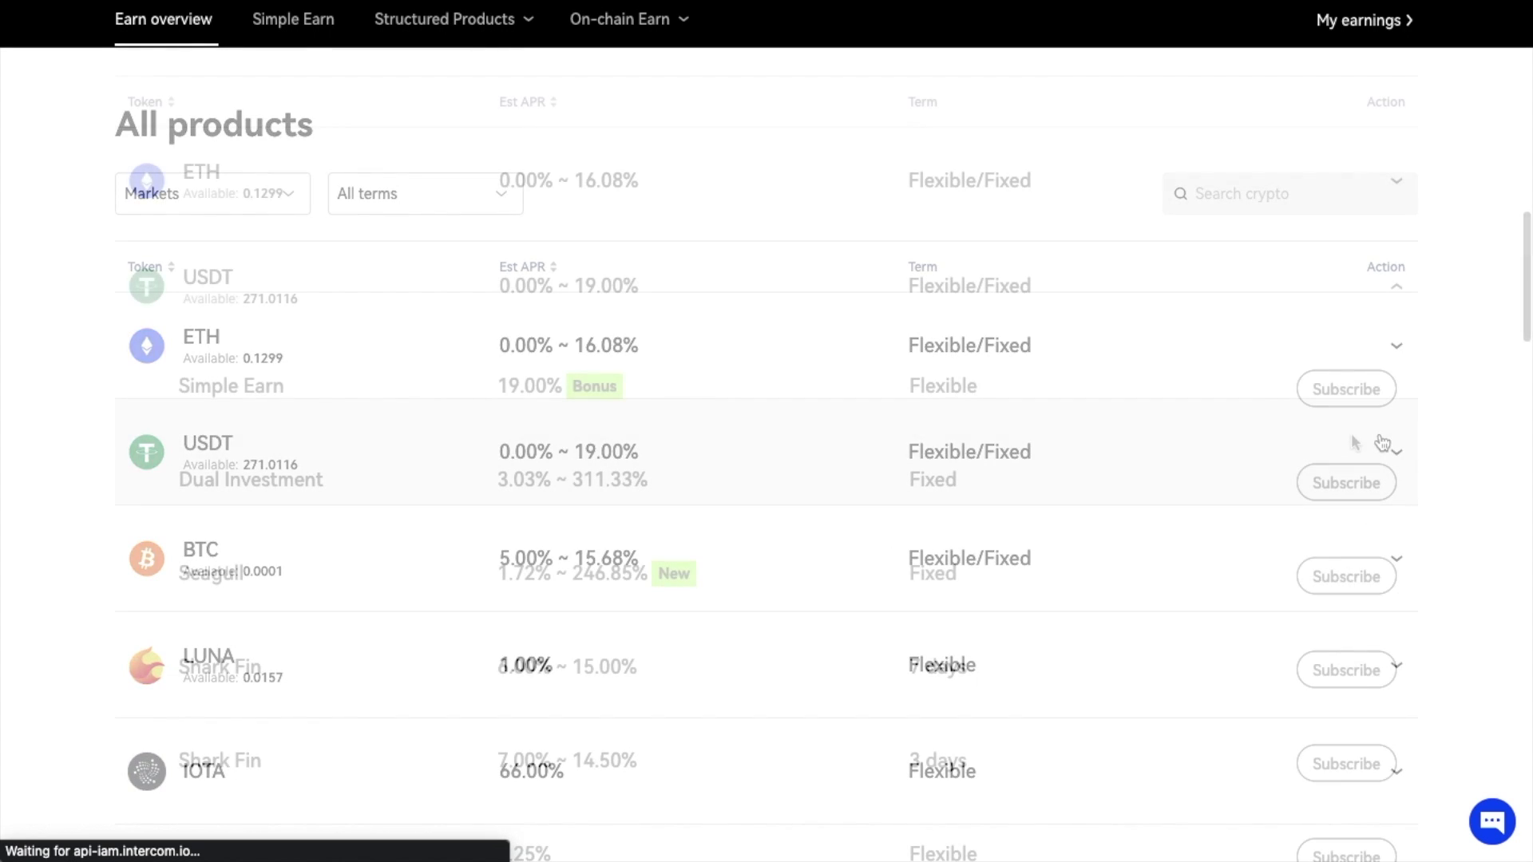
click(1357, 393)
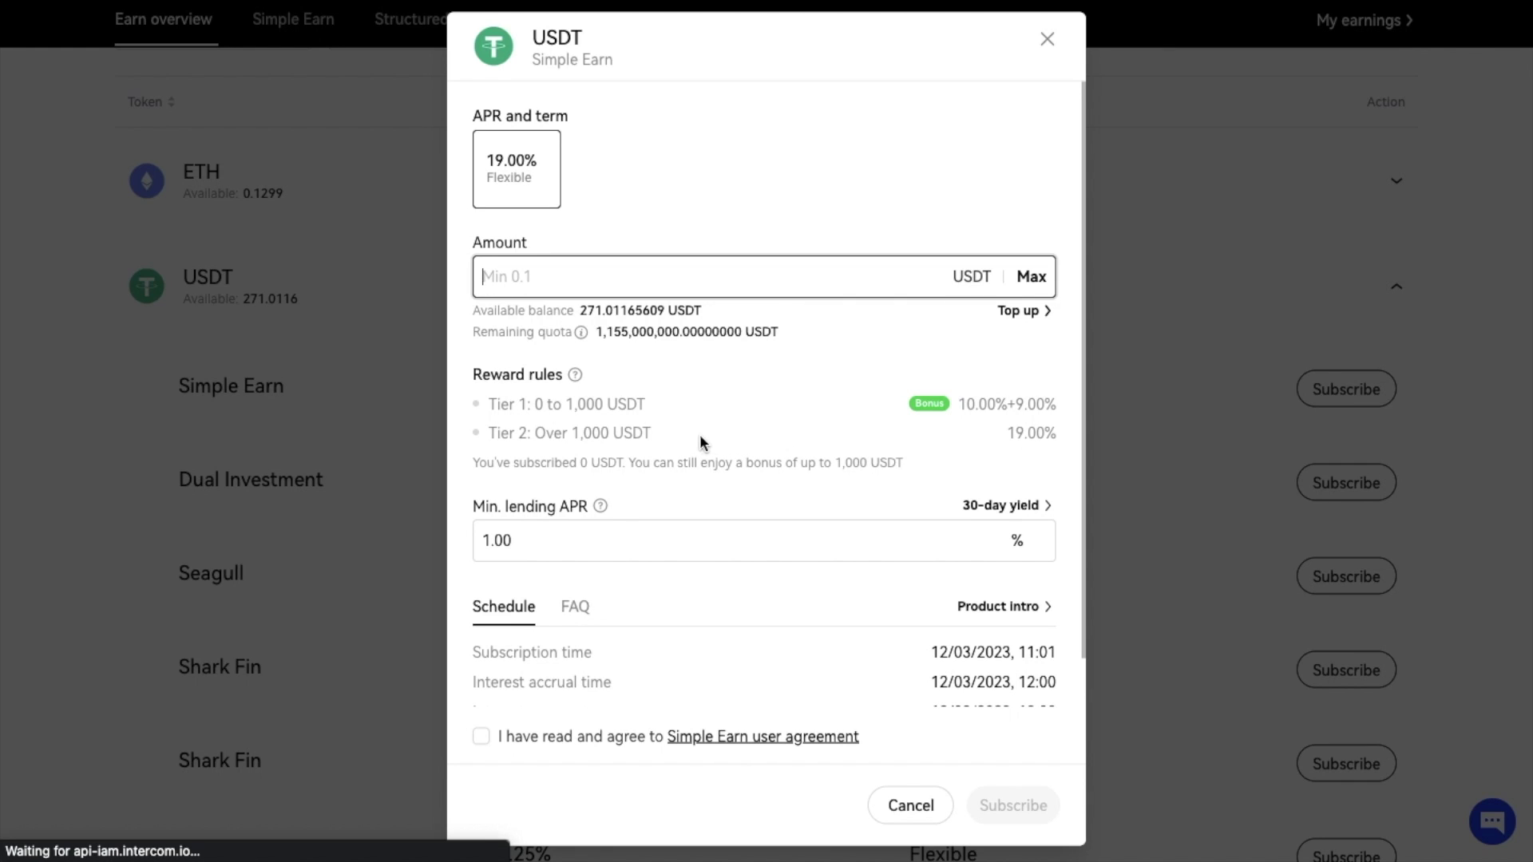
- Subscribe 100 USDT to flexible Simple Earn, accepting the user agreement
click(746, 268)
text(100)
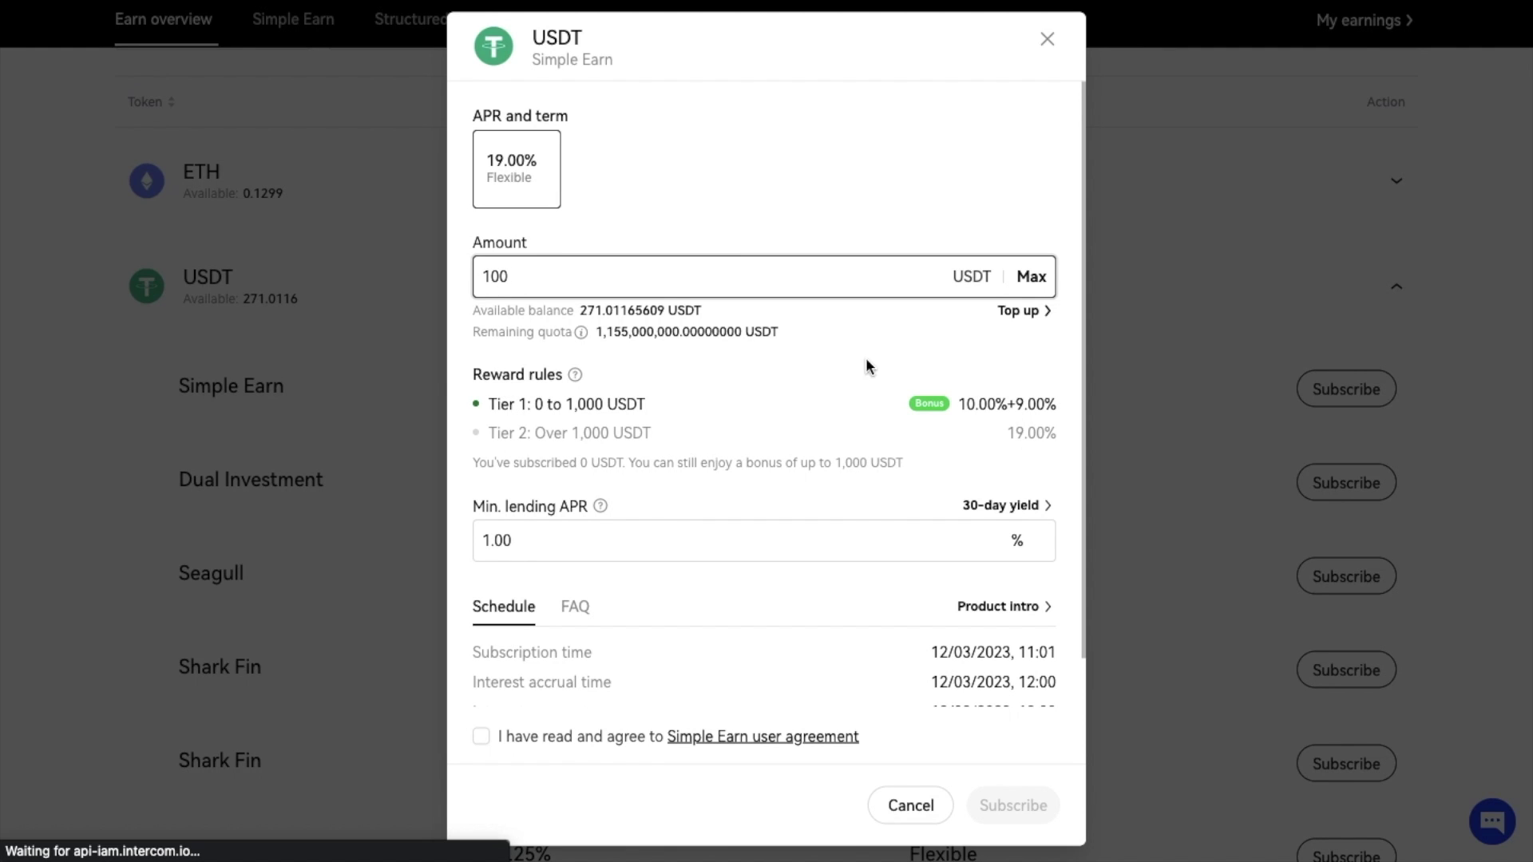
scroll(865, 607, down, 1)
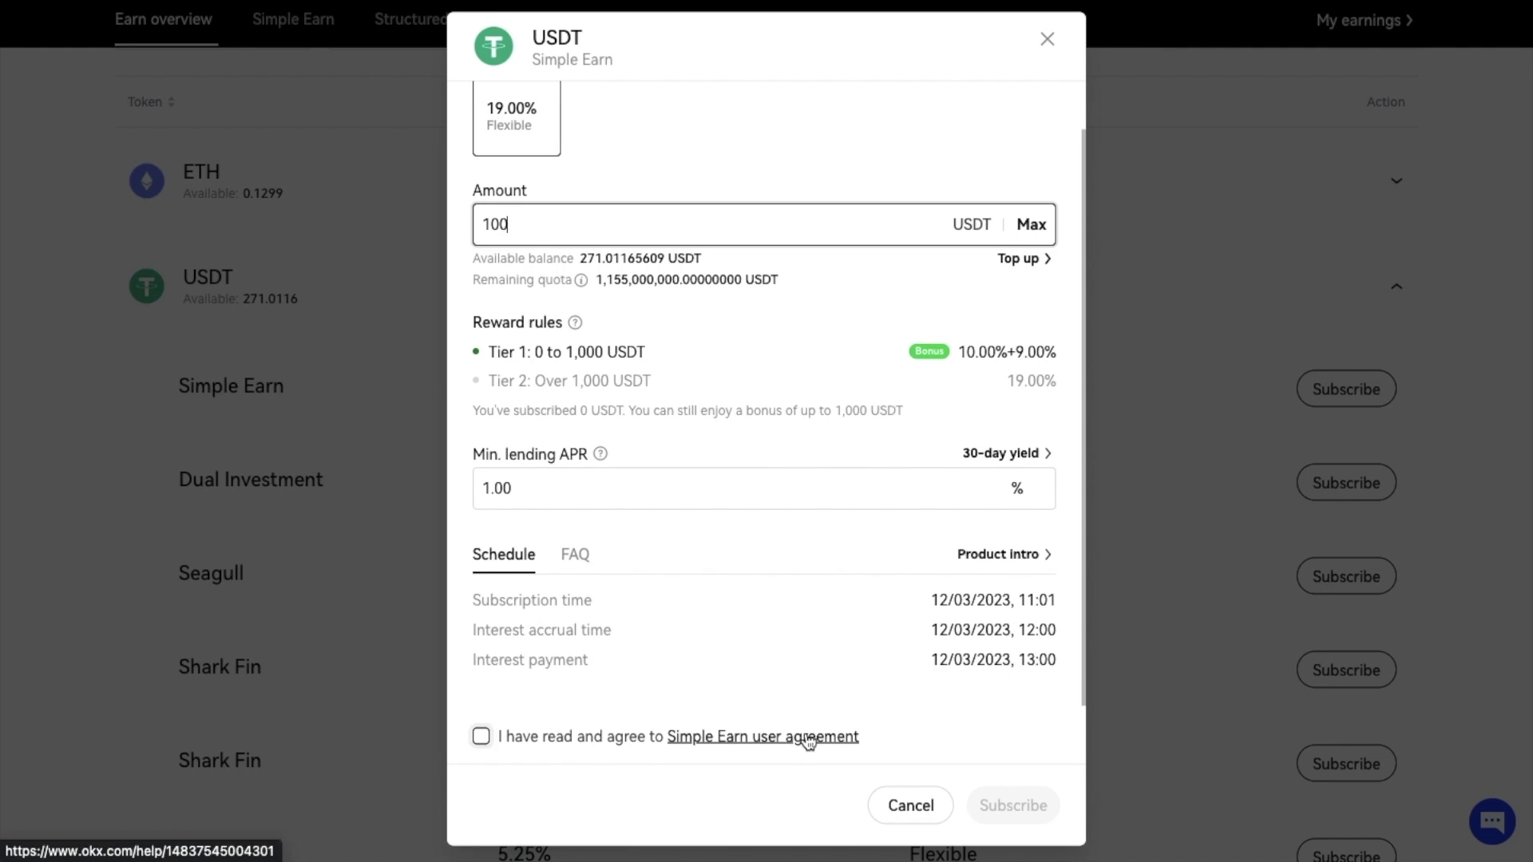
click(481, 738)
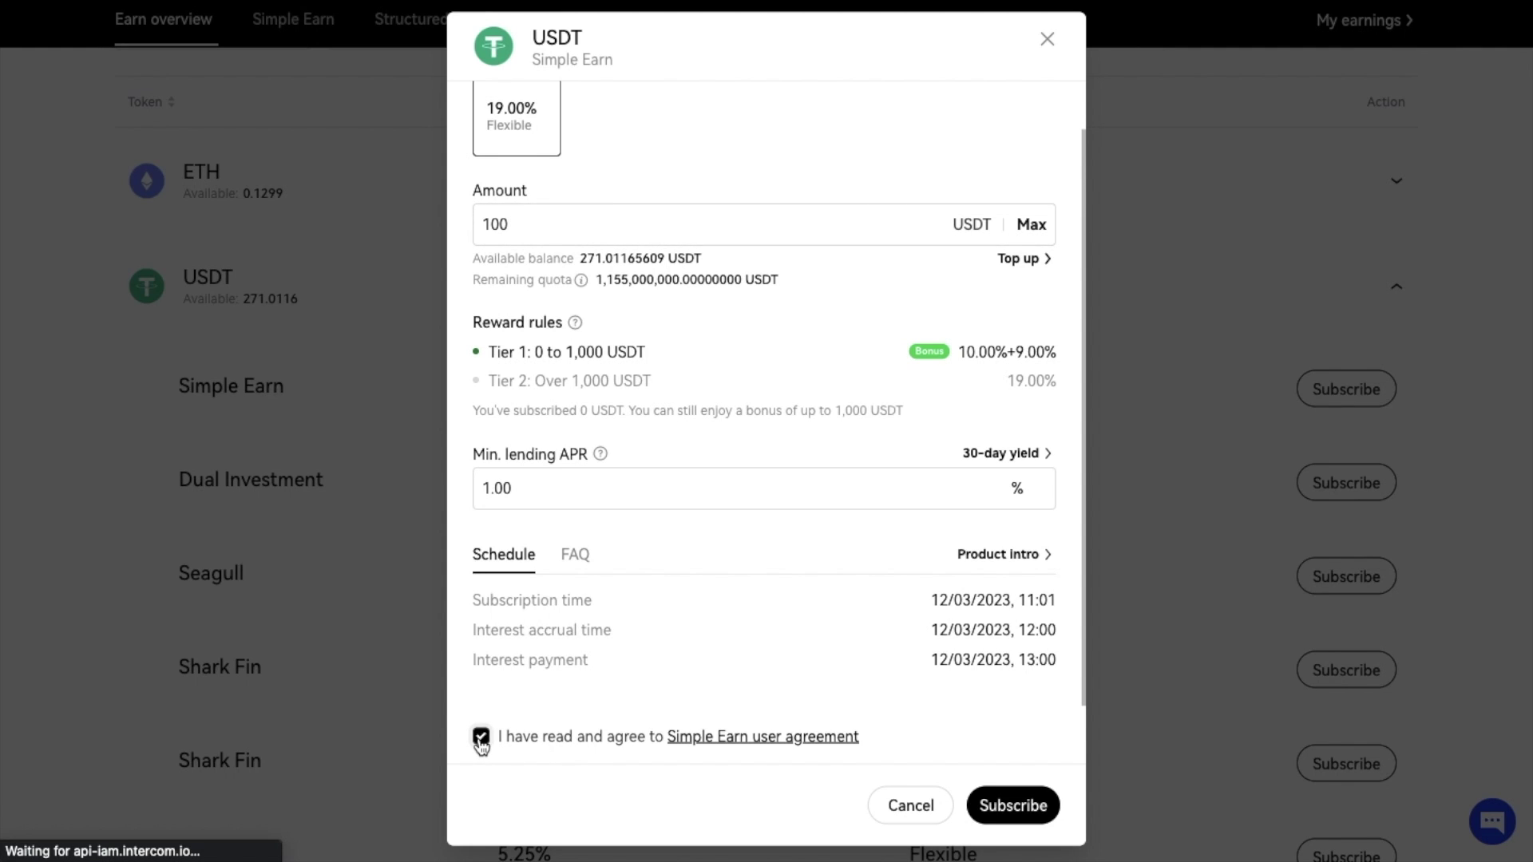
click(1009, 806)
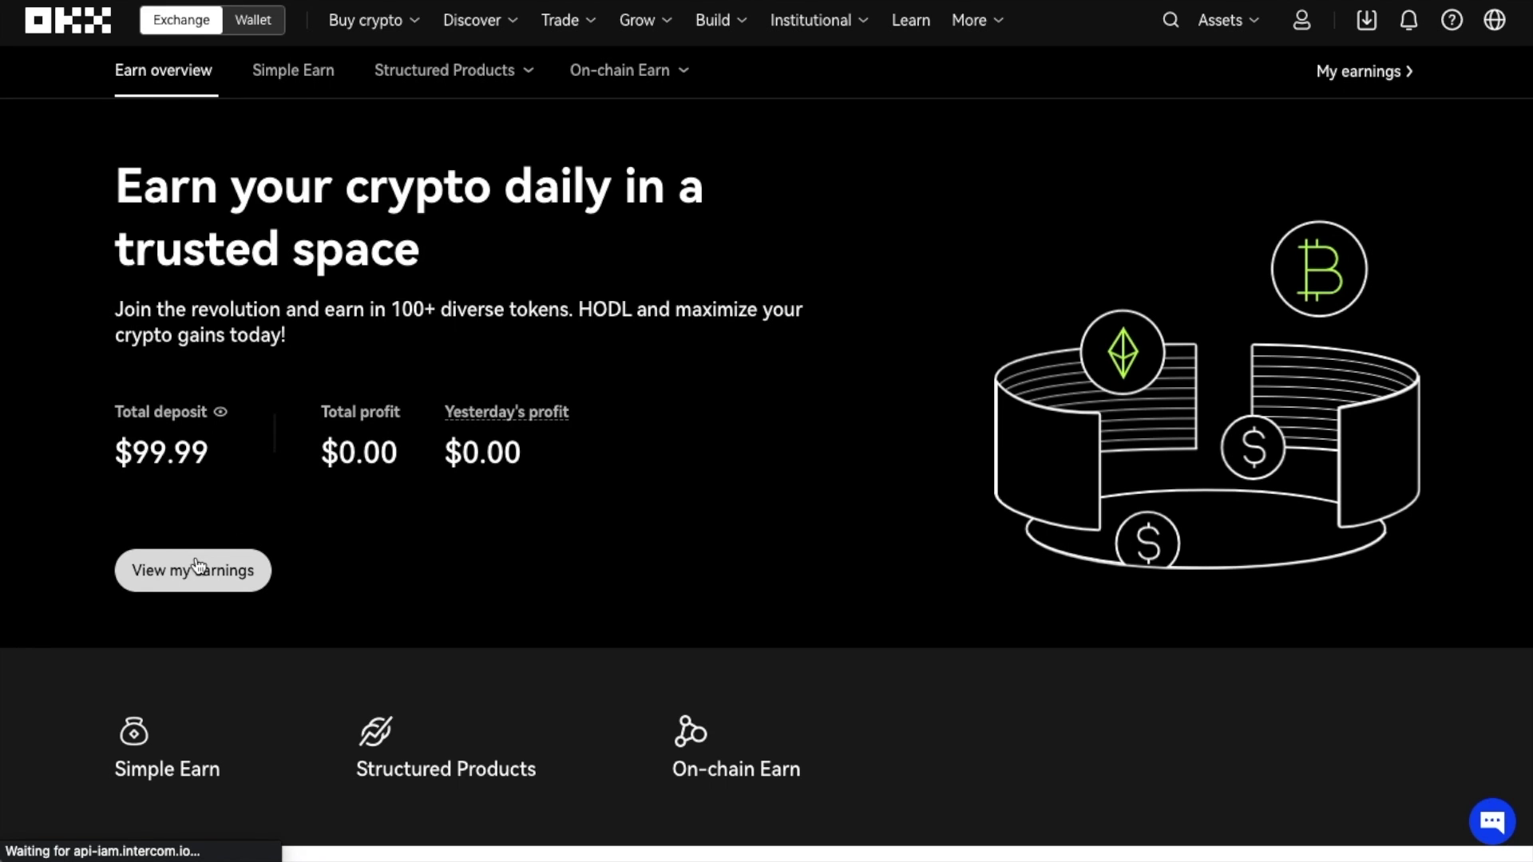
- Redeem the maximum 100 USDT from the USDT Simple Earn holding in My earnings
click(194, 586)
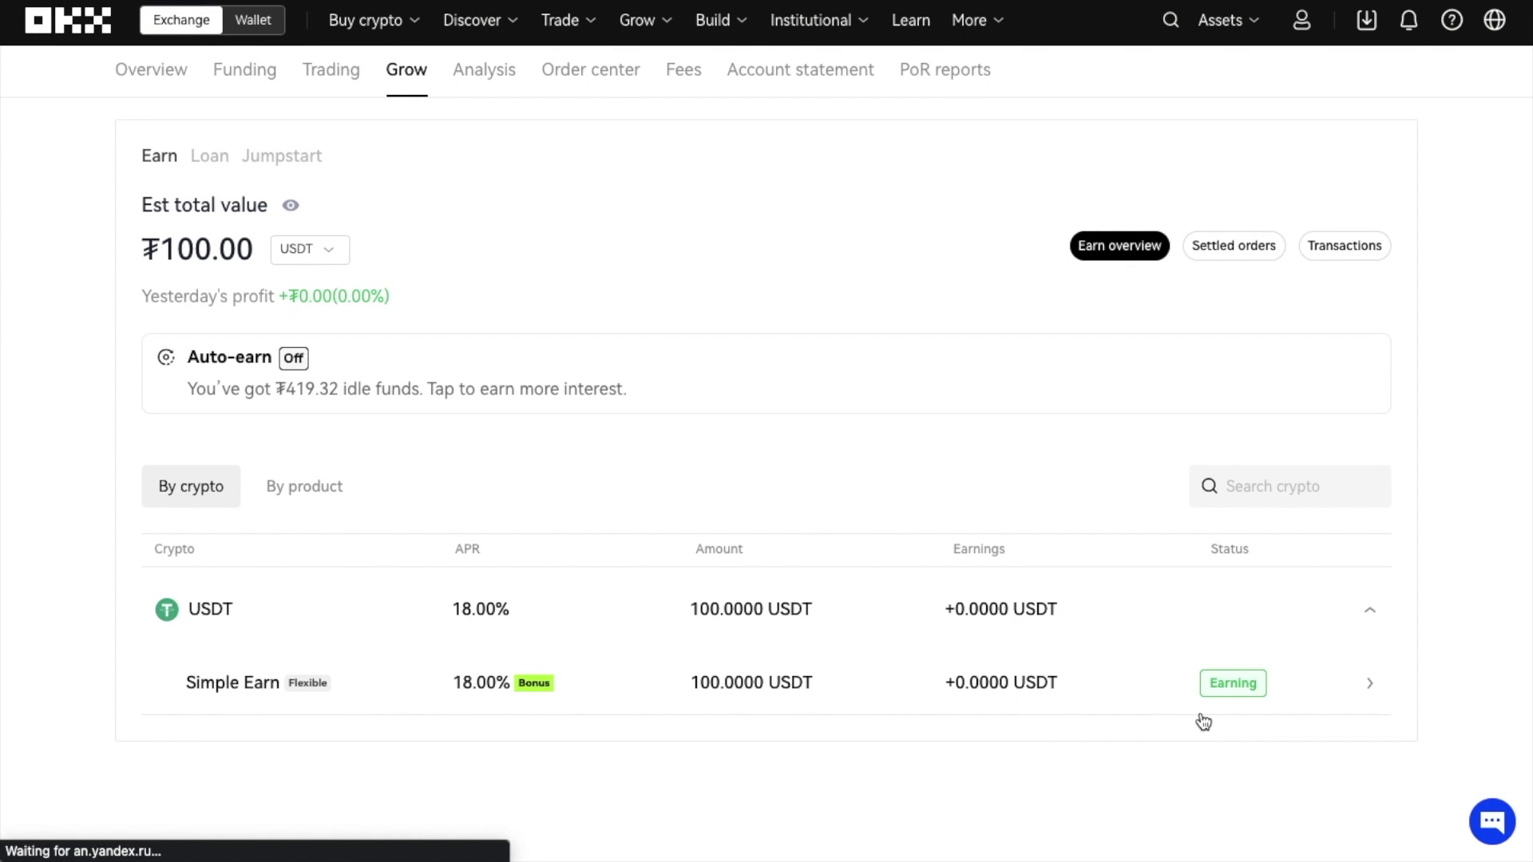
click(1317, 686)
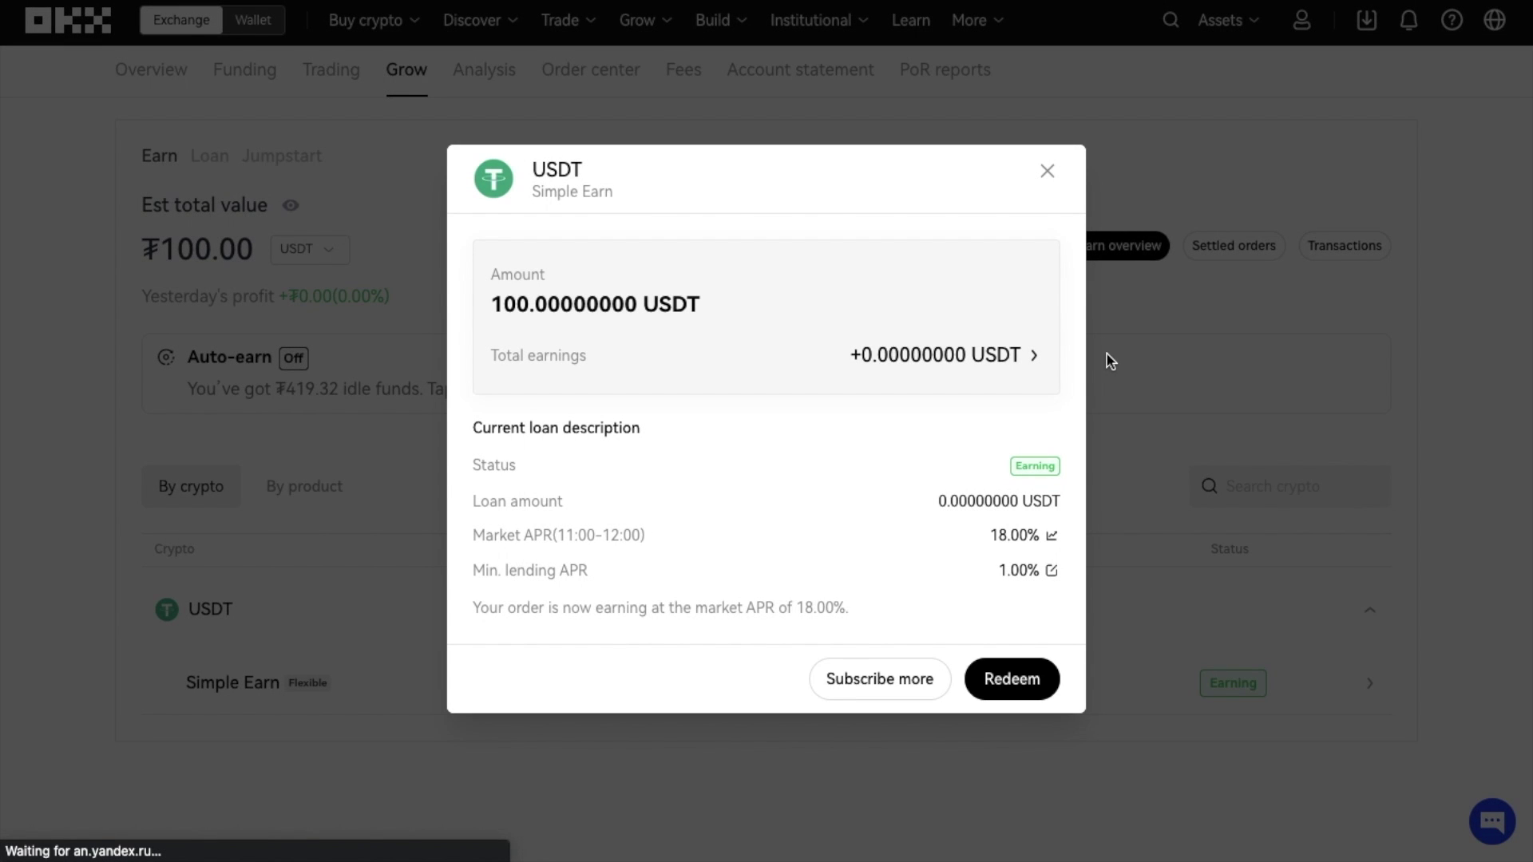
click(1010, 699)
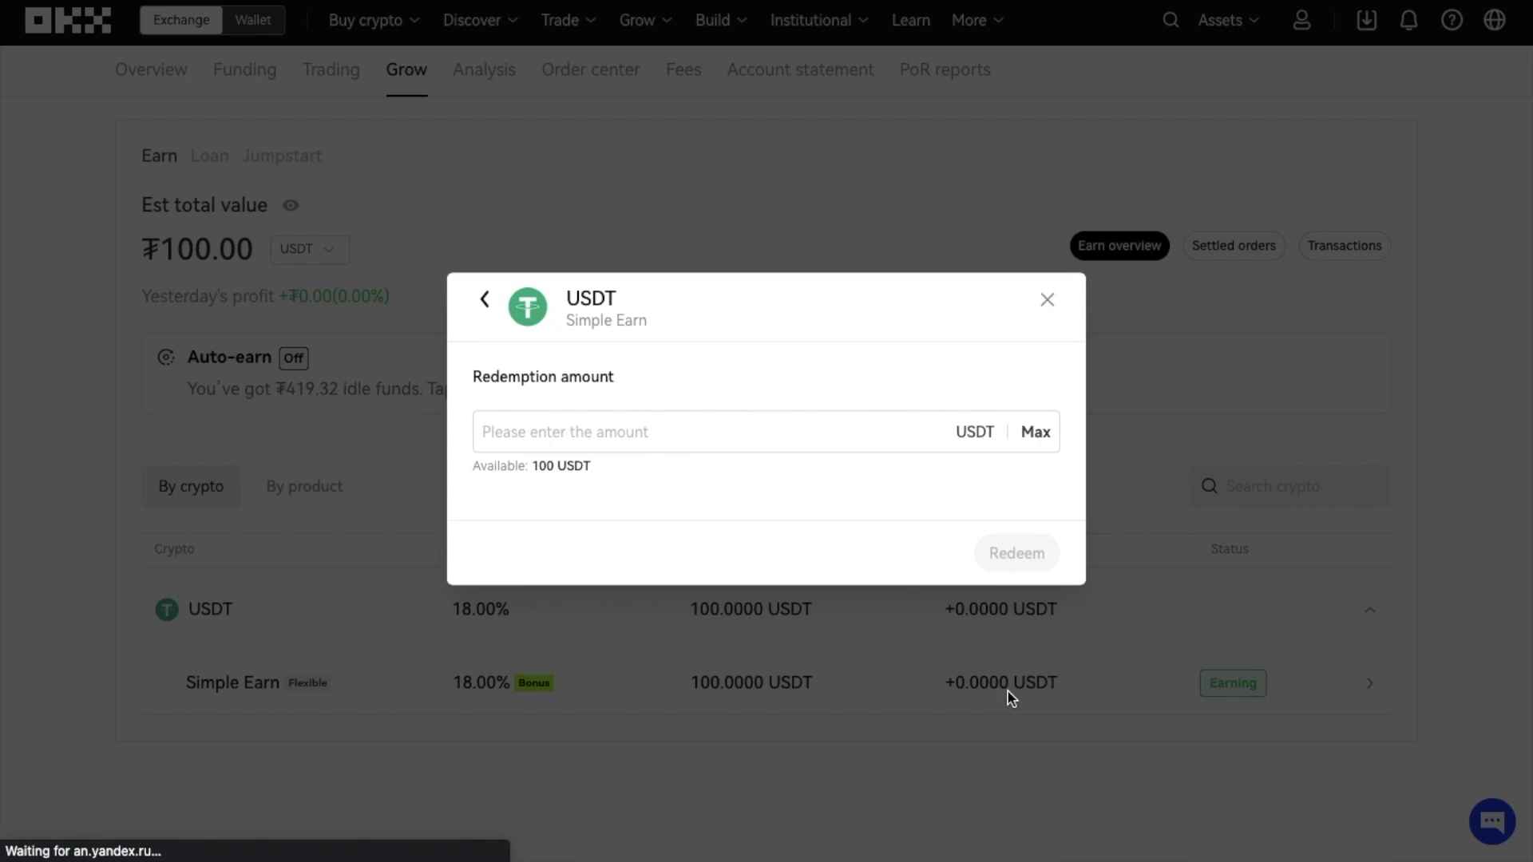
click(1035, 440)
click(1038, 557)
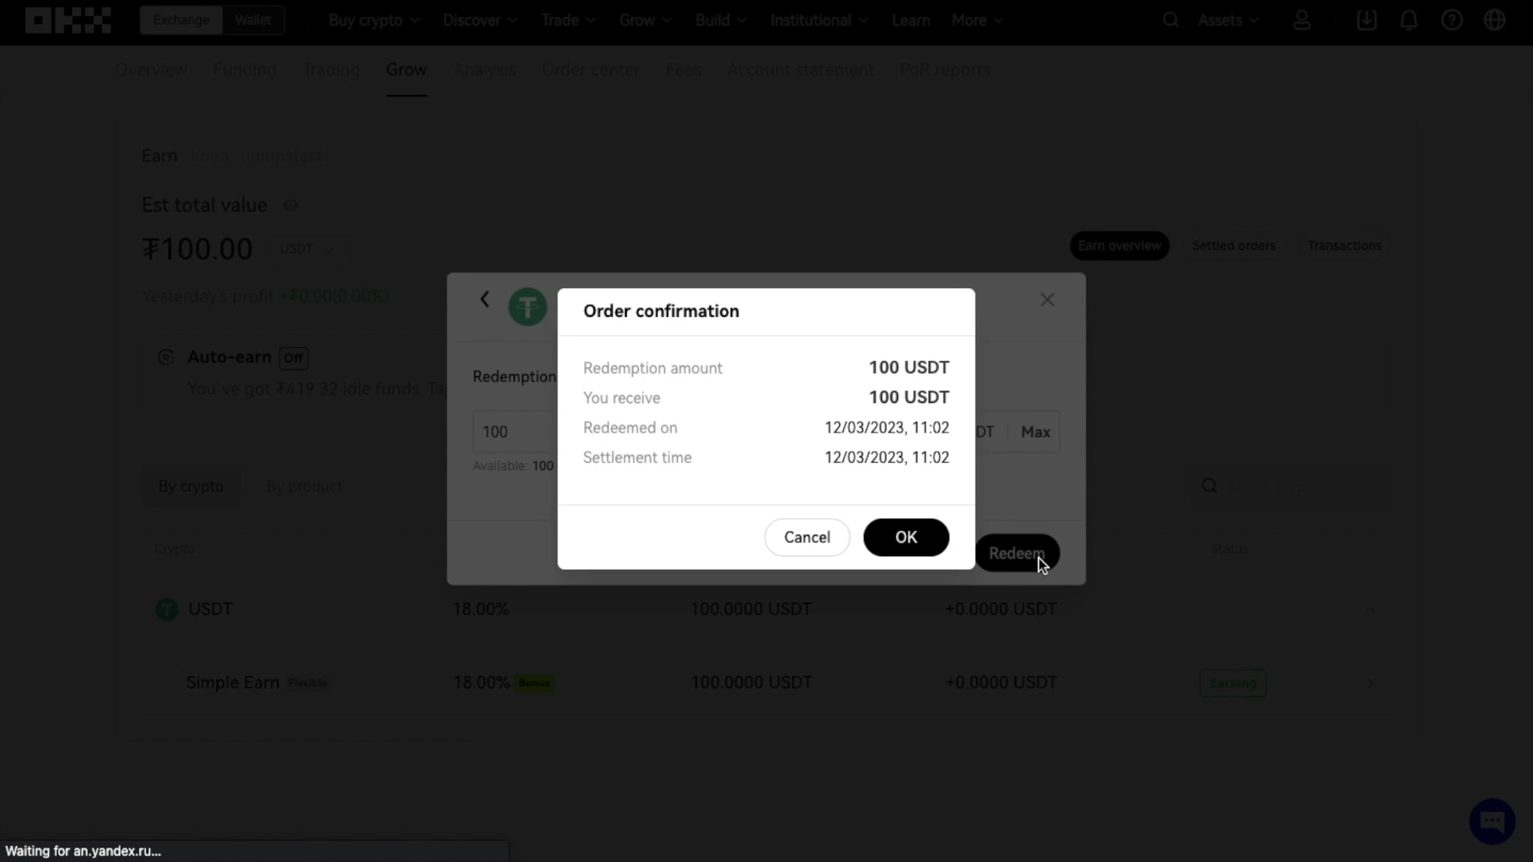
click(936, 550)
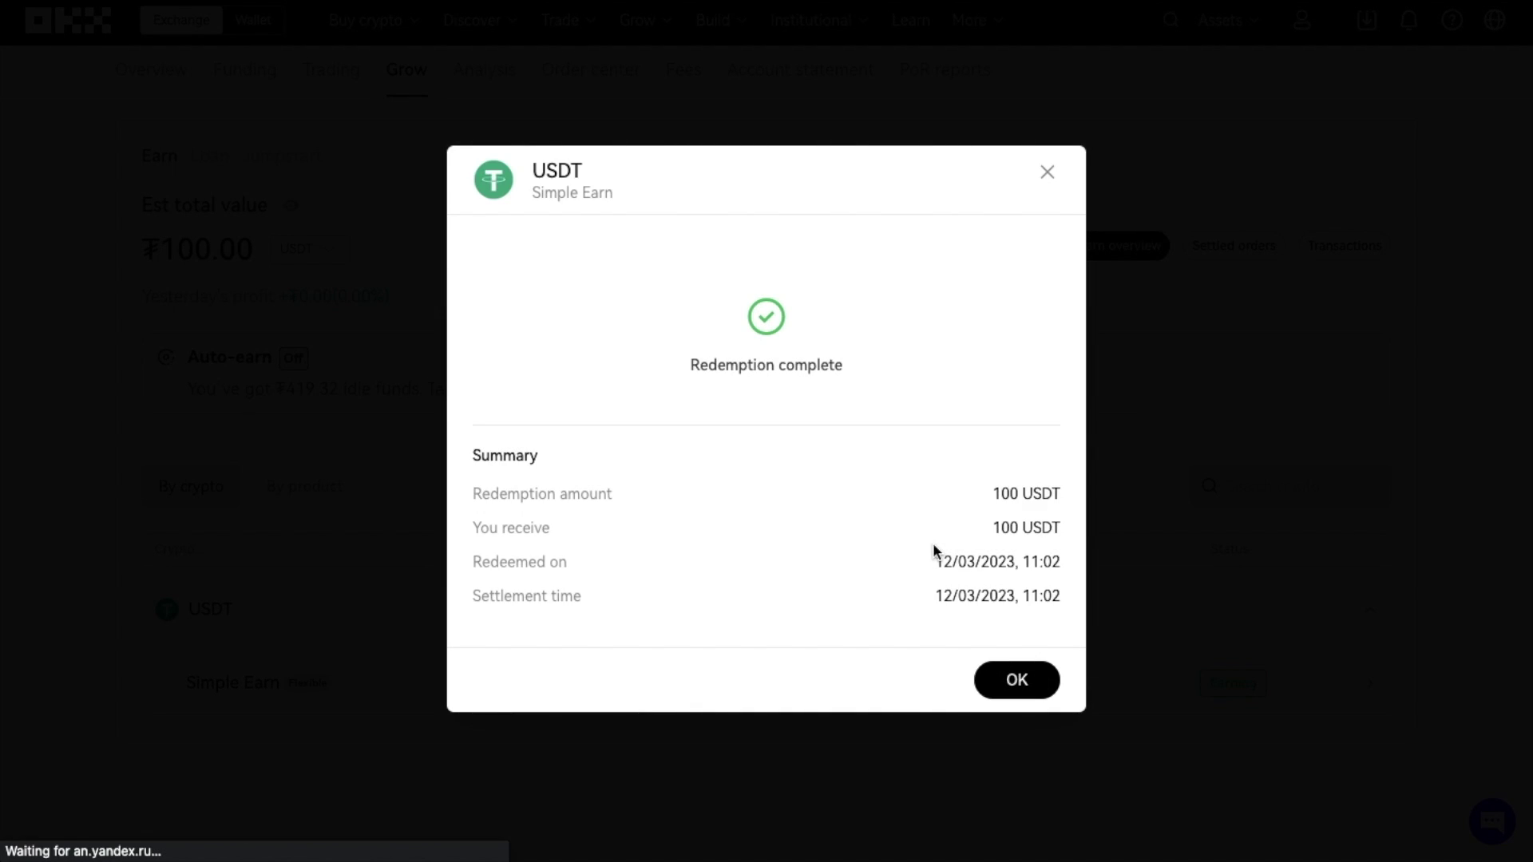
click(1014, 680)
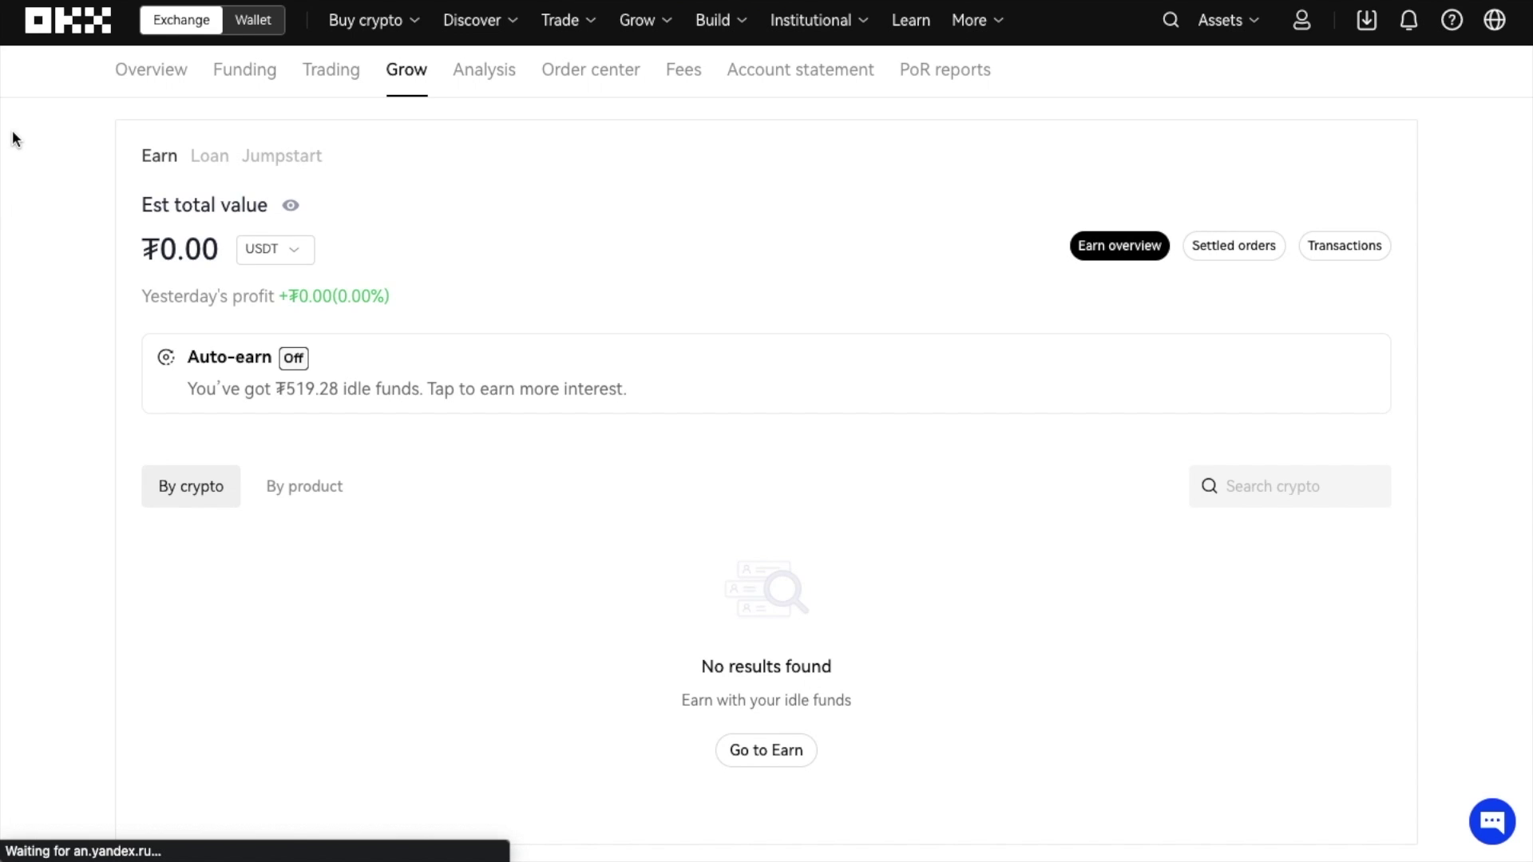
- Start a USDT withdrawal using the On-chain method
mouse_move(1247, 31)
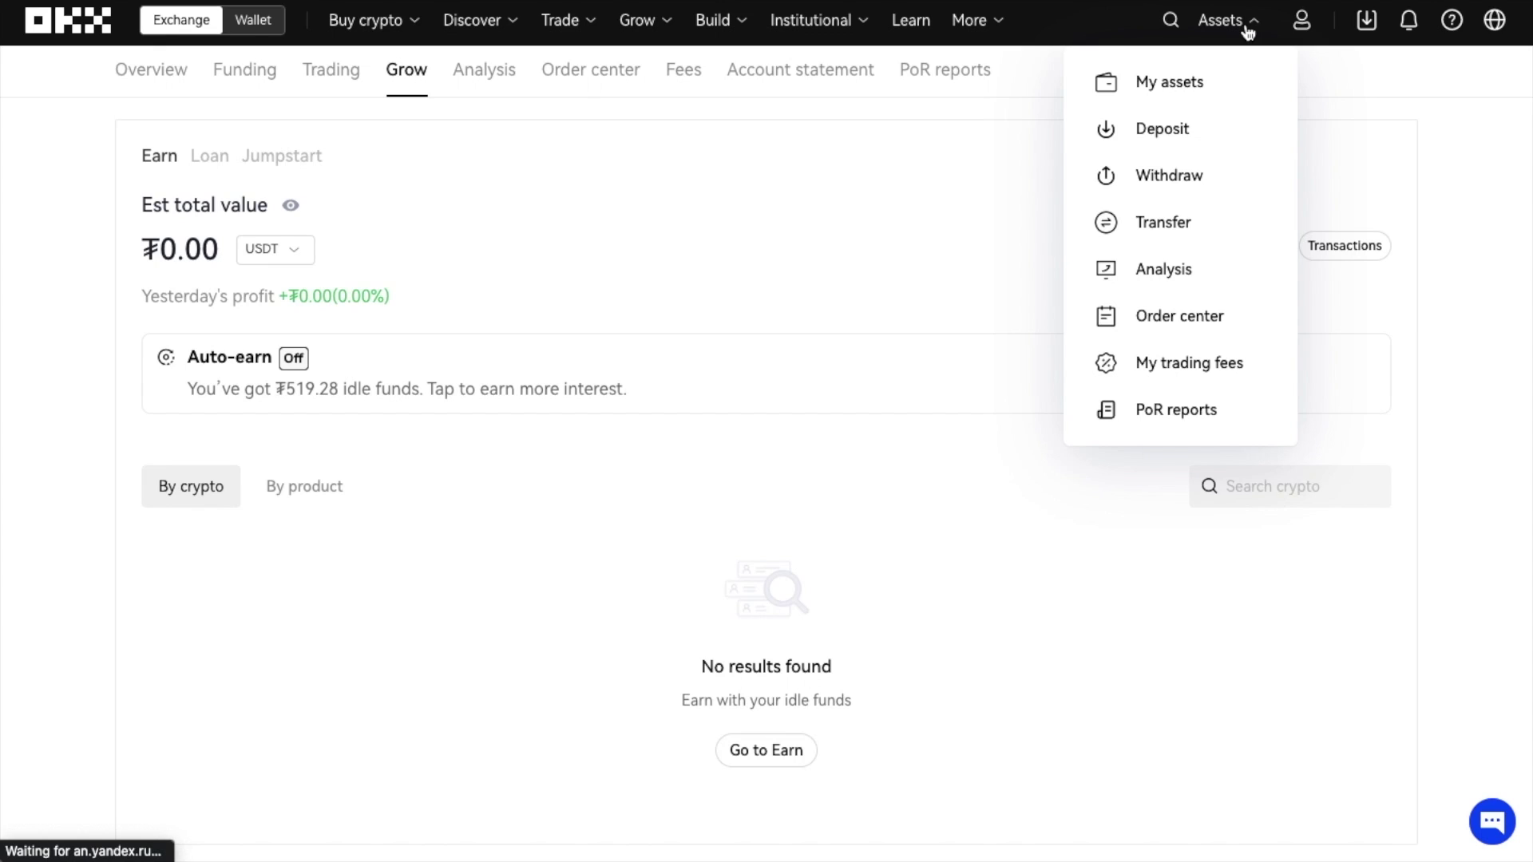
click(1200, 180)
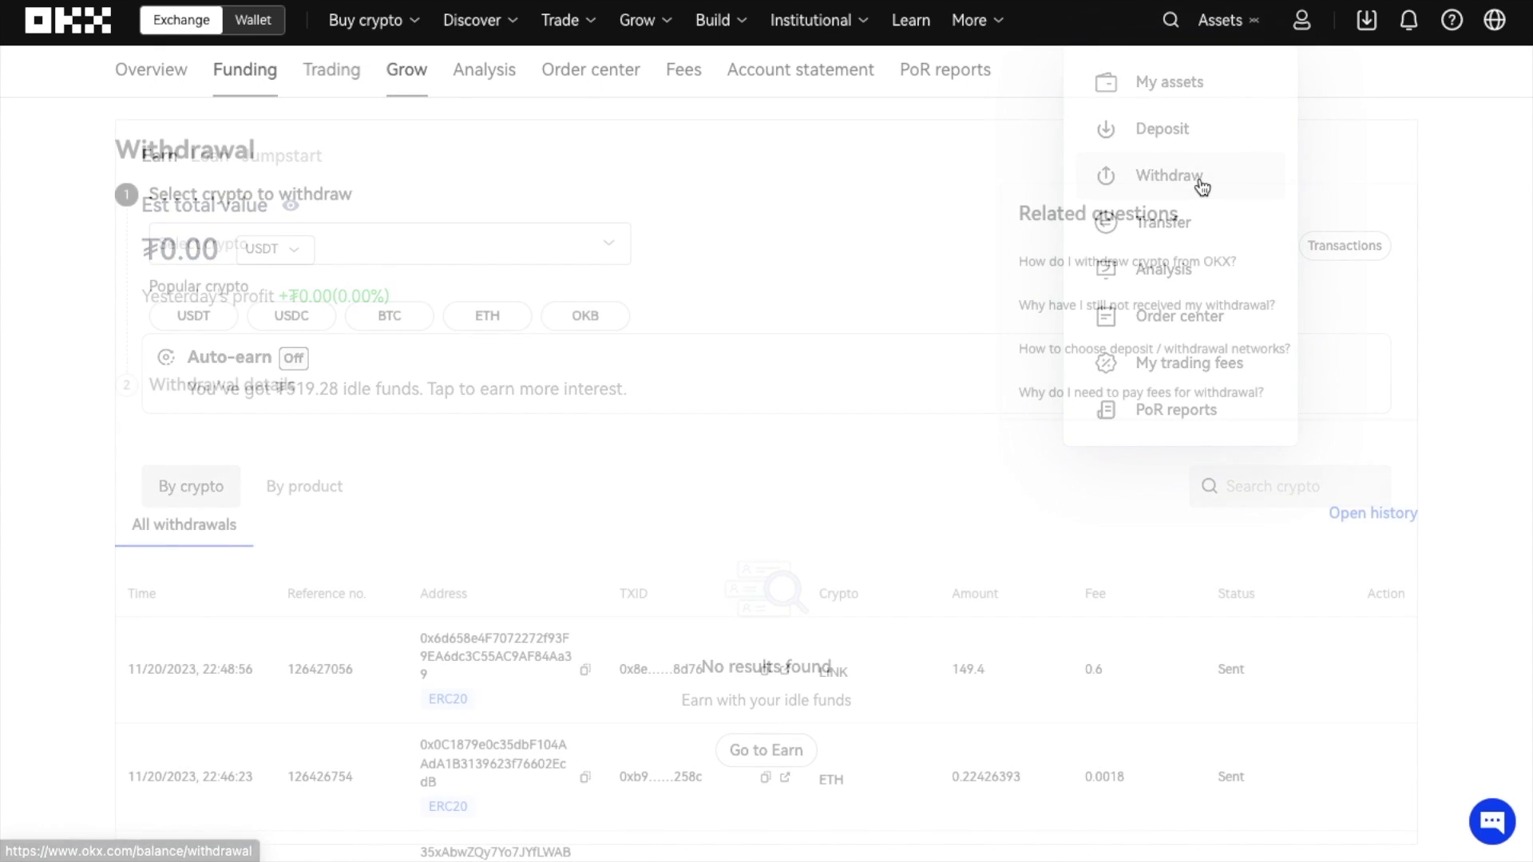
click(575, 245)
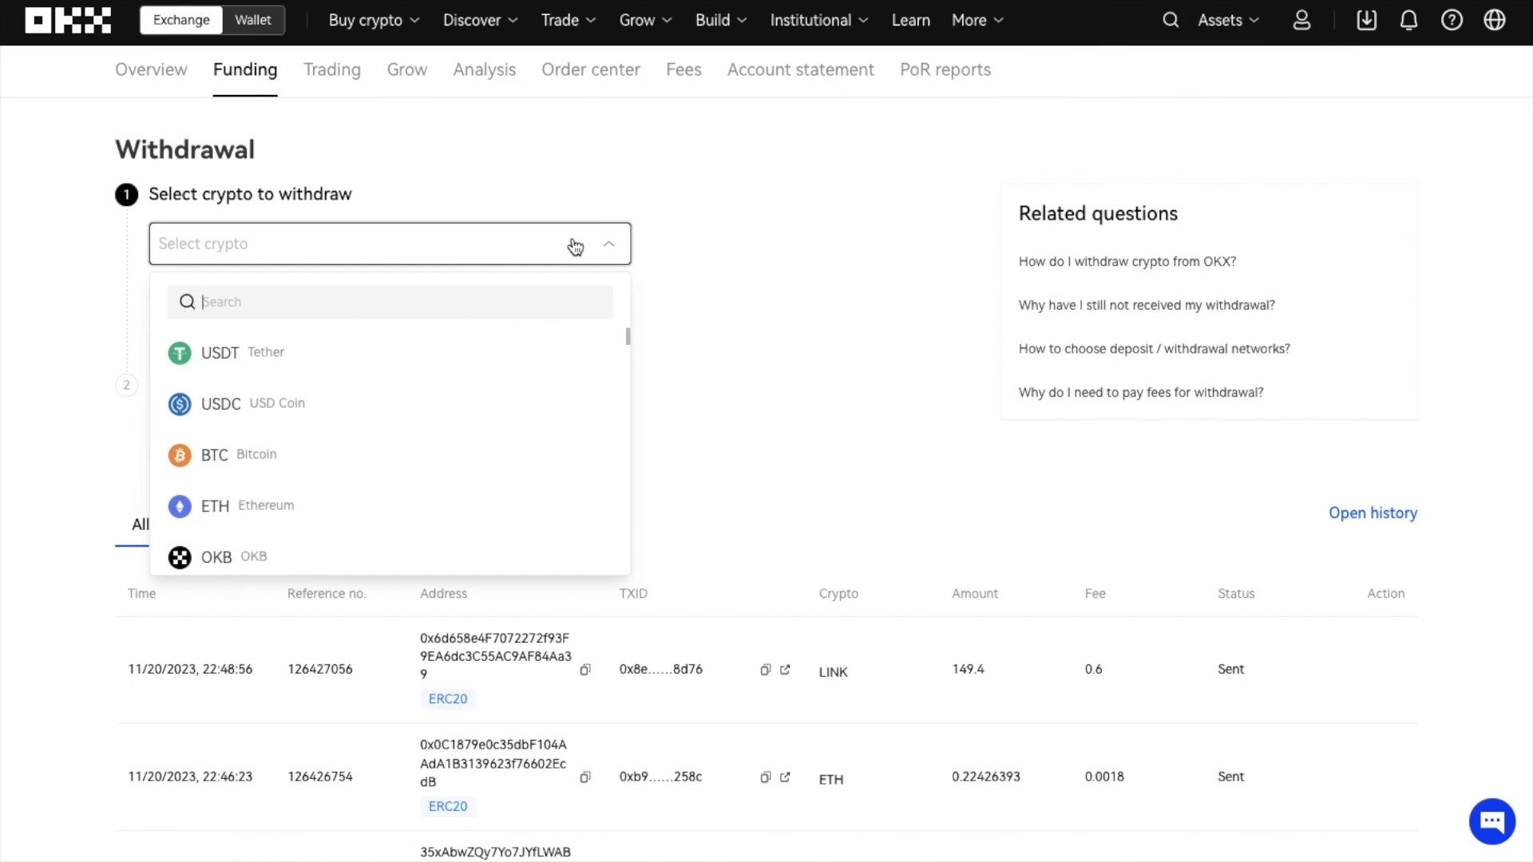
click(445, 360)
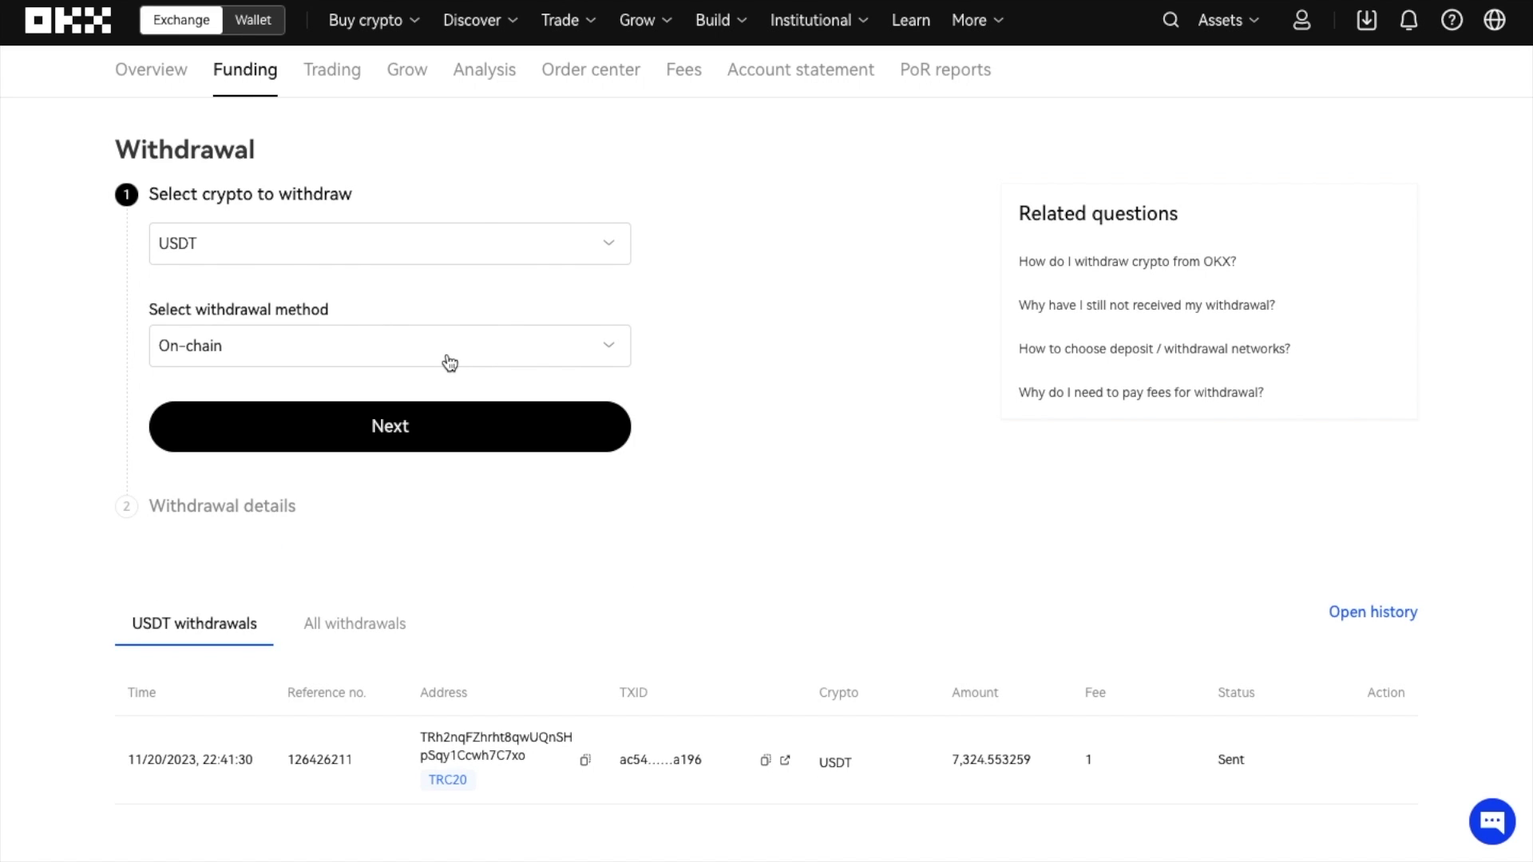
click(483, 361)
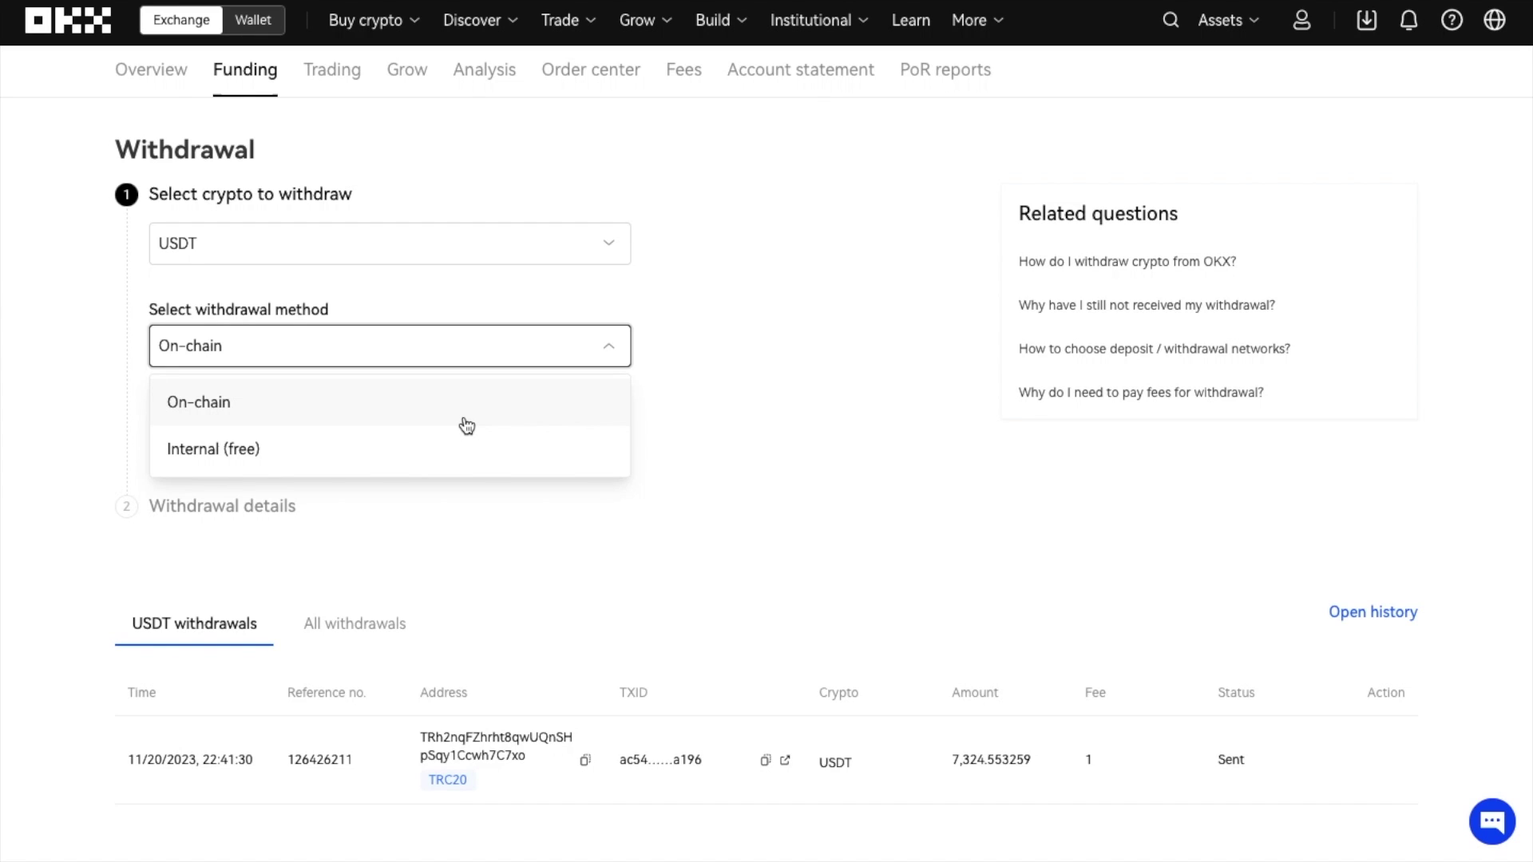
click(467, 425)
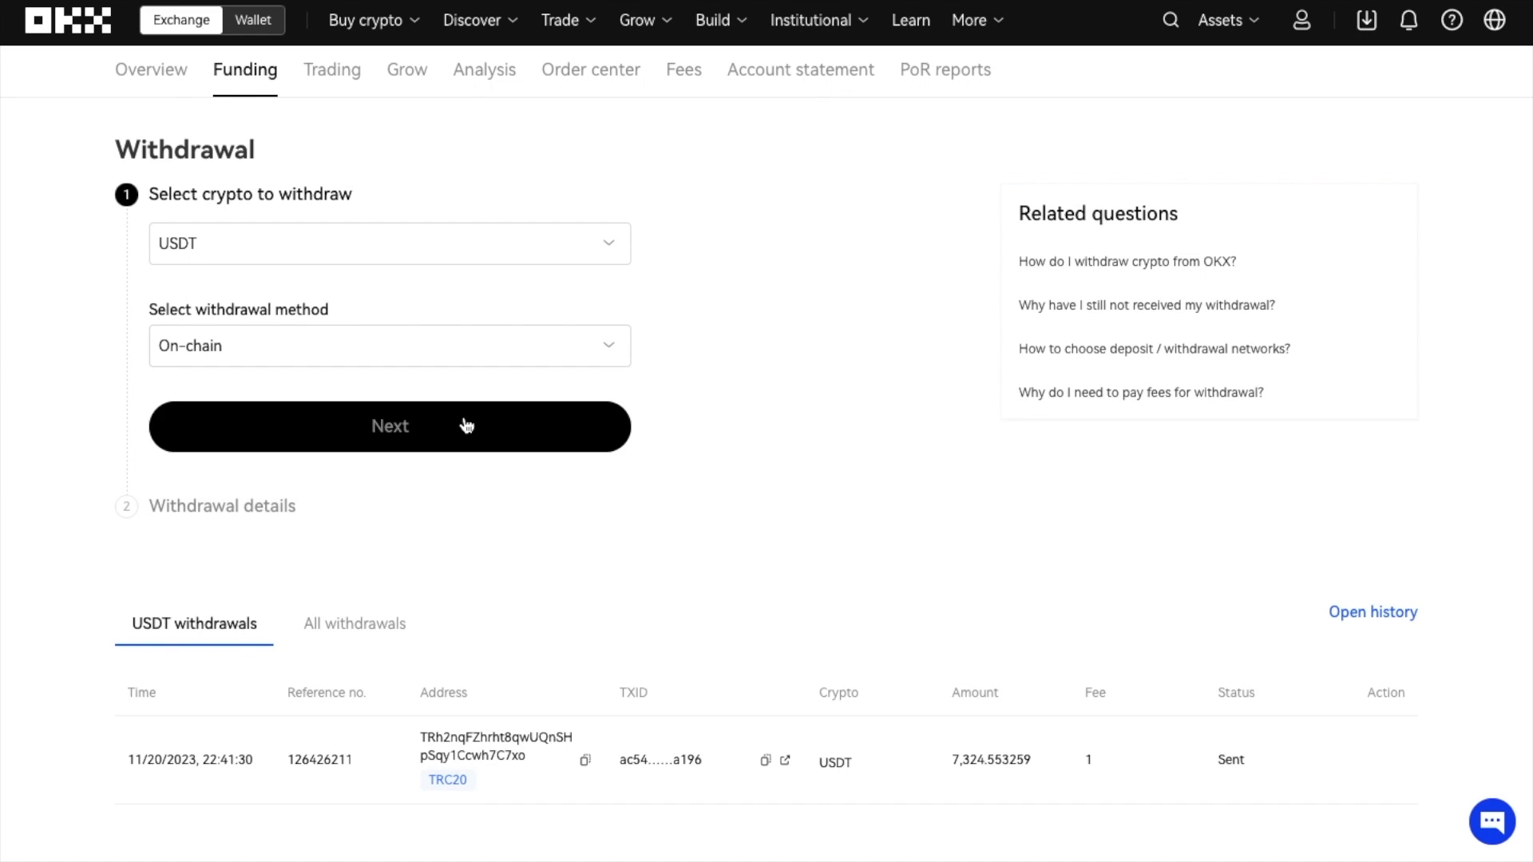
click(467, 426)
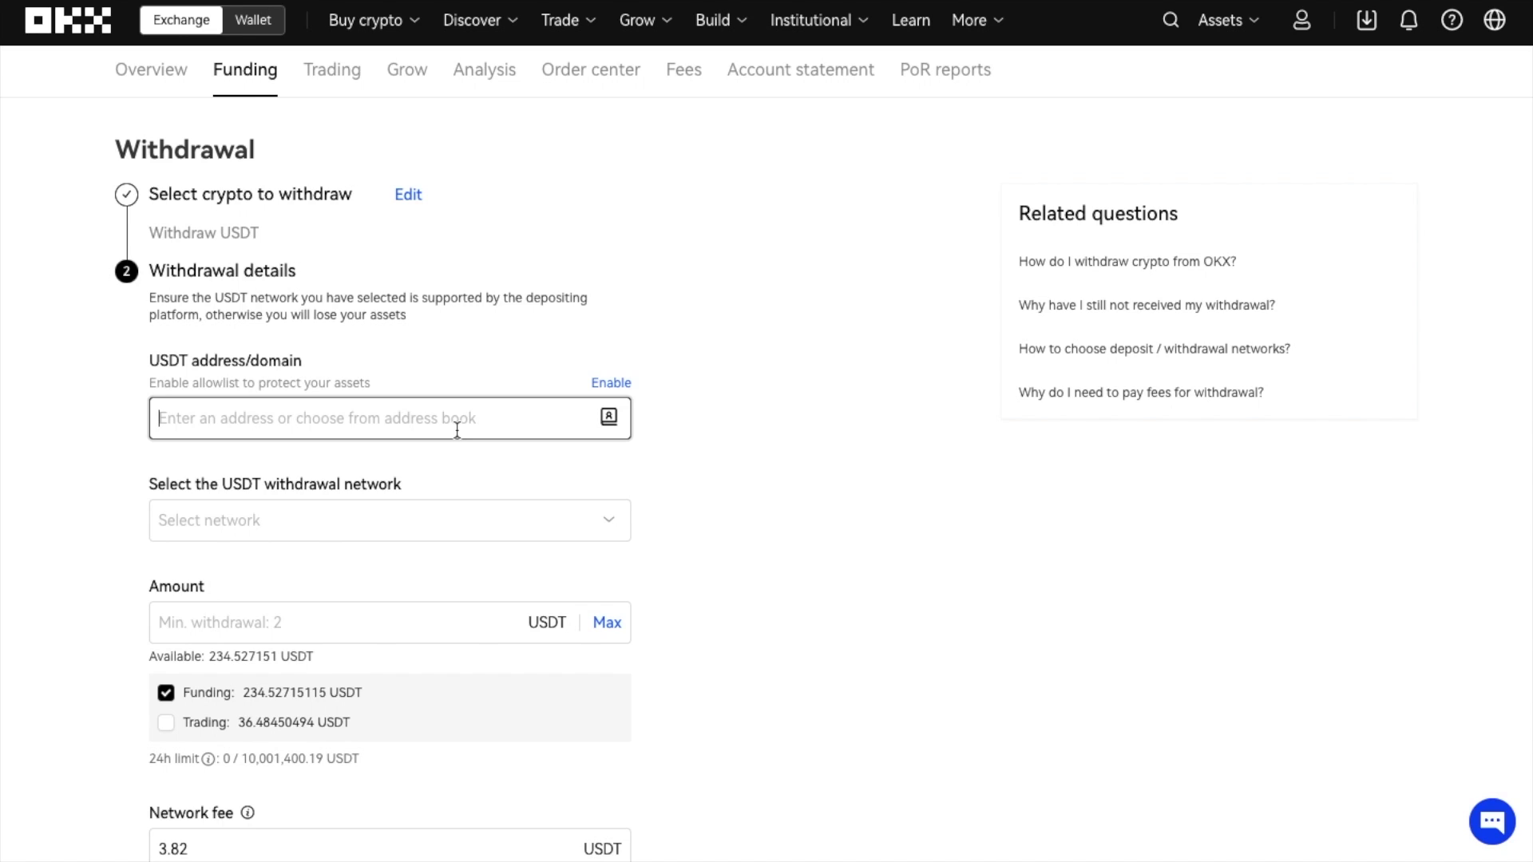
- Paste the destination address, choose USDT-ERC20, enter 100 USDT, then cancel verification
text(0x80465ce4db4a5a76e5d194caa68ccab6428f9999)
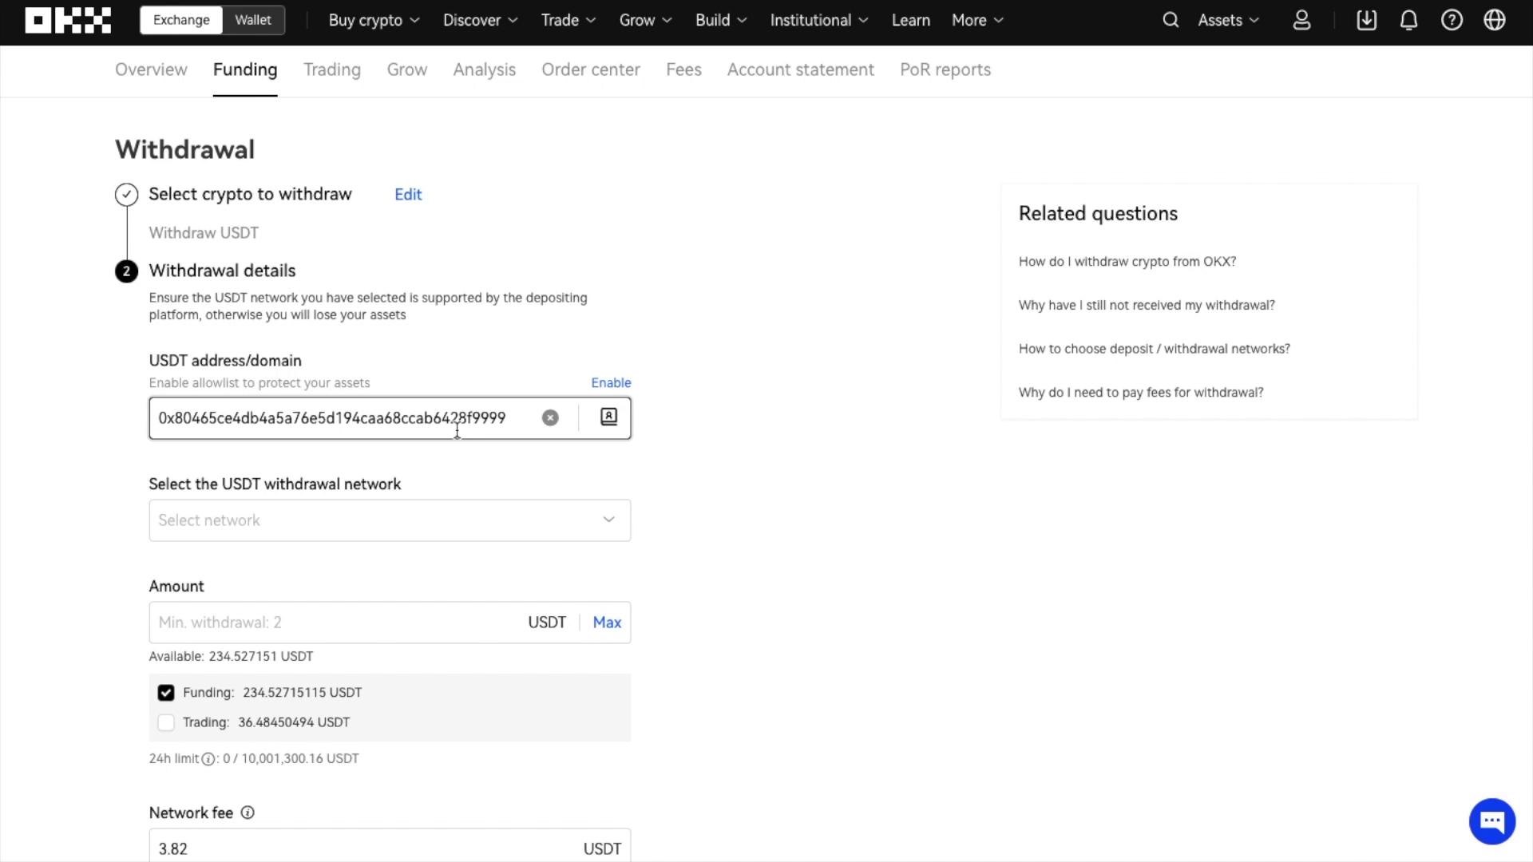
click(445, 524)
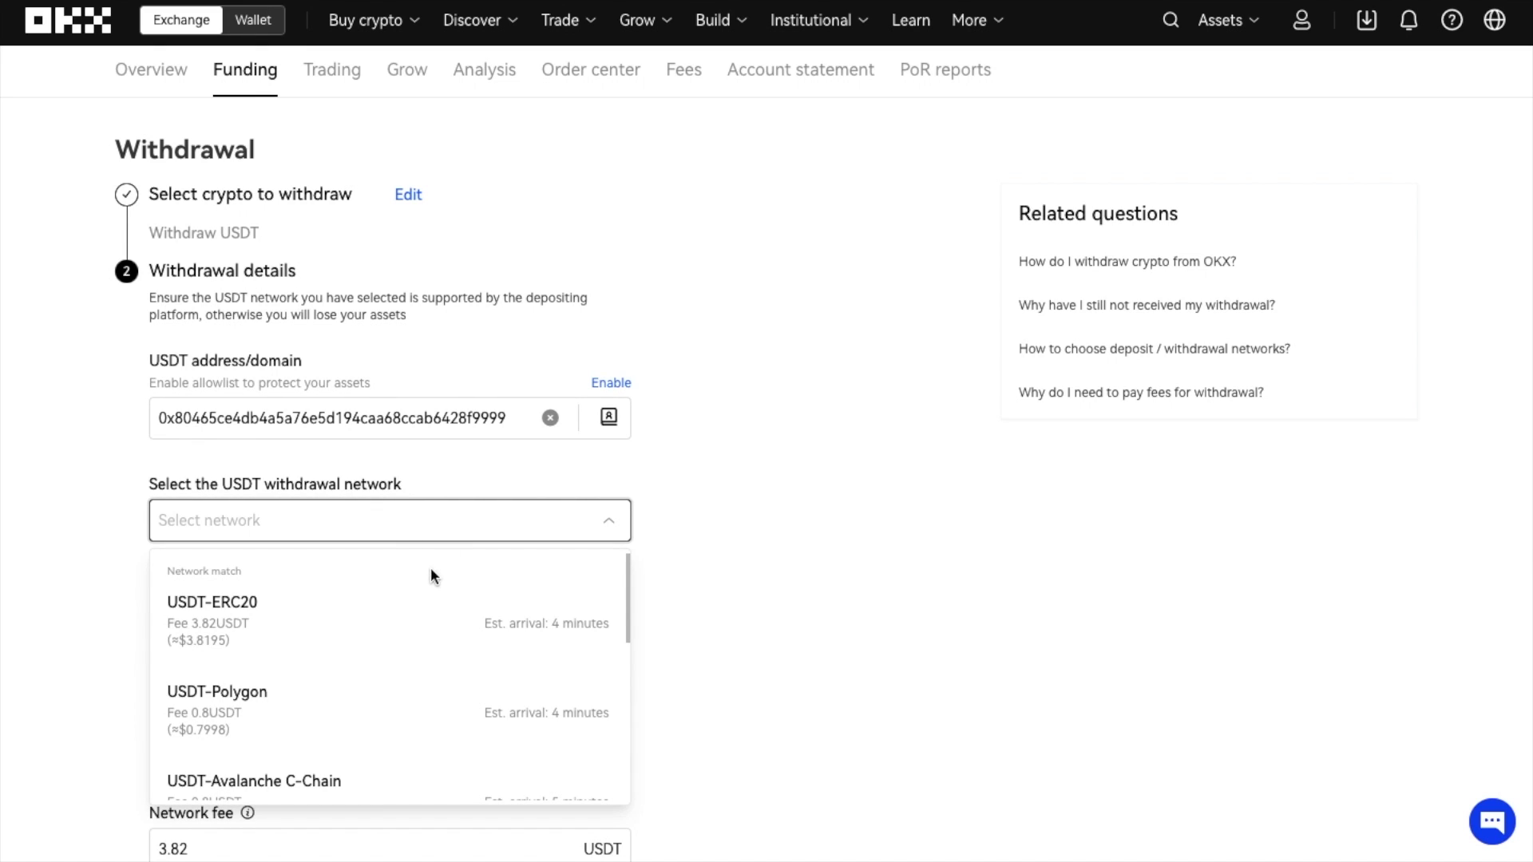
click(418, 636)
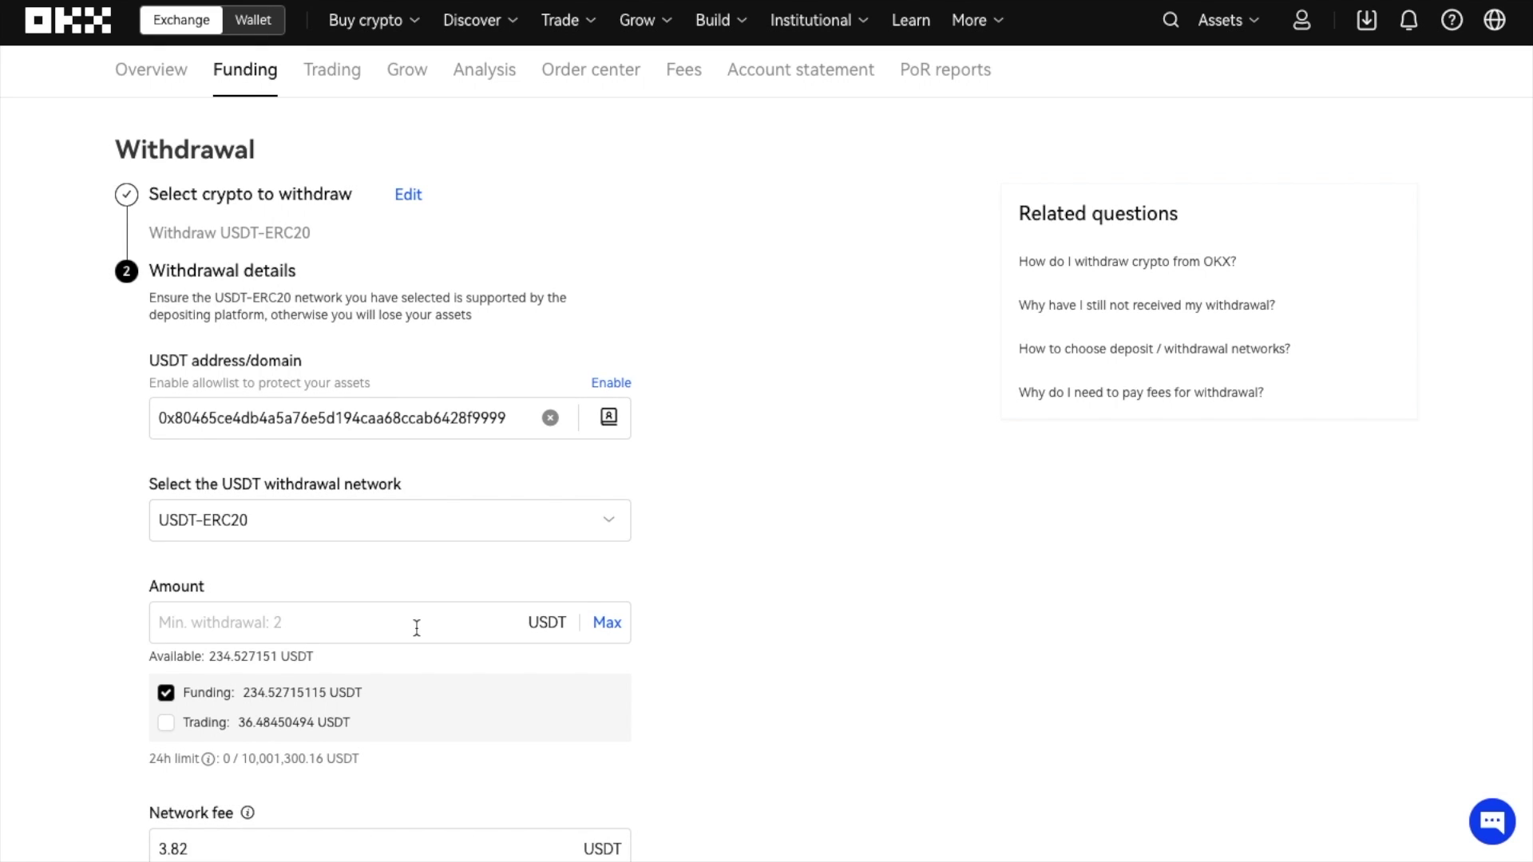
click(455, 623)
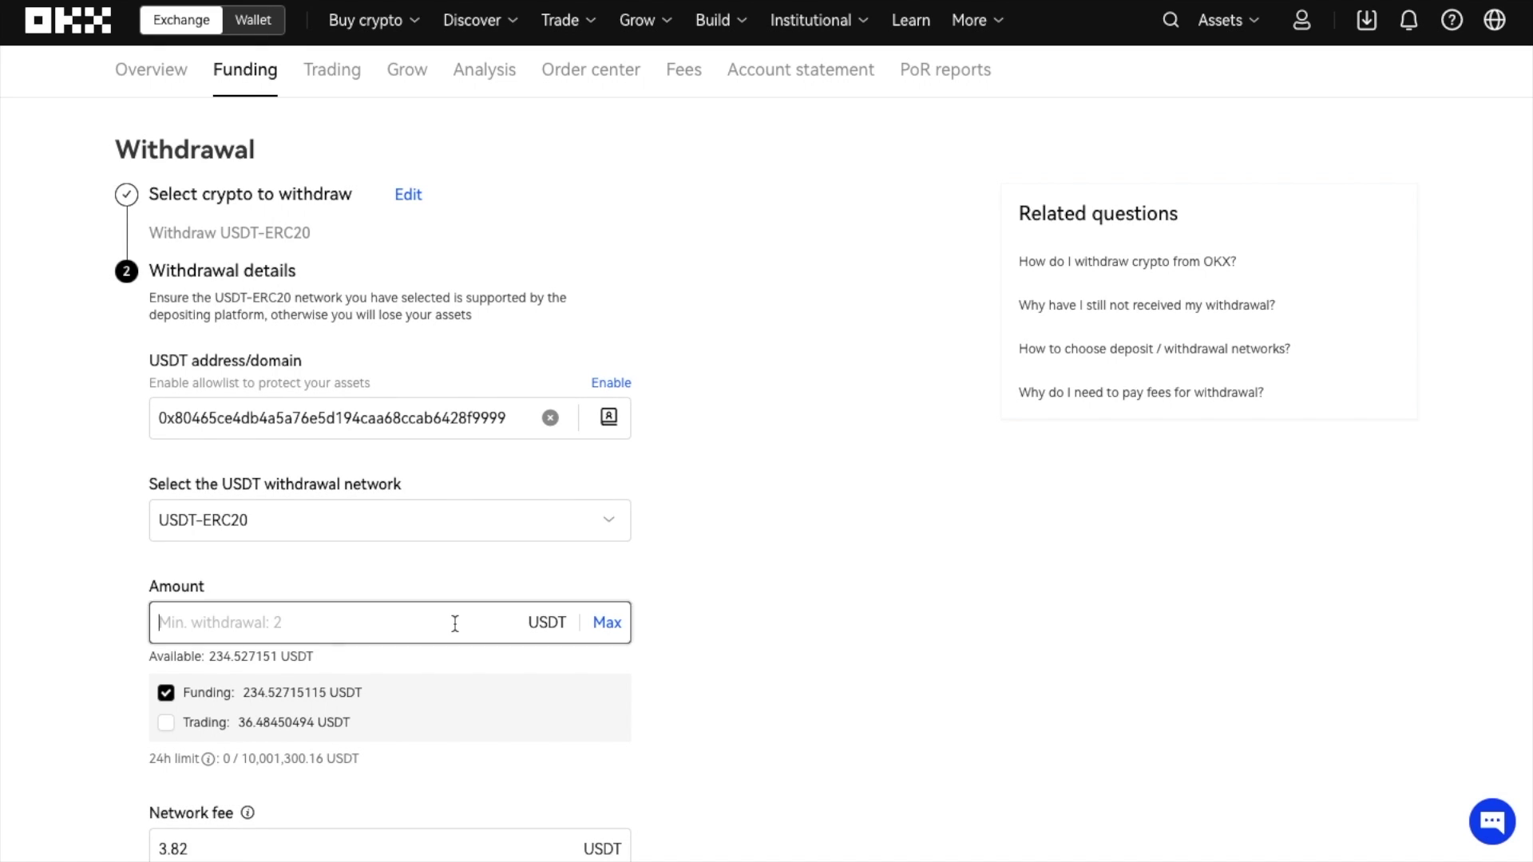
text(100)
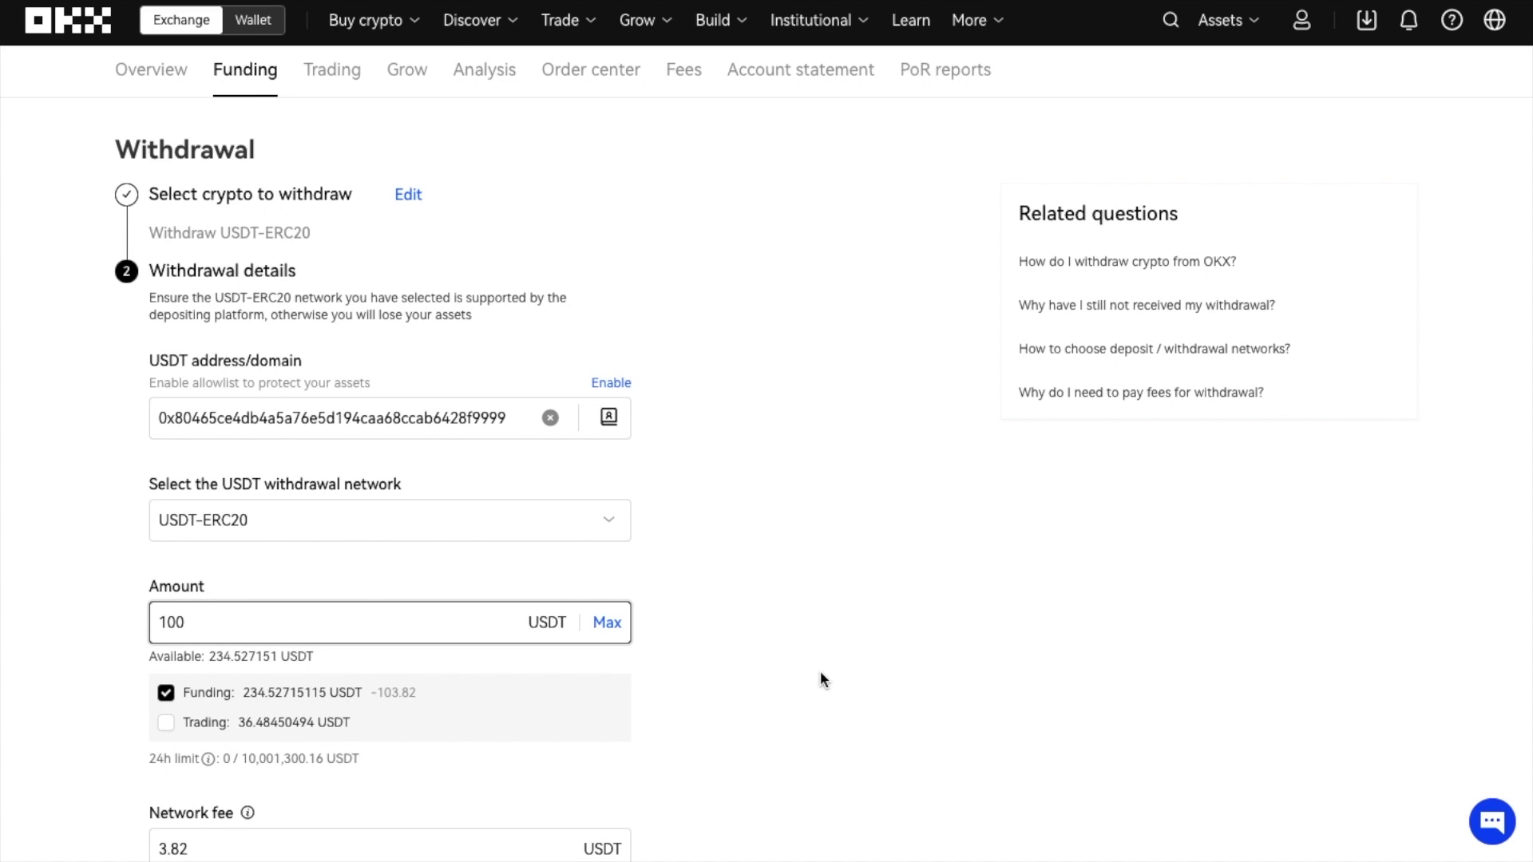
scroll(821, 674, down, 2)
scroll(821, 678, down, 1)
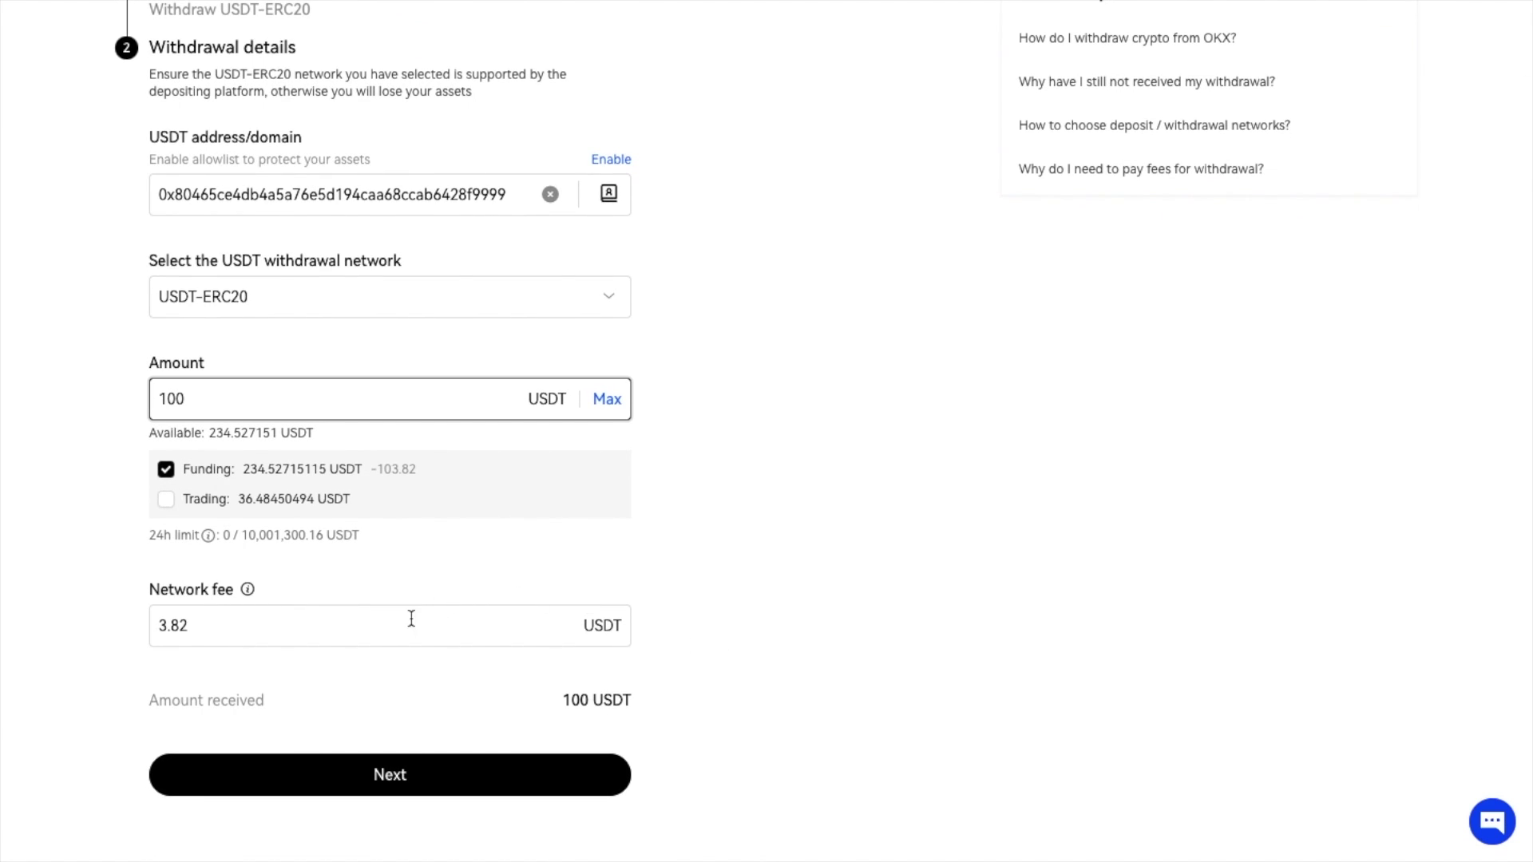
click(391, 778)
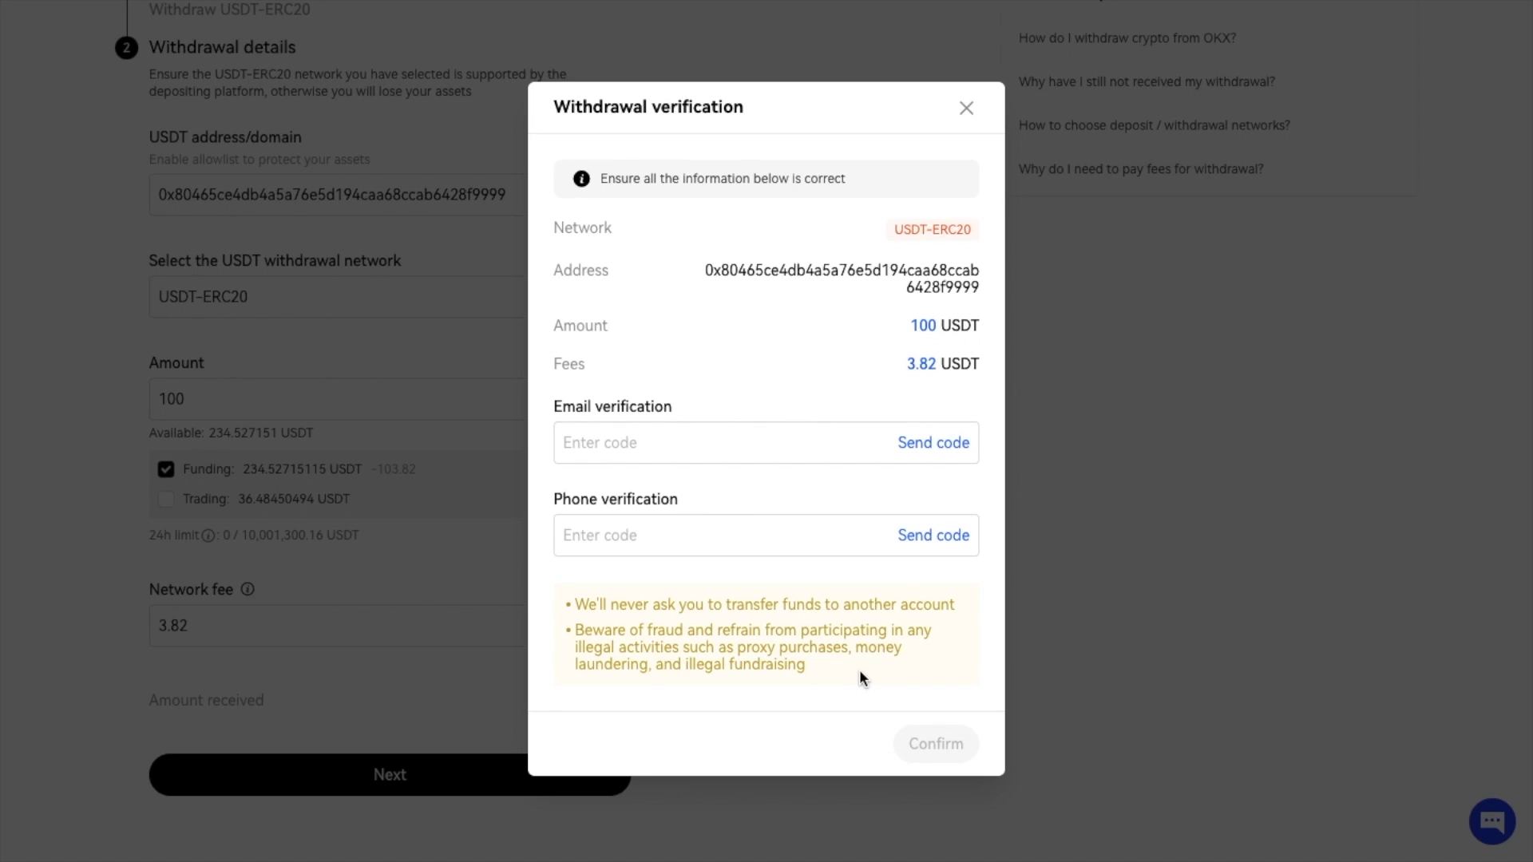
click(967, 108)
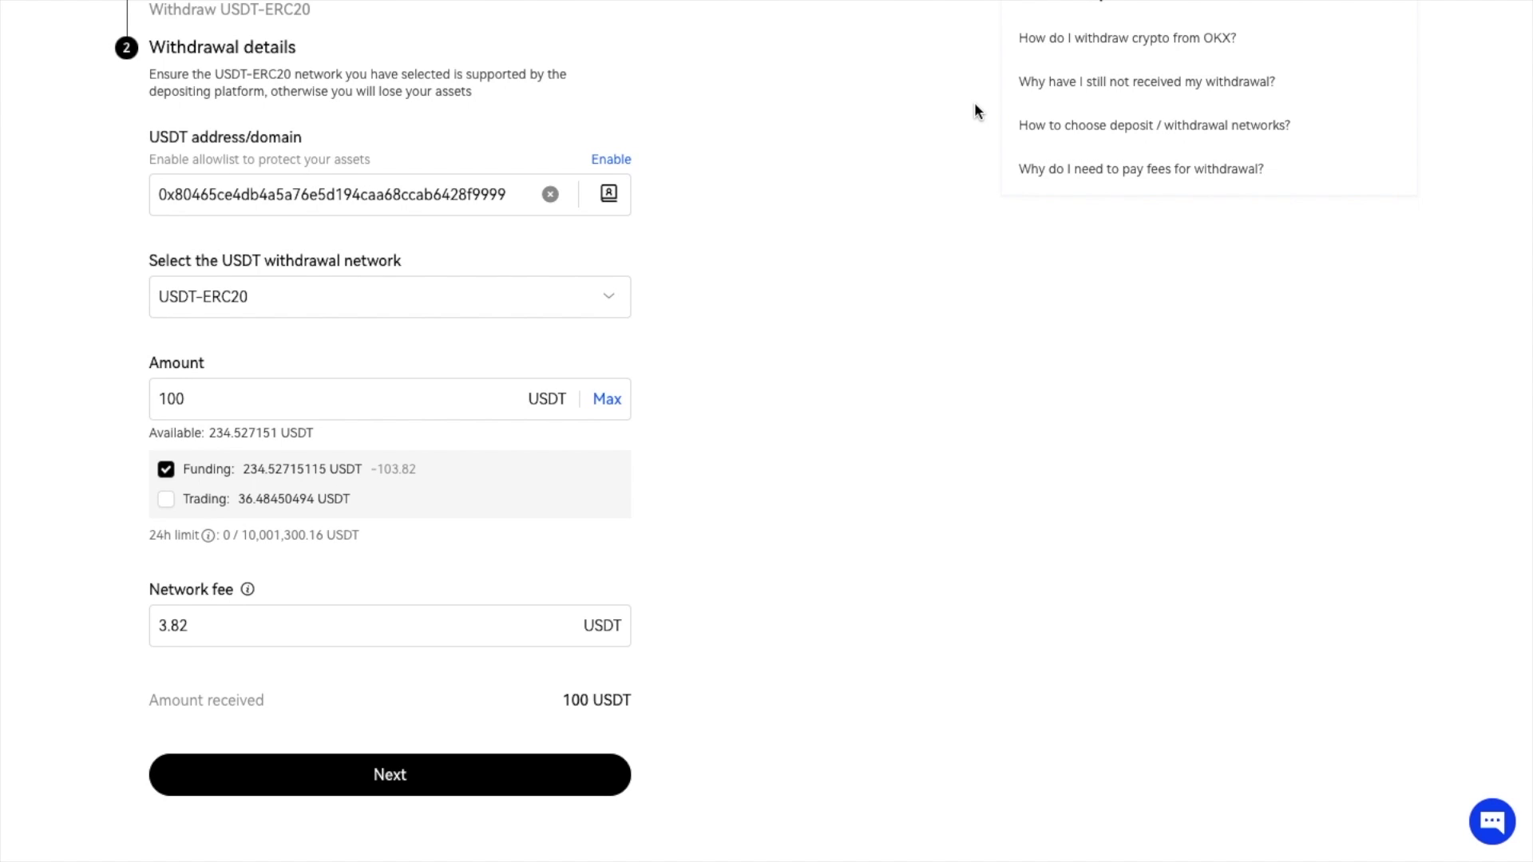
scroll(975, 110, up, 3)
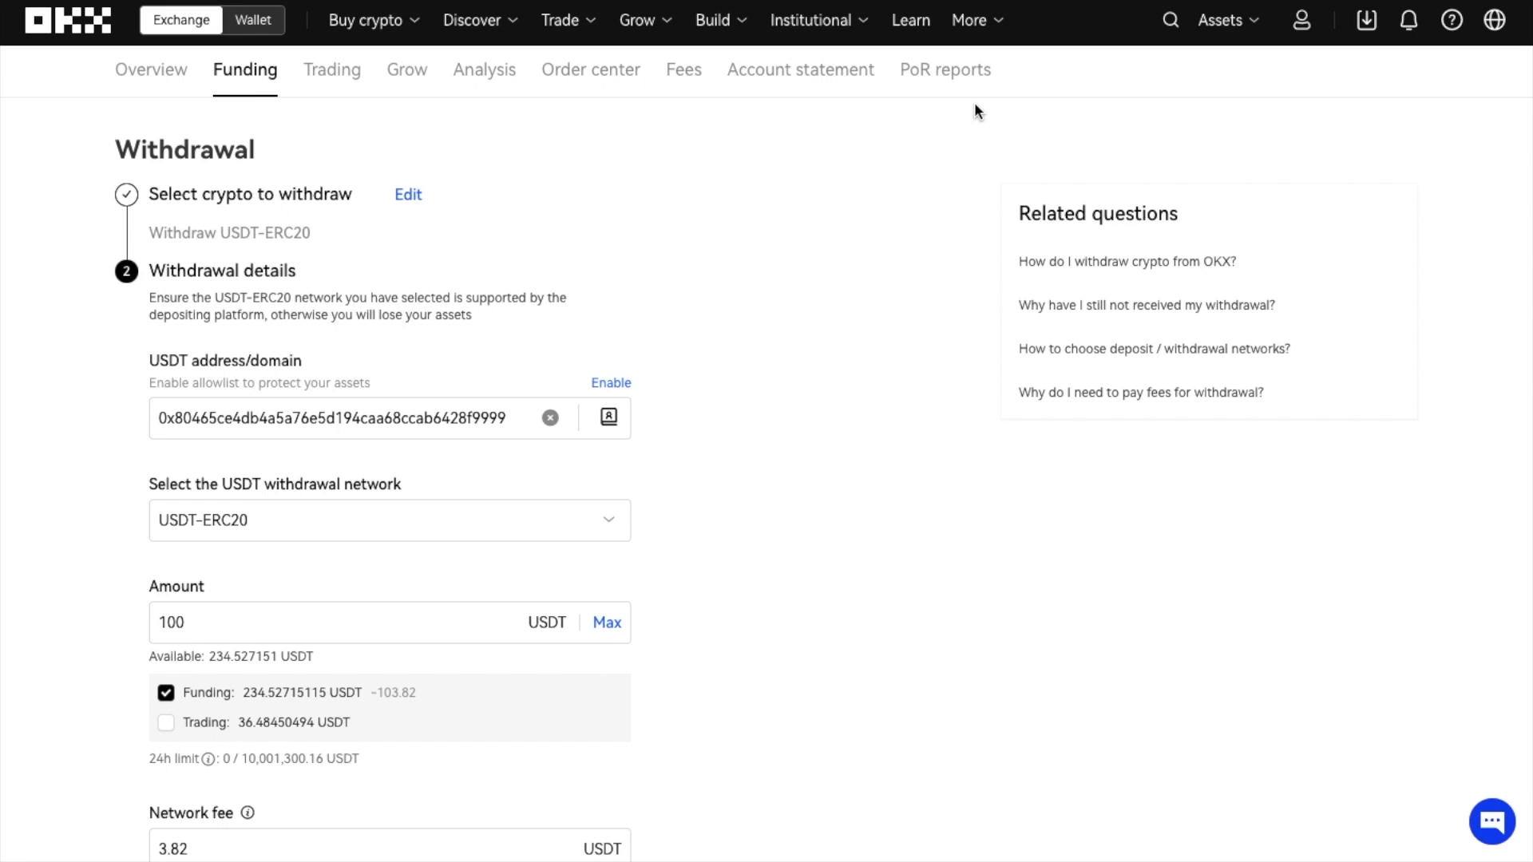
- On the Express page, switch to Sell and enter 100 USDT
mouse_move(390, 28)
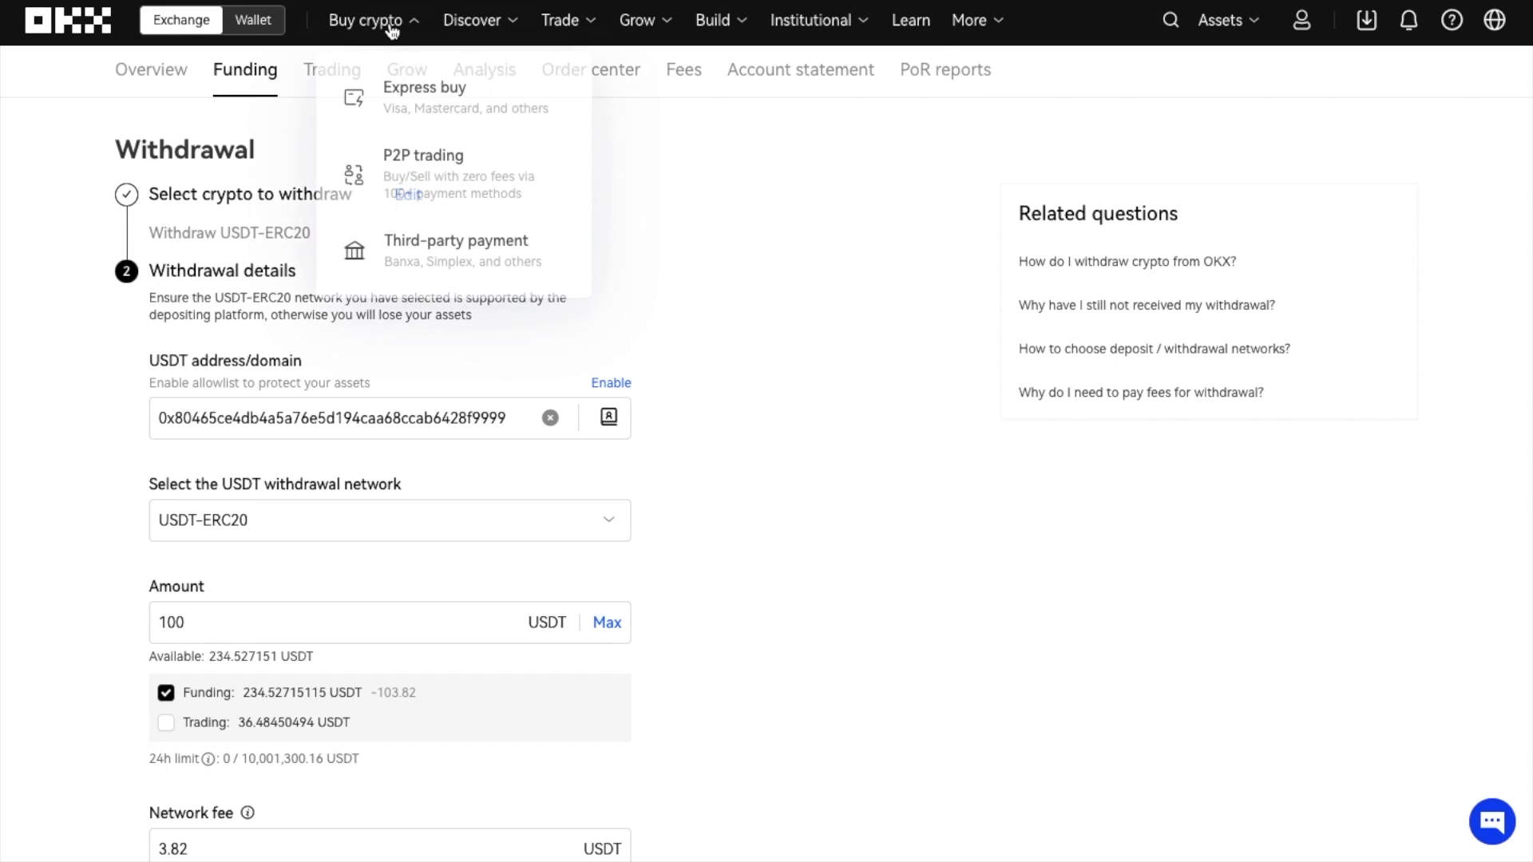
click(406, 94)
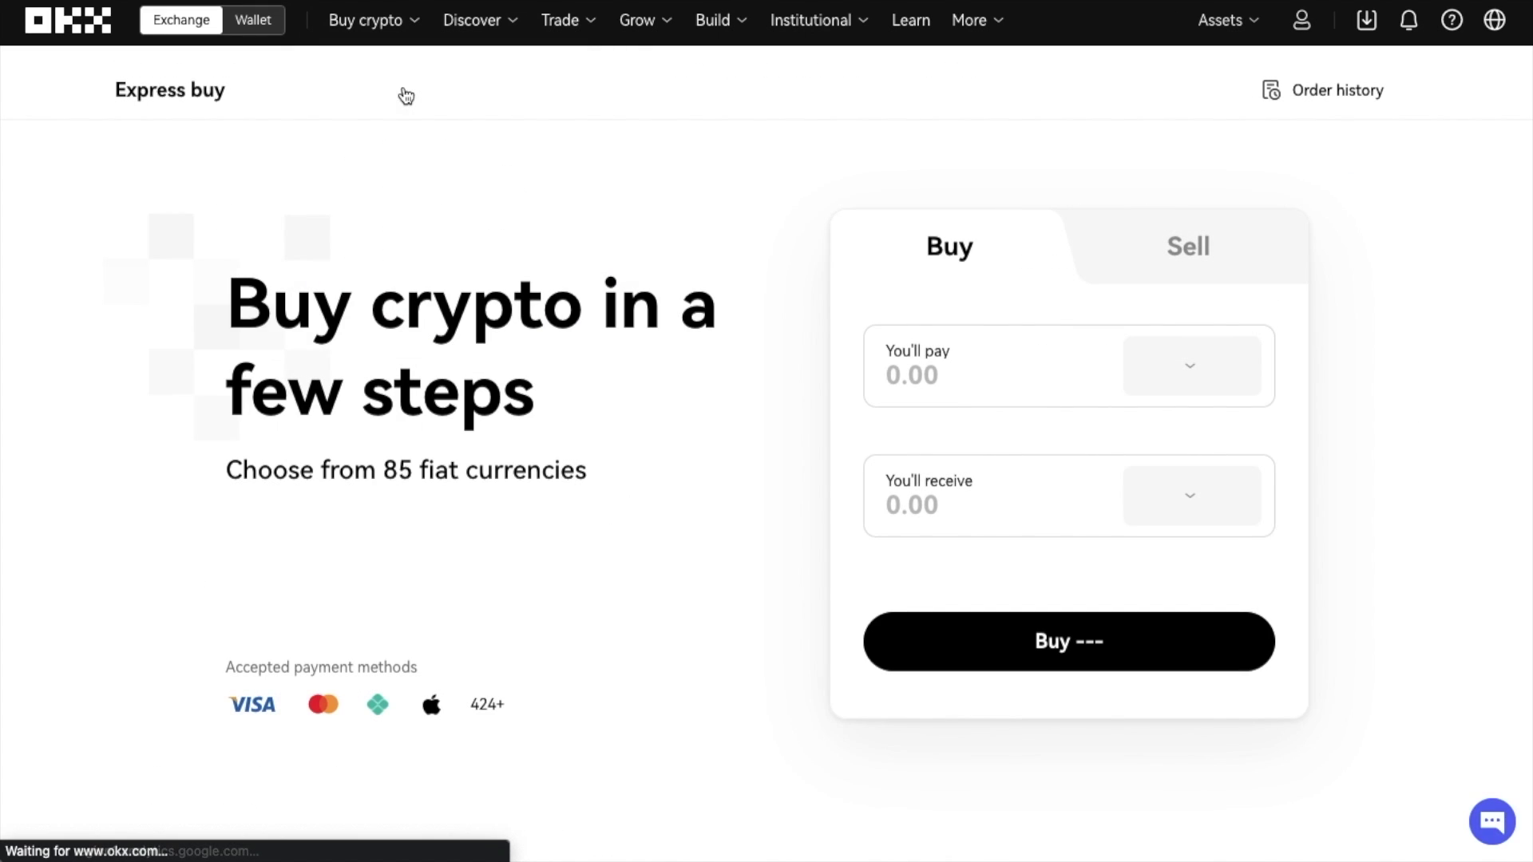
click(1141, 257)
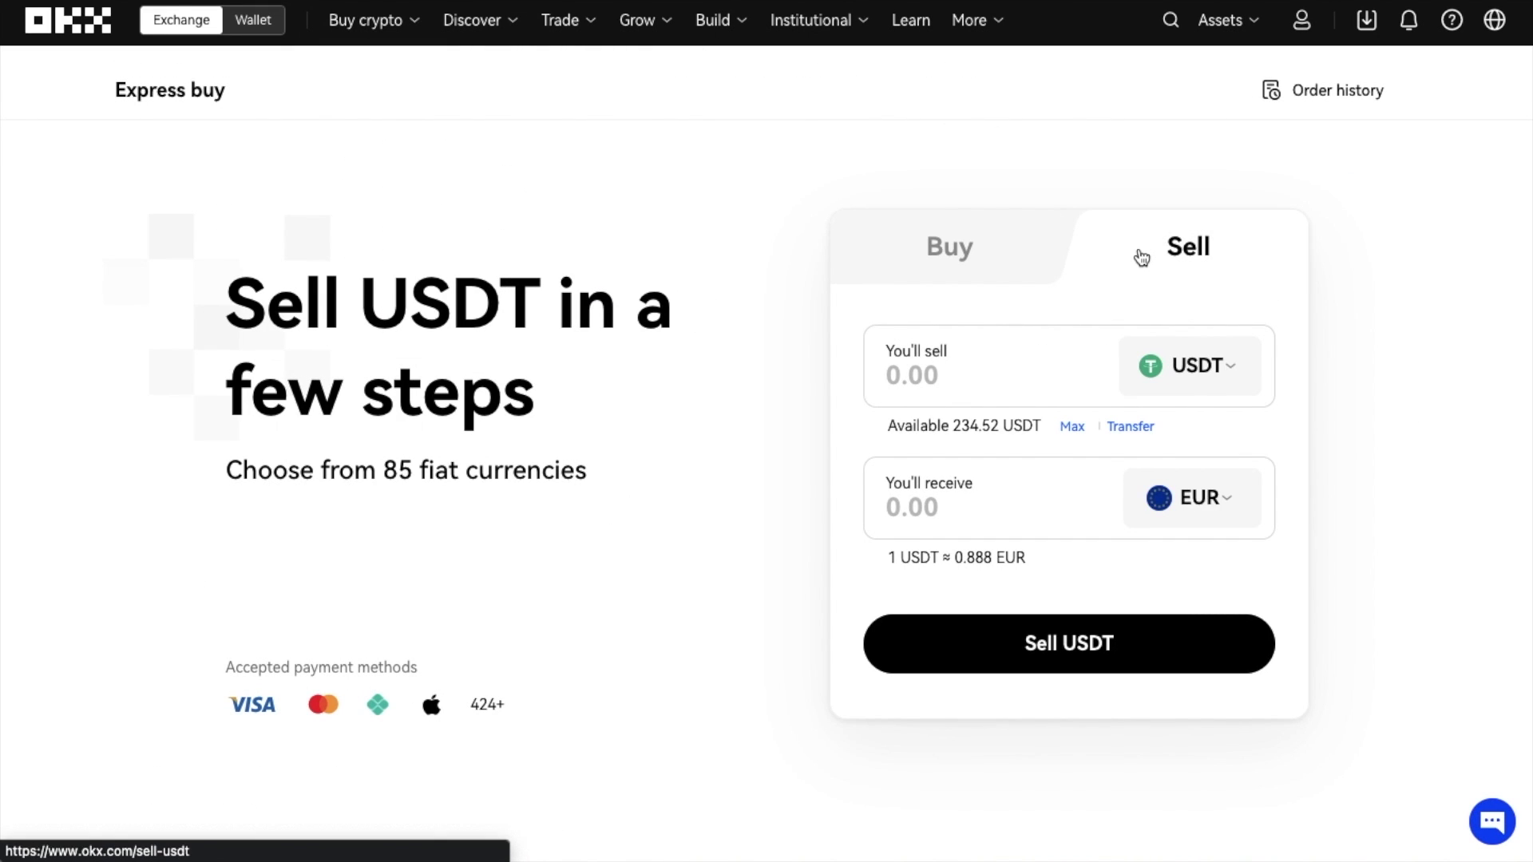
click(991, 384)
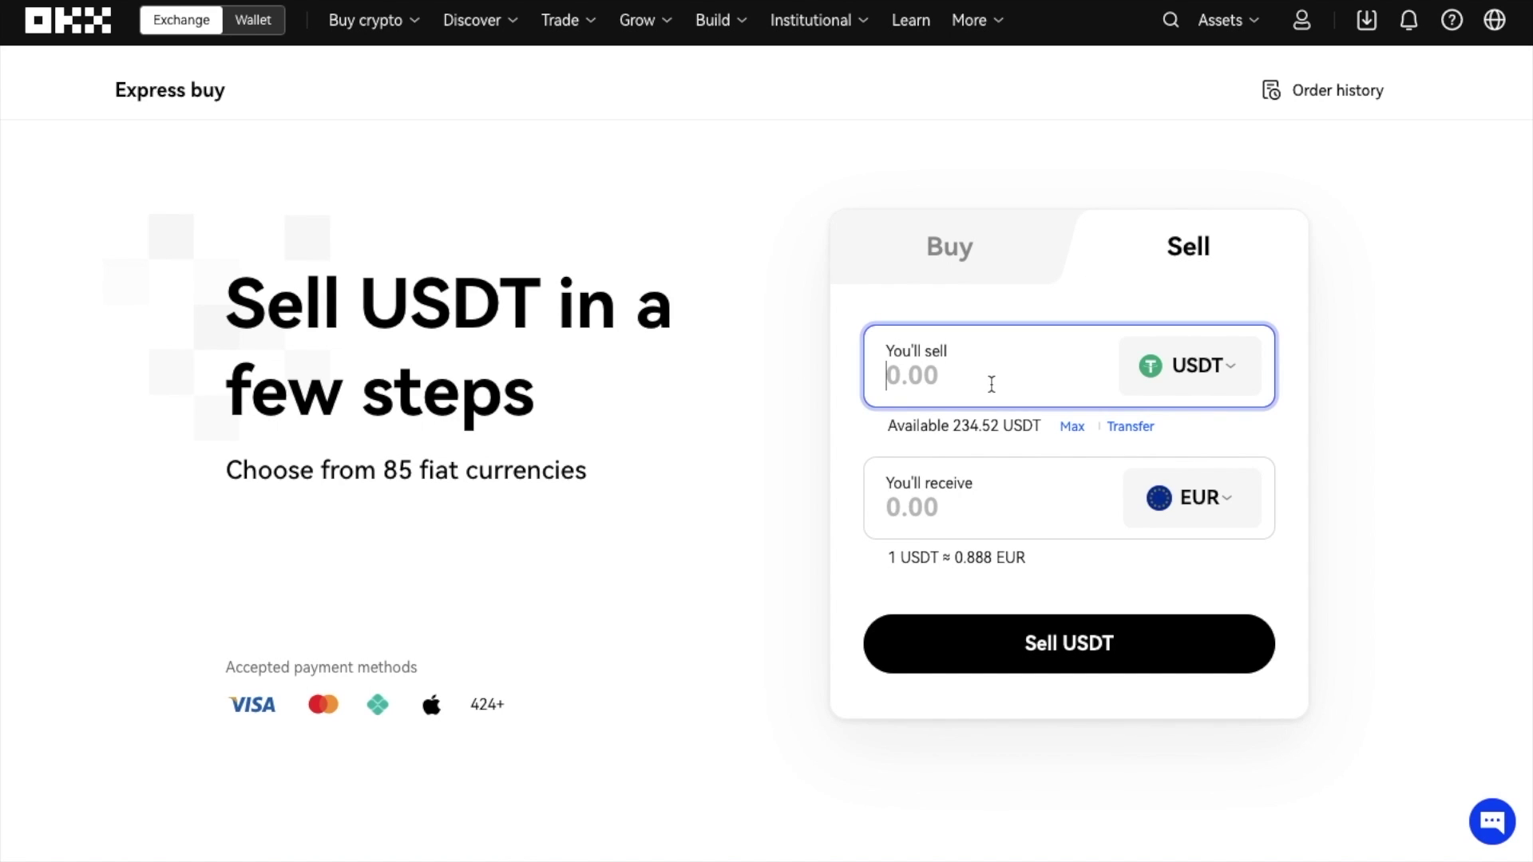
text(100)
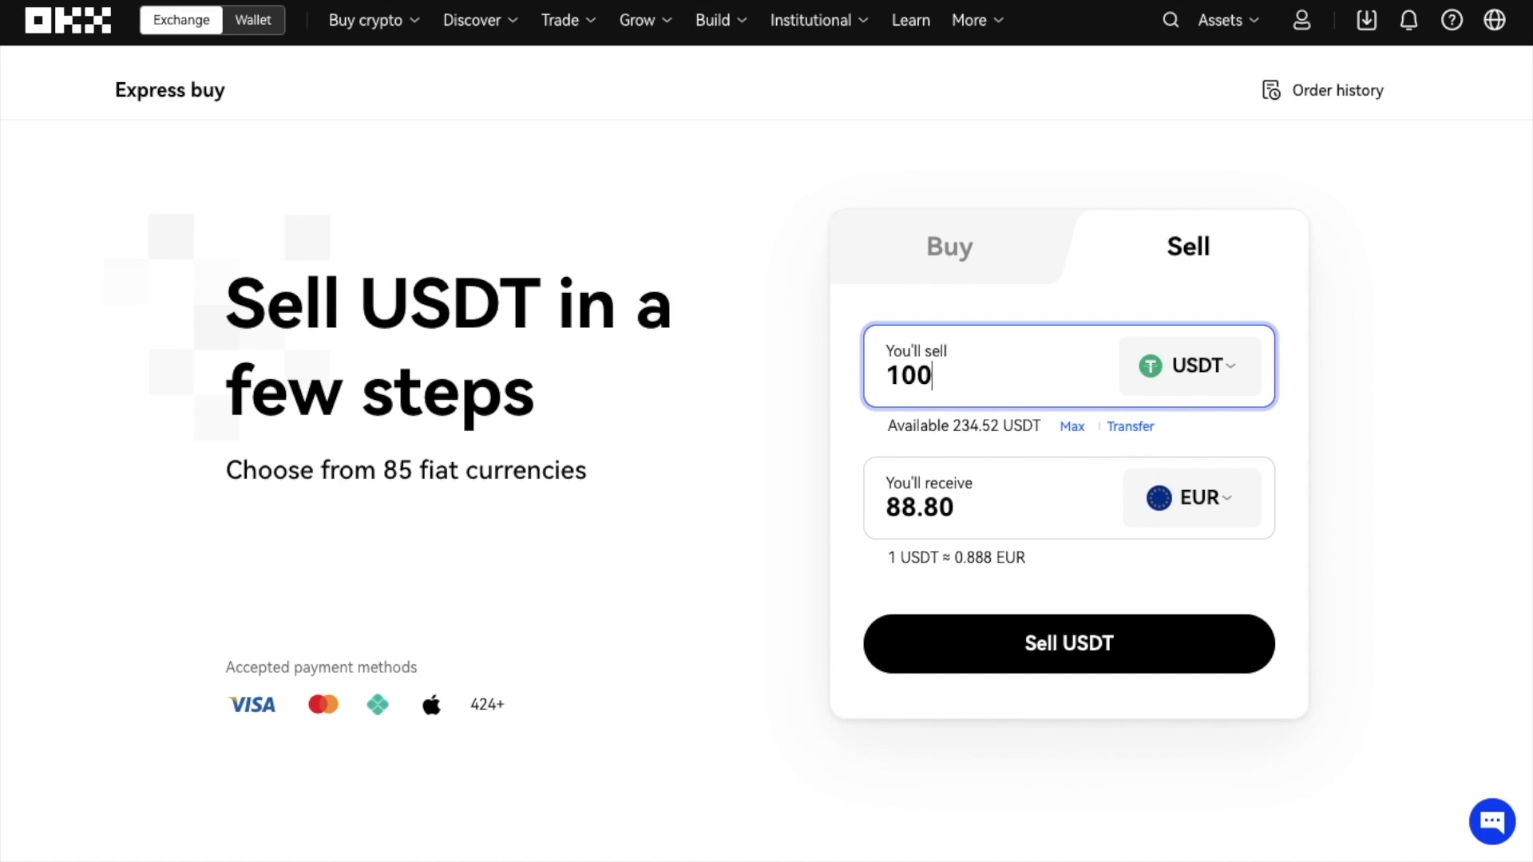
- Receive GBP instead of EUR, continue to the Advcash sell preview and accept the disclaimer
click(1225, 515)
text(gb)
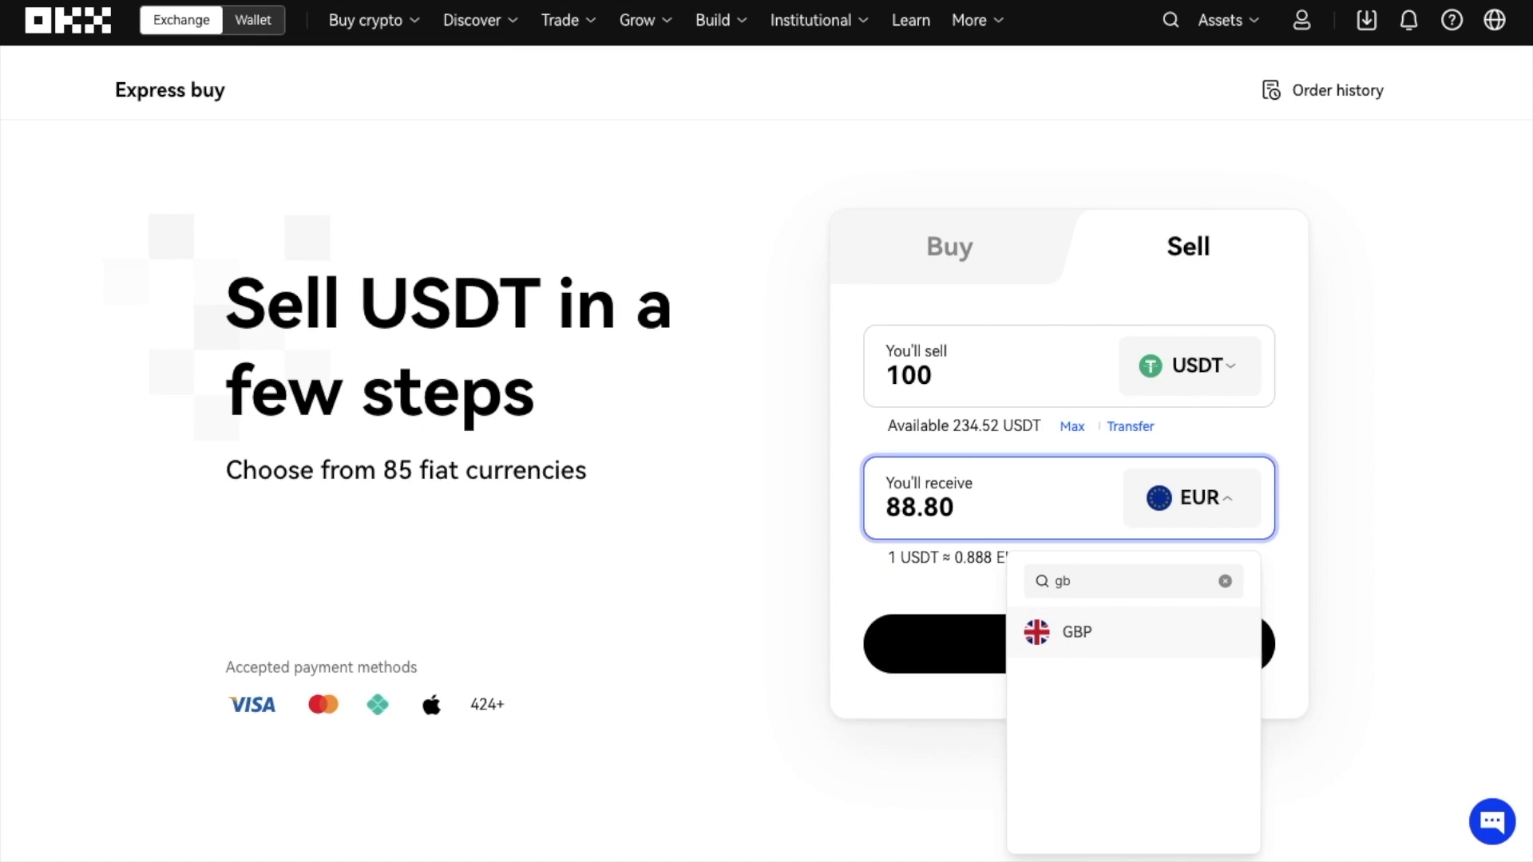
click(1108, 634)
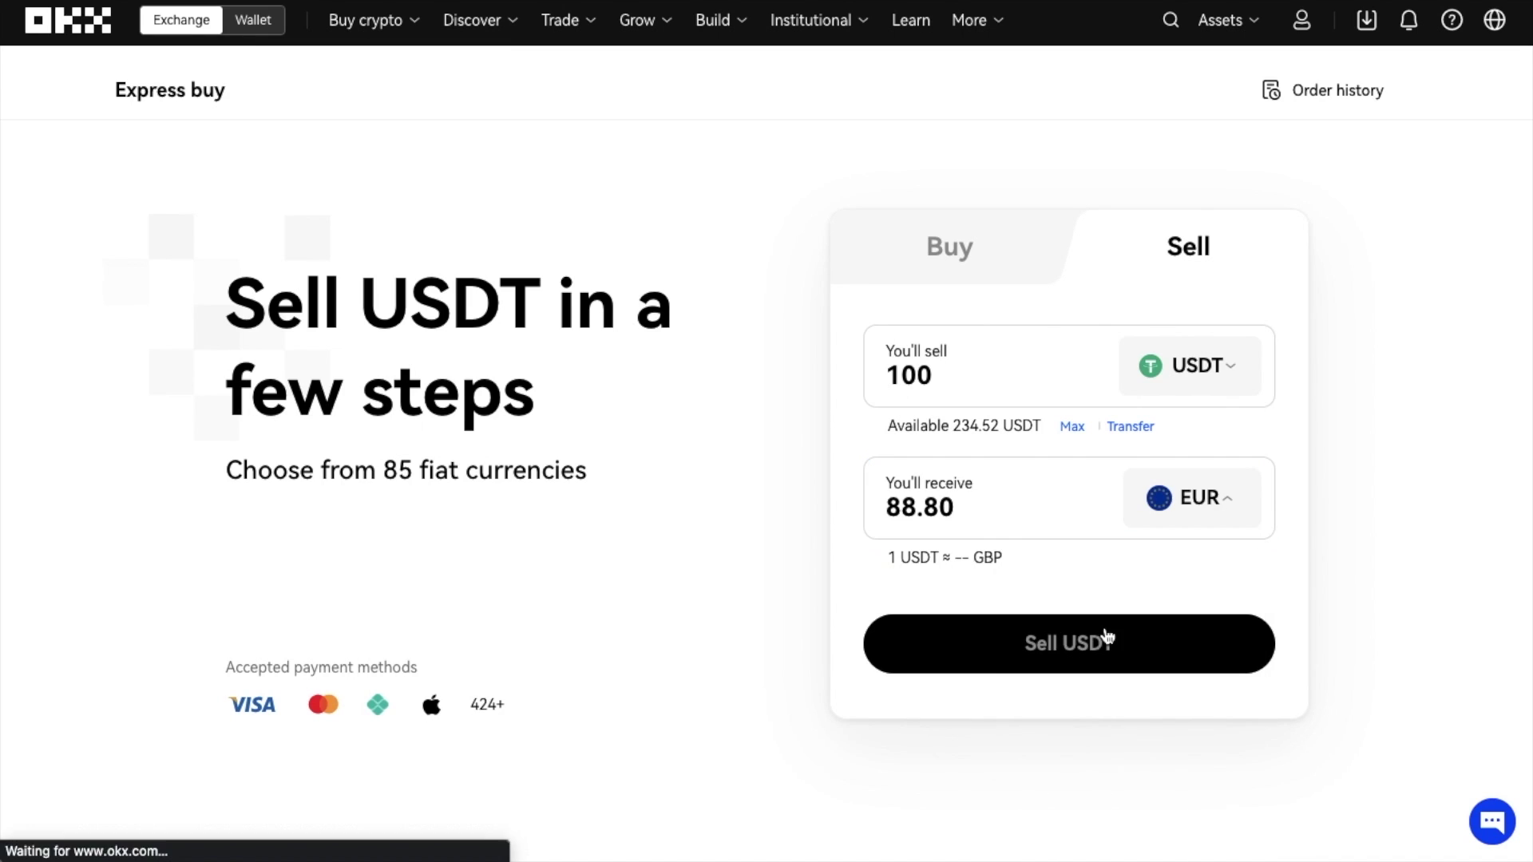
click(1027, 651)
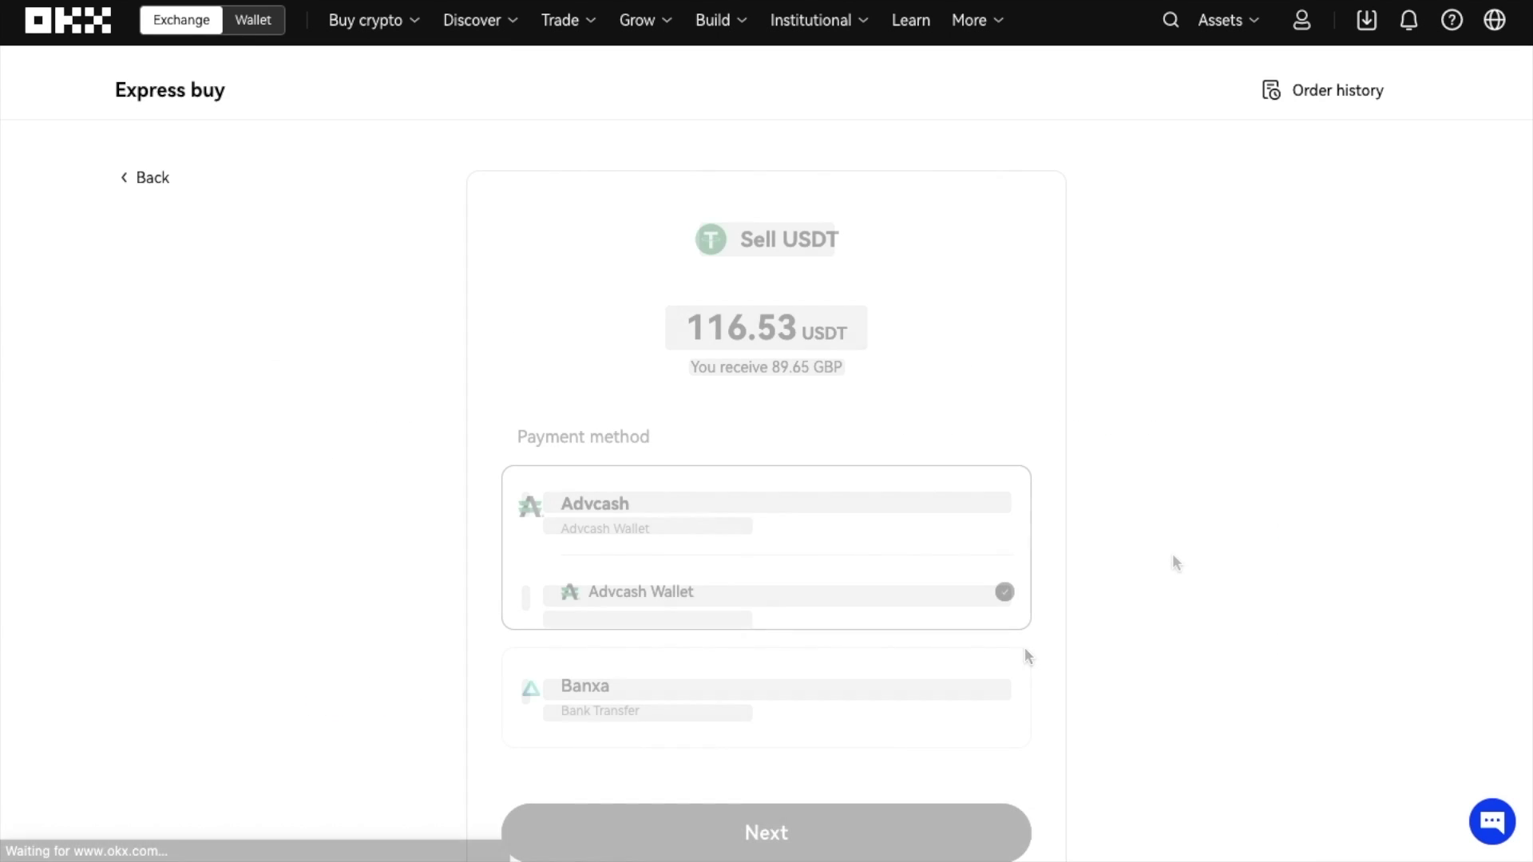
scroll(1172, 562, down, 2)
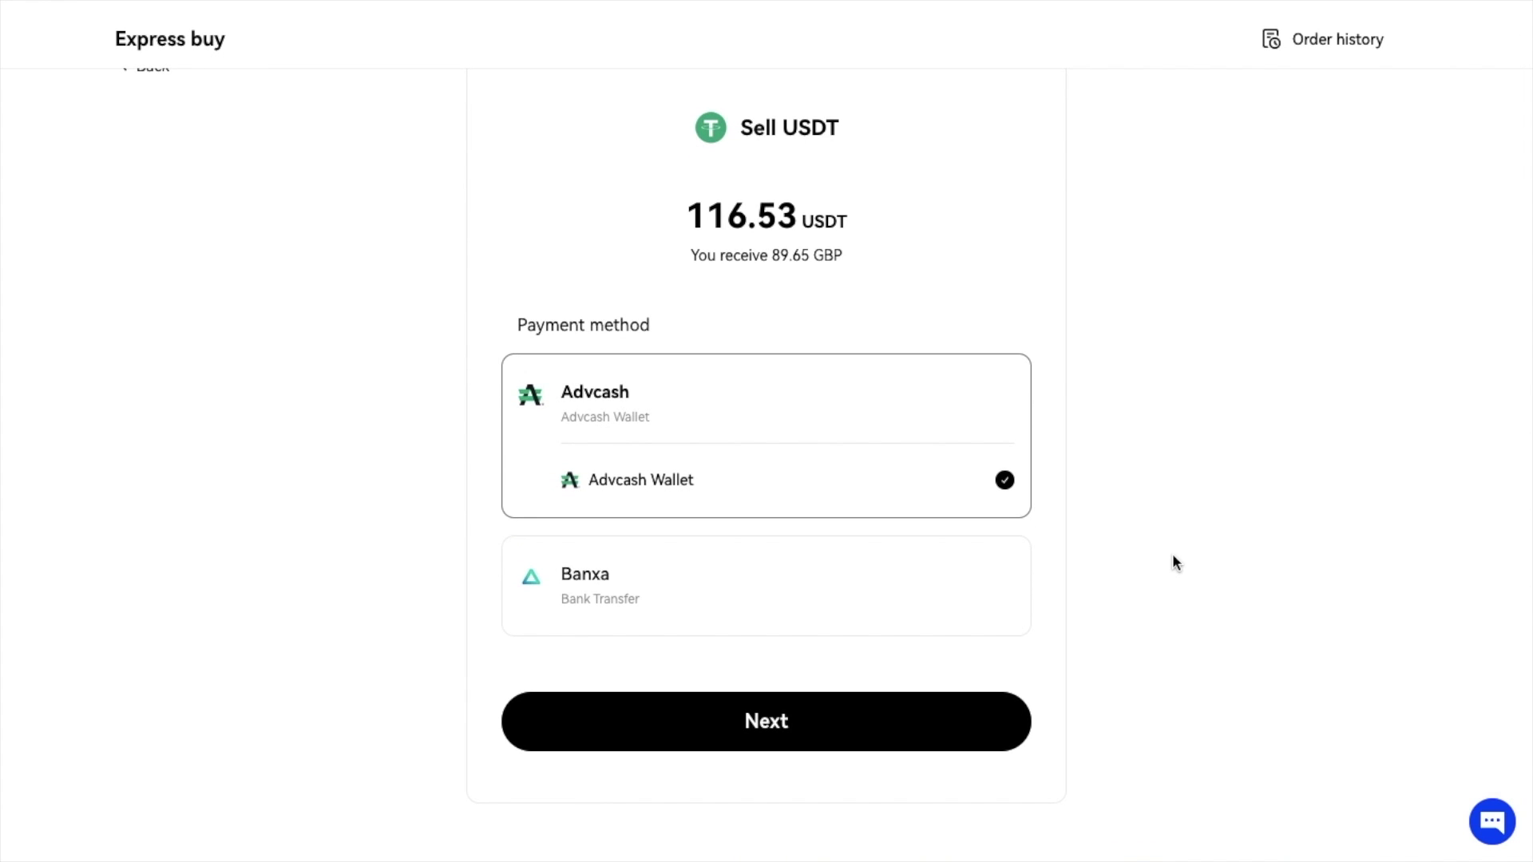
click(818, 738)
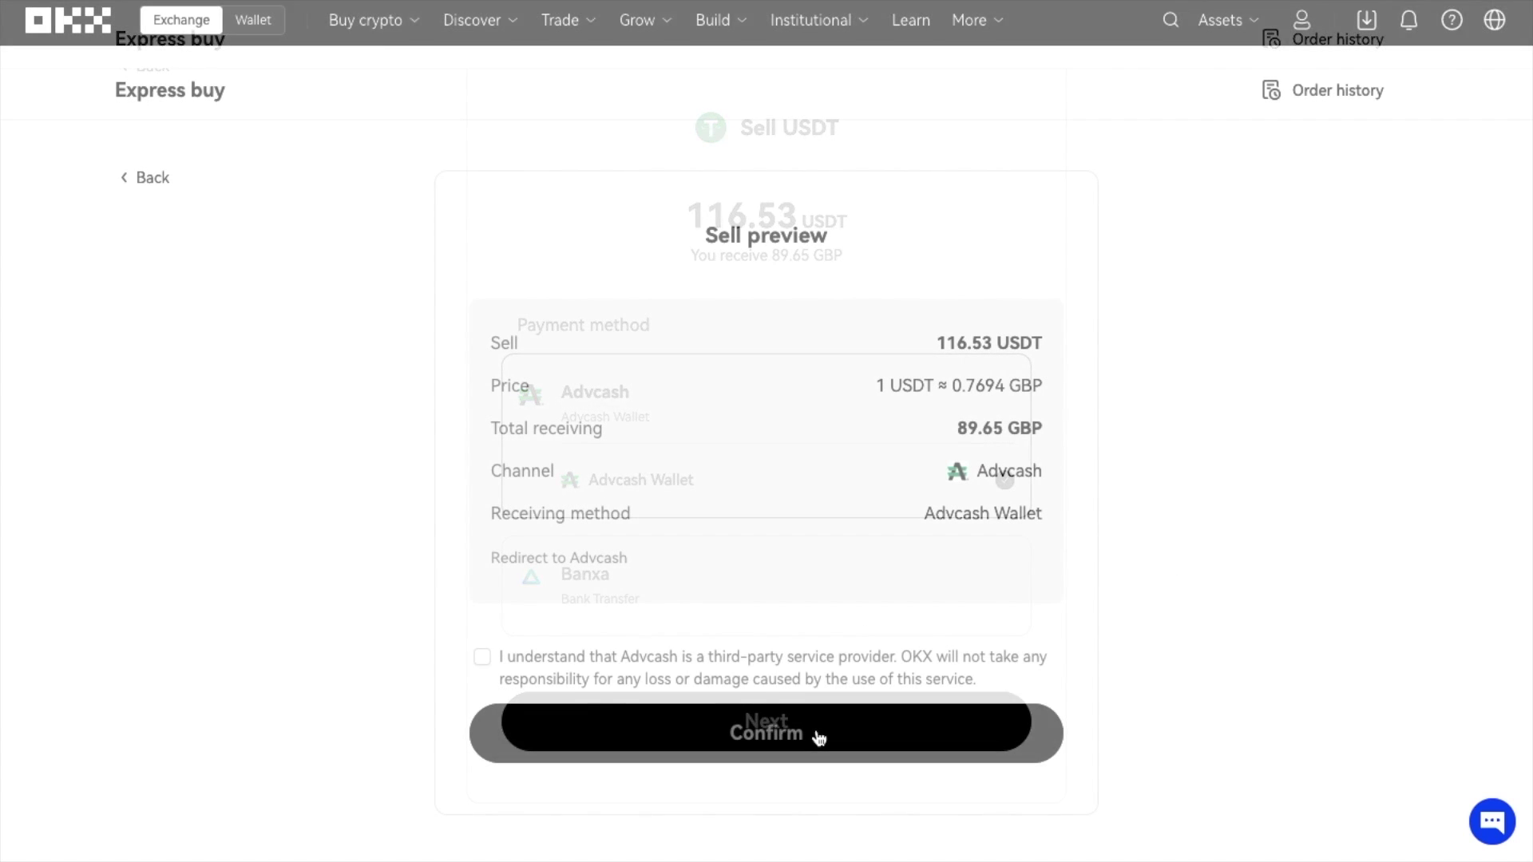
click(482, 657)
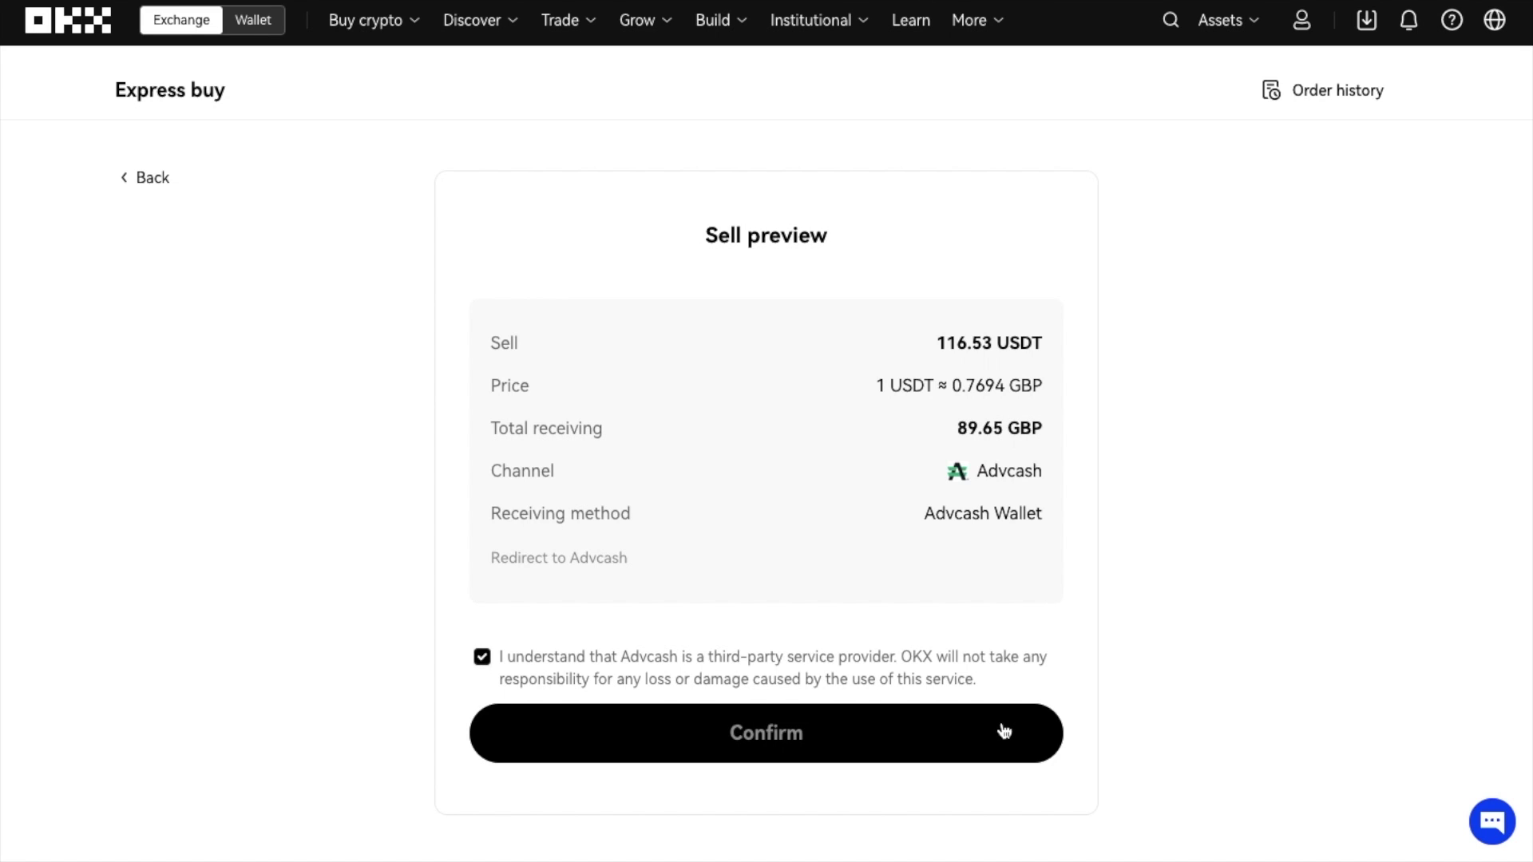